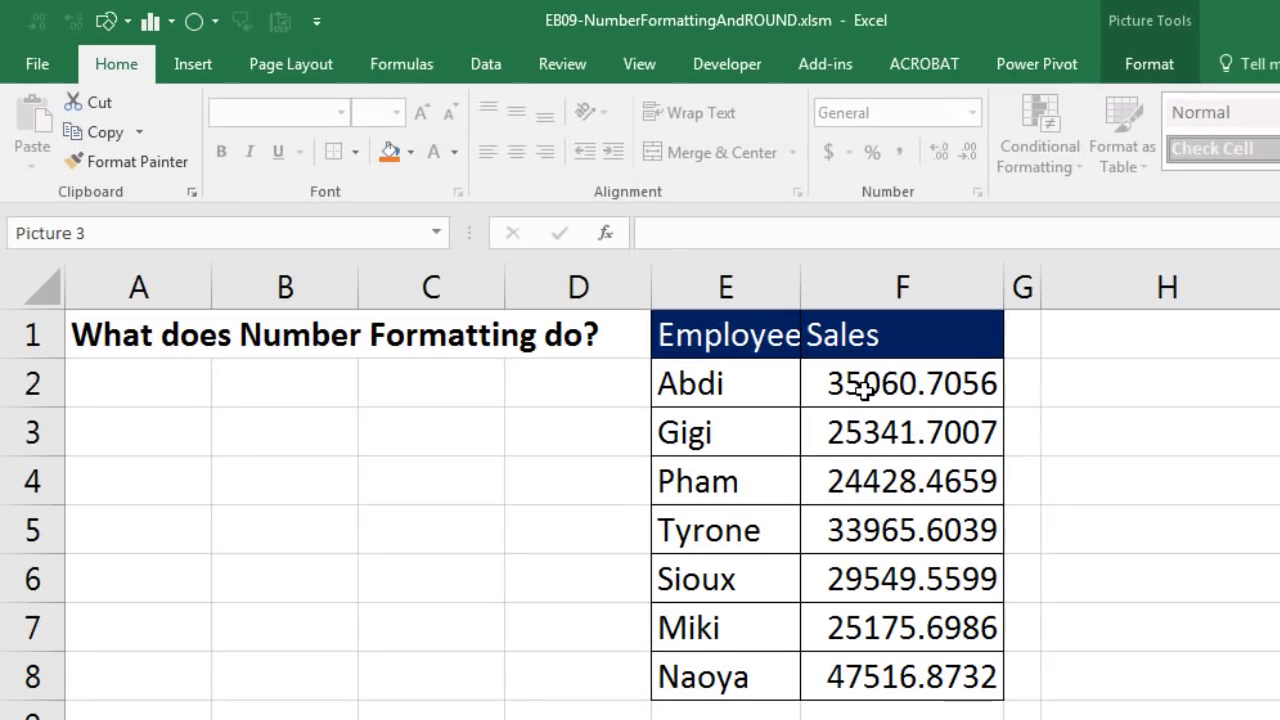
Step: Decrease the displayed decimals of the sales number in F2 until no decimal places are shown
left_click(703, 330)
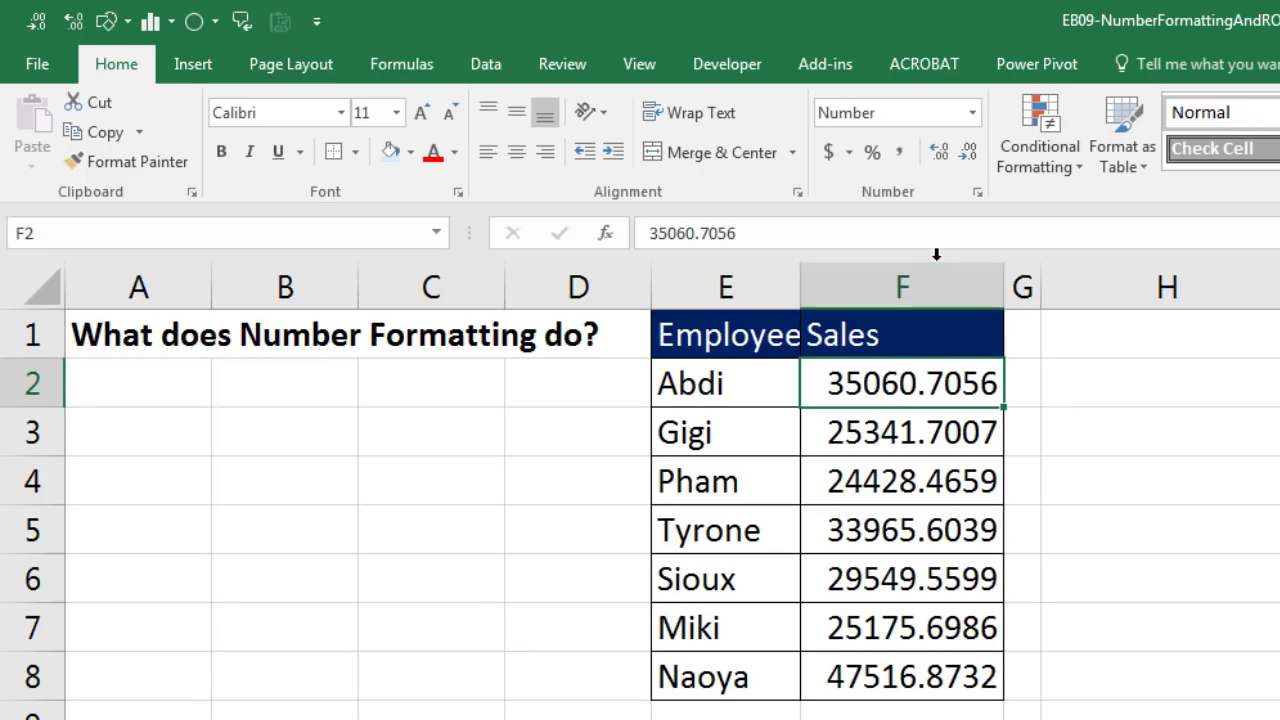
left_click(973, 152)
left_click(973, 152)
left_click(973, 152)
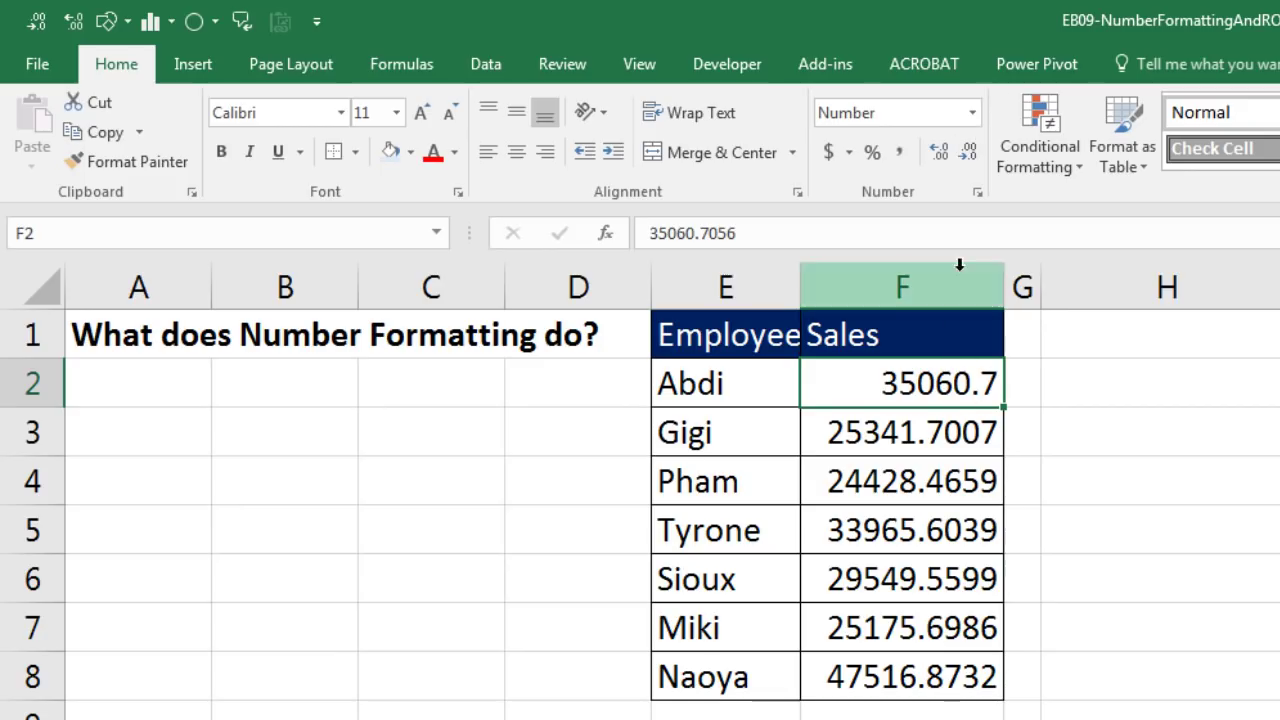
left_click(968, 152)
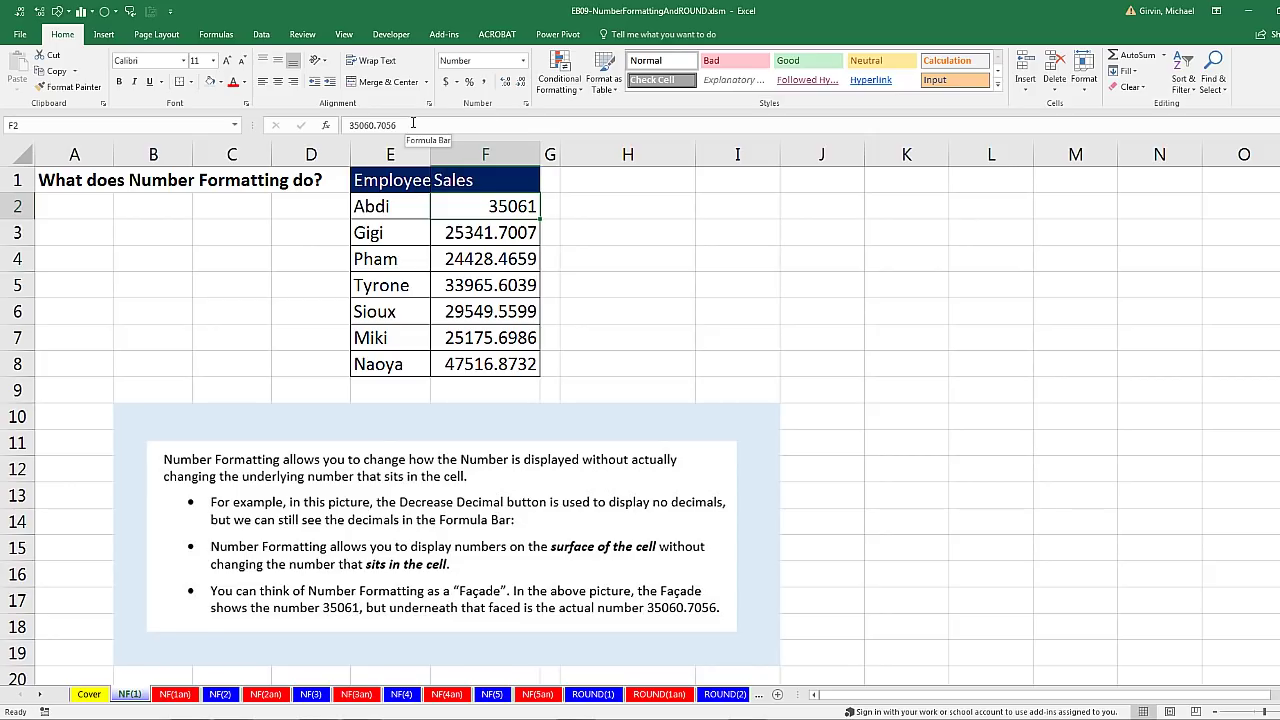
Step: On the NF(2) sheet, enter the formula =A2*B2 in C2 to calculate the total from price and quantity
left_click(221, 696)
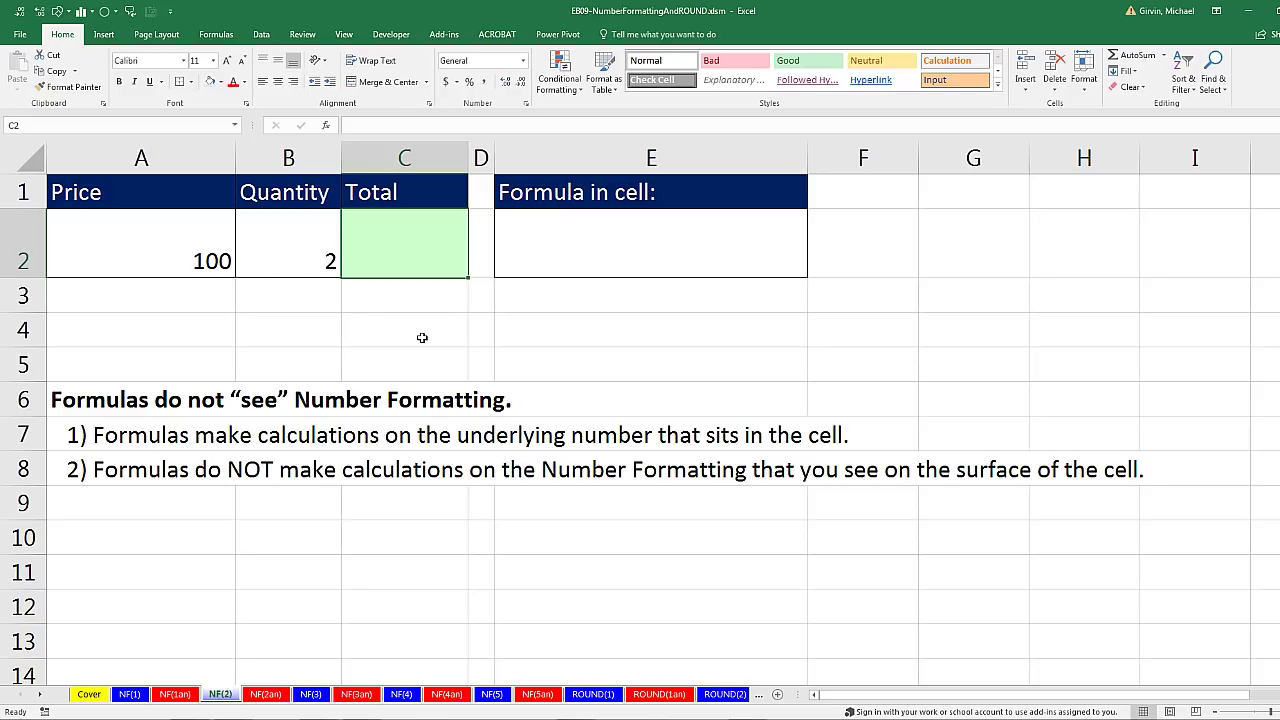
type("=")
key("Left")
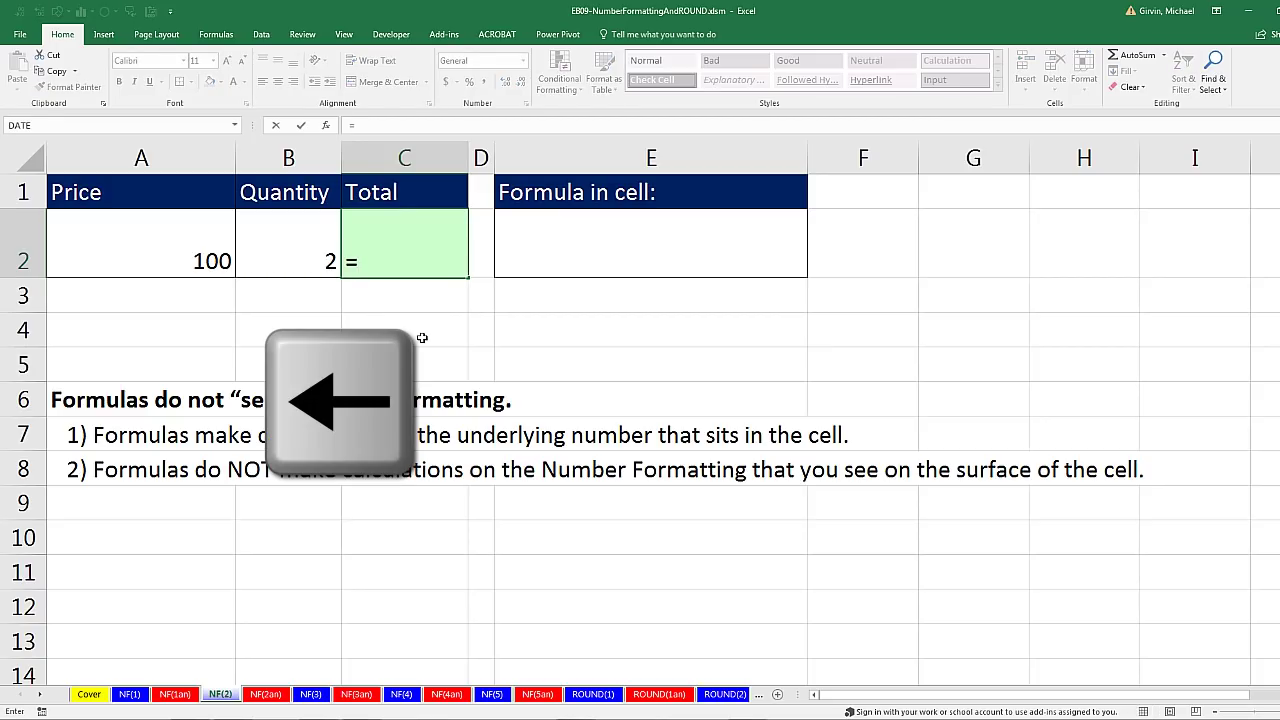
key("Left")
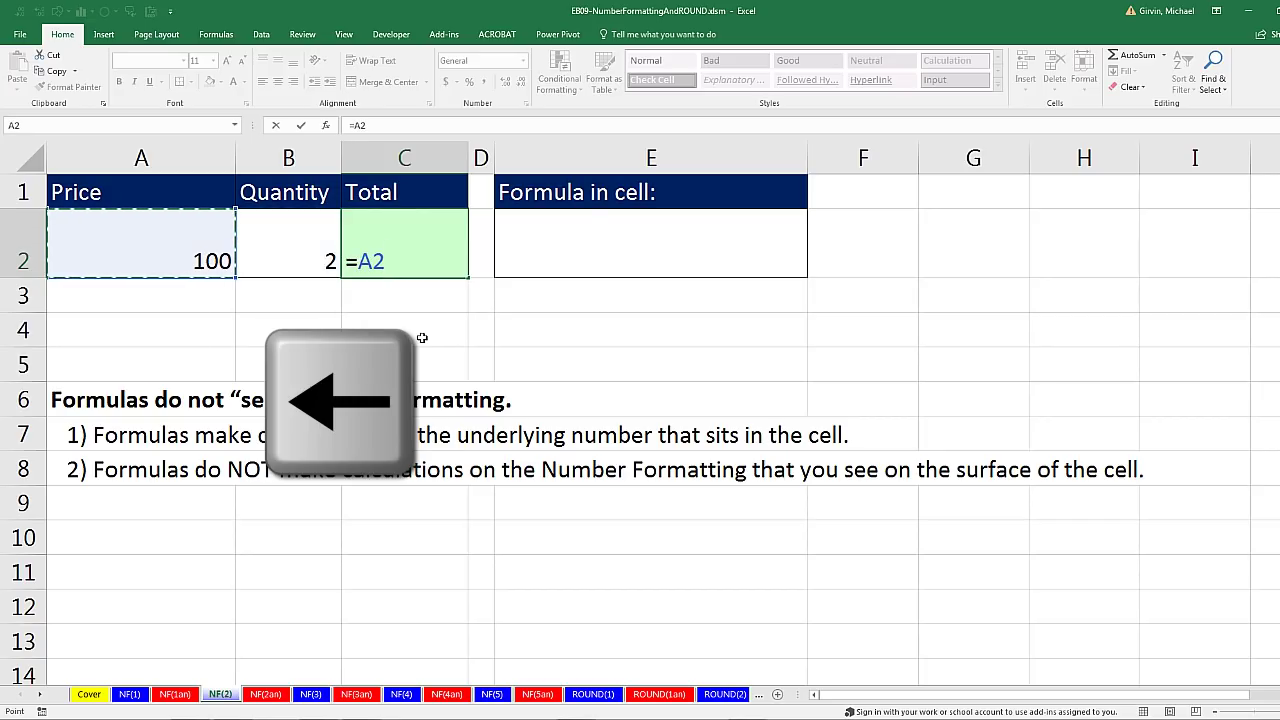
type("*")
key("Left")
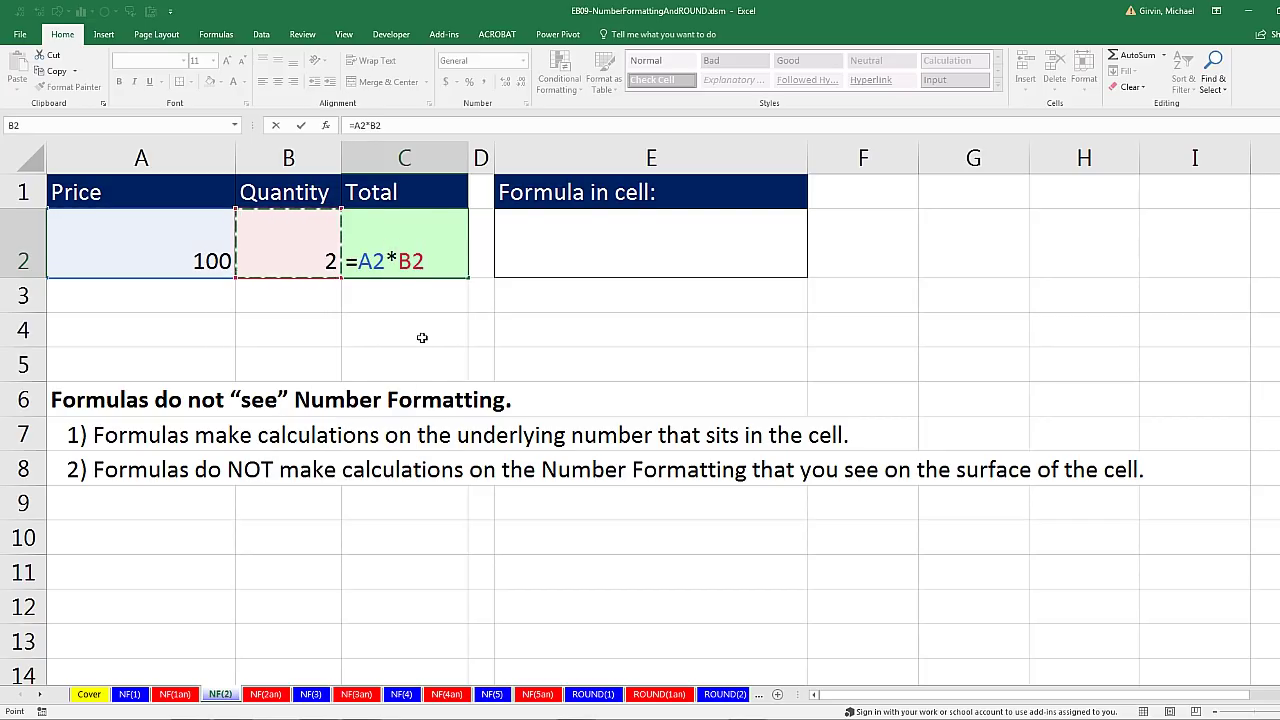
key("Return")
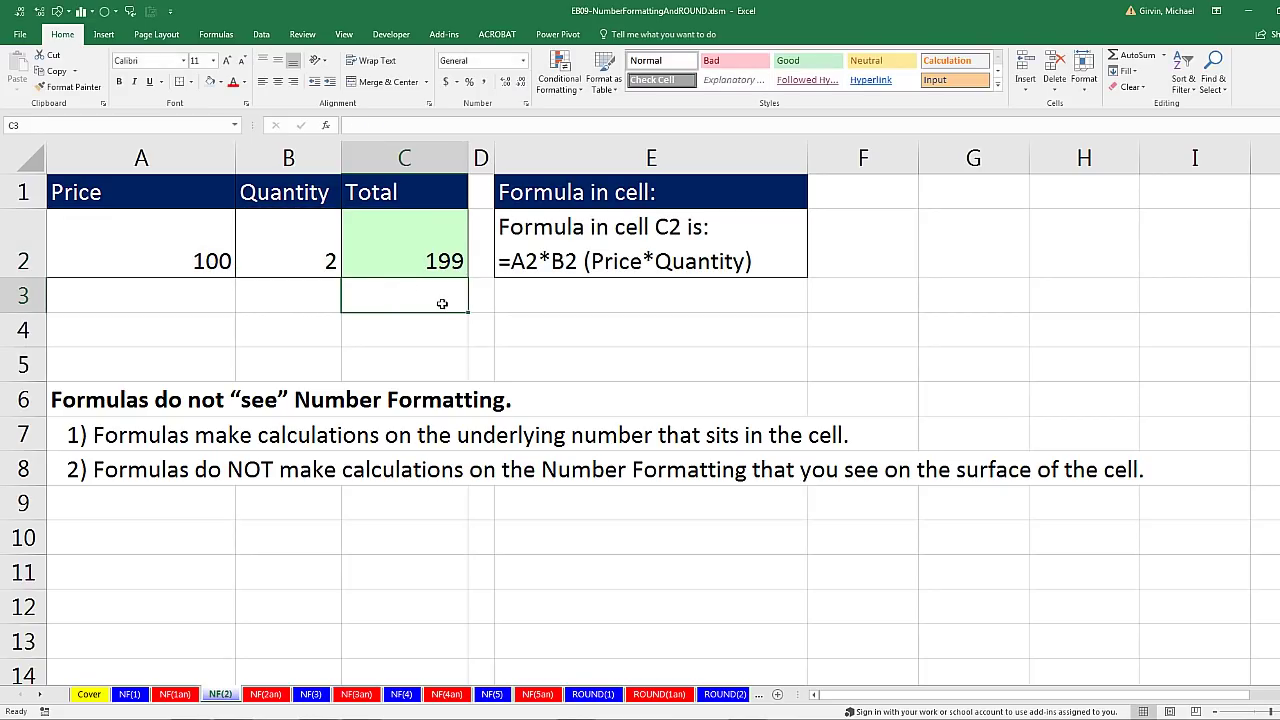
Step: Check the formula in C2 and the underlying quantity in B2, and display the price in A2 with one decimal place
left_click(448, 250)
key("F2")
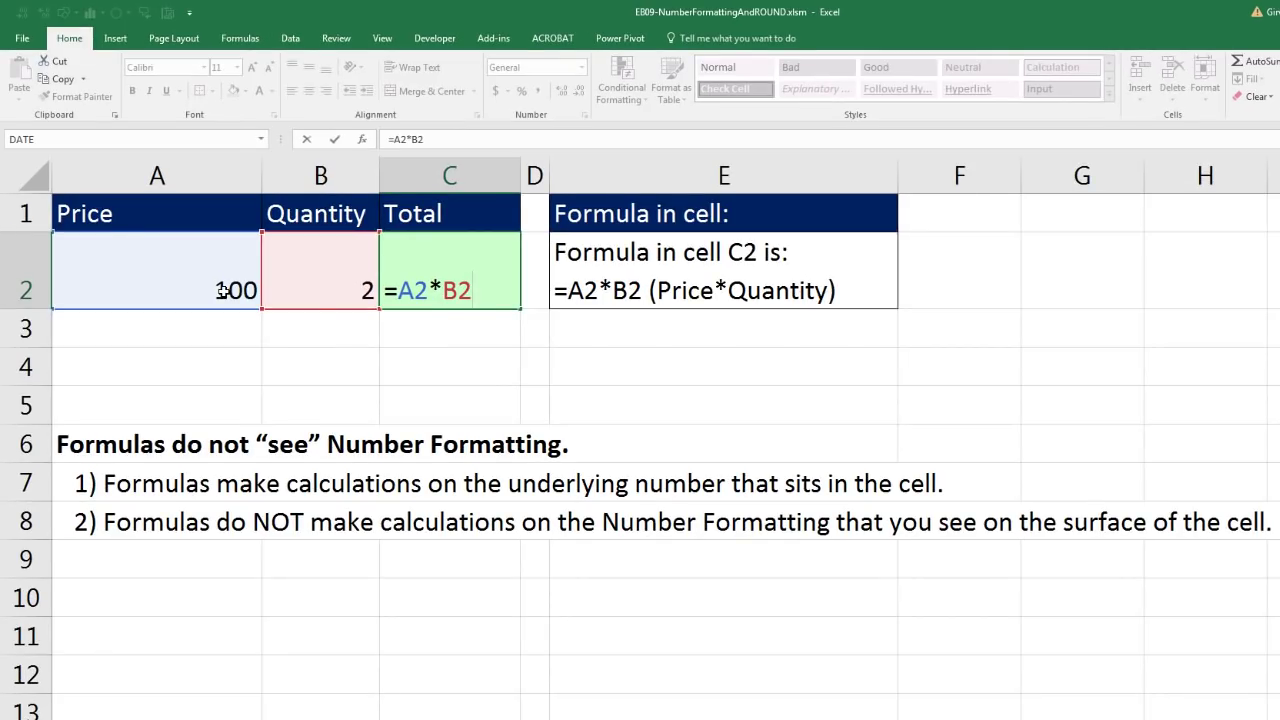
key("ctrl+Return")
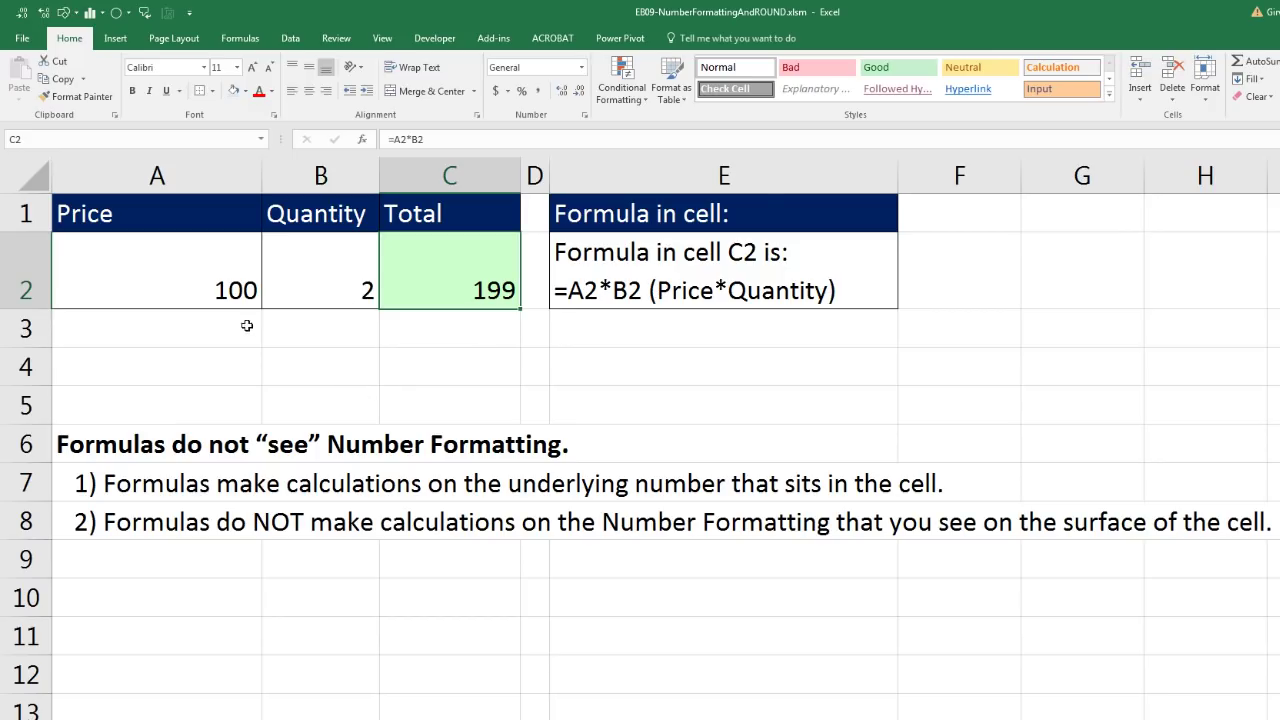
left_click(322, 287)
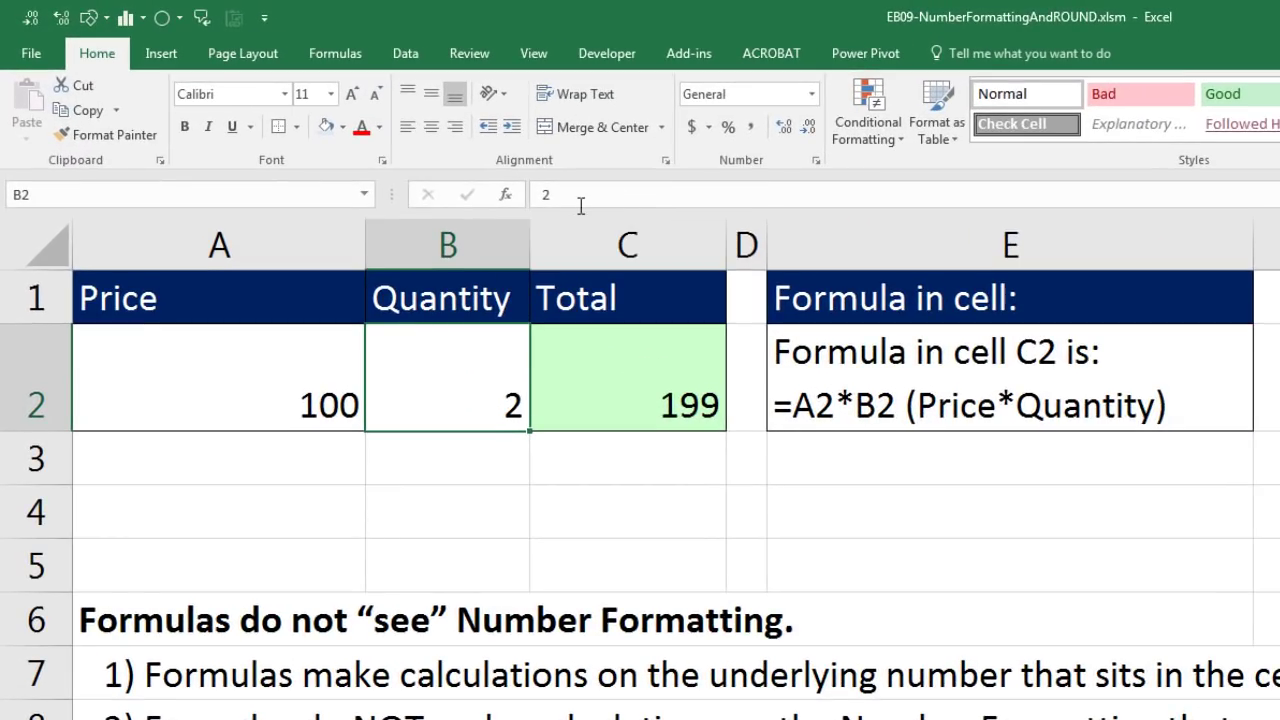
left_click(327, 385)
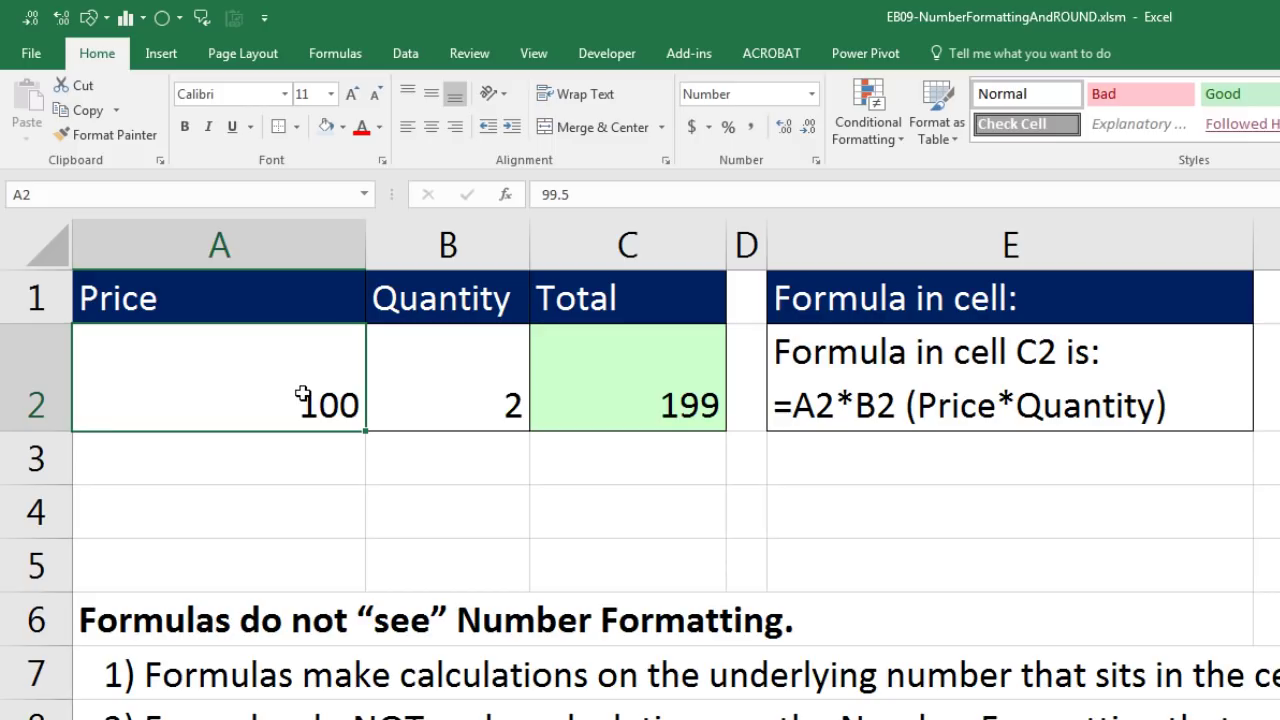
left_click(783, 127)
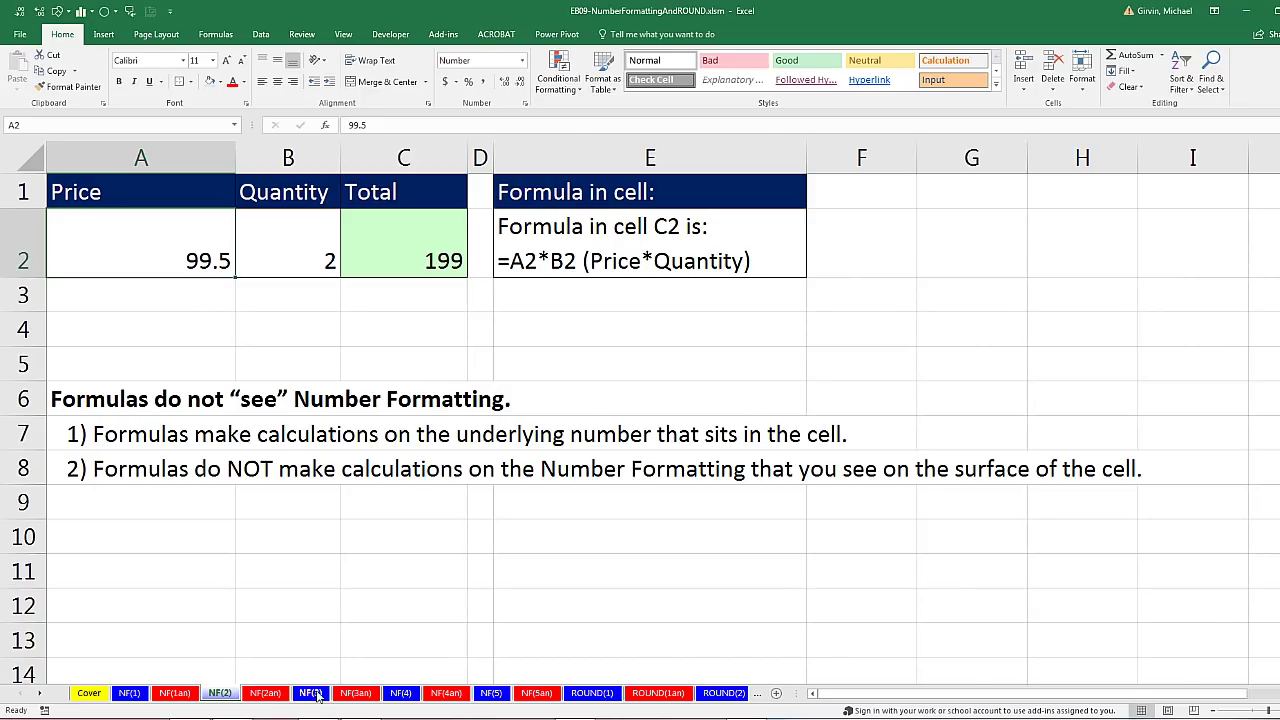
Step: Open the NF(3) sheet
left_click(317, 694)
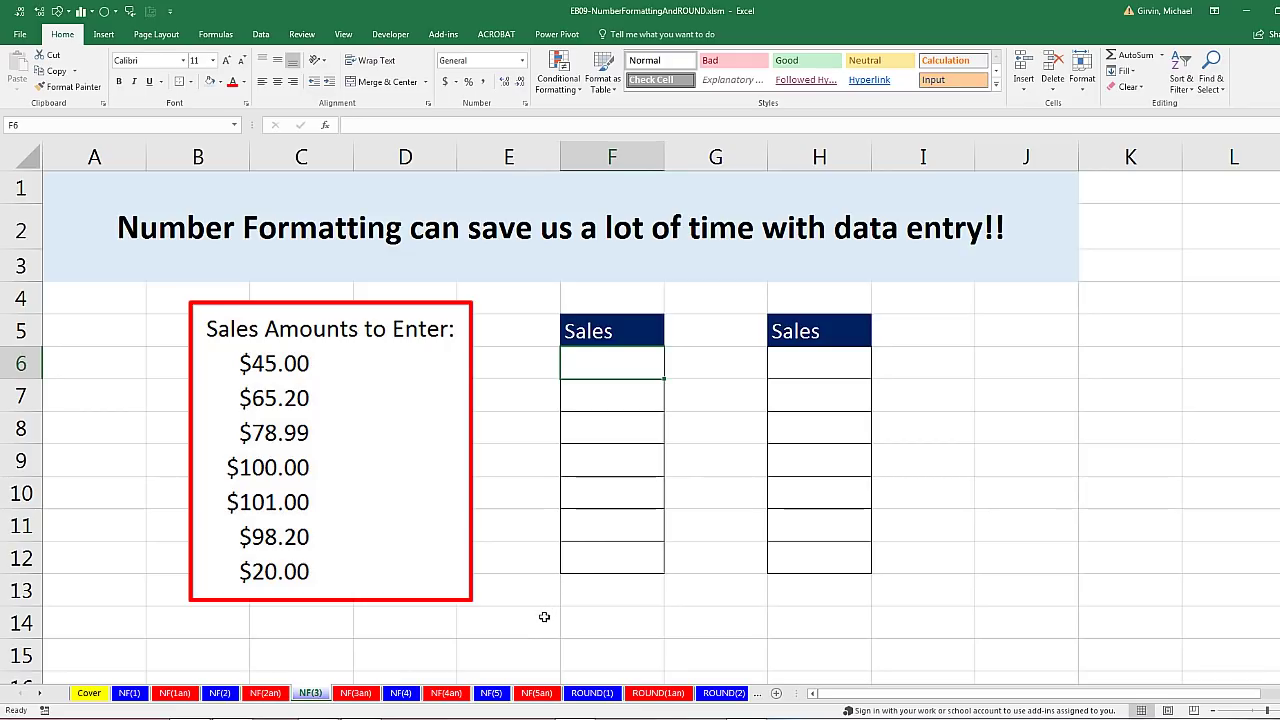
Step: Try entering $45.00 in F6 with the dollar sign and decimals included, and undo the entry
type("$")
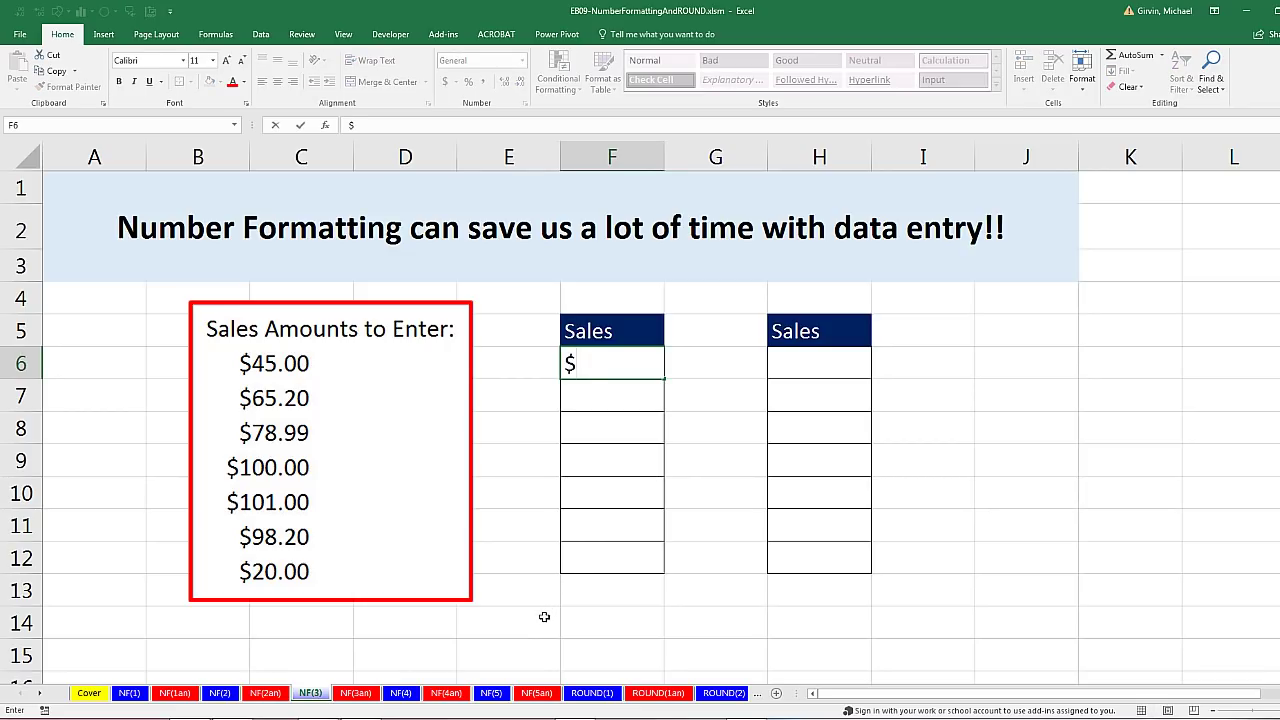
type("45.00")
key("Return")
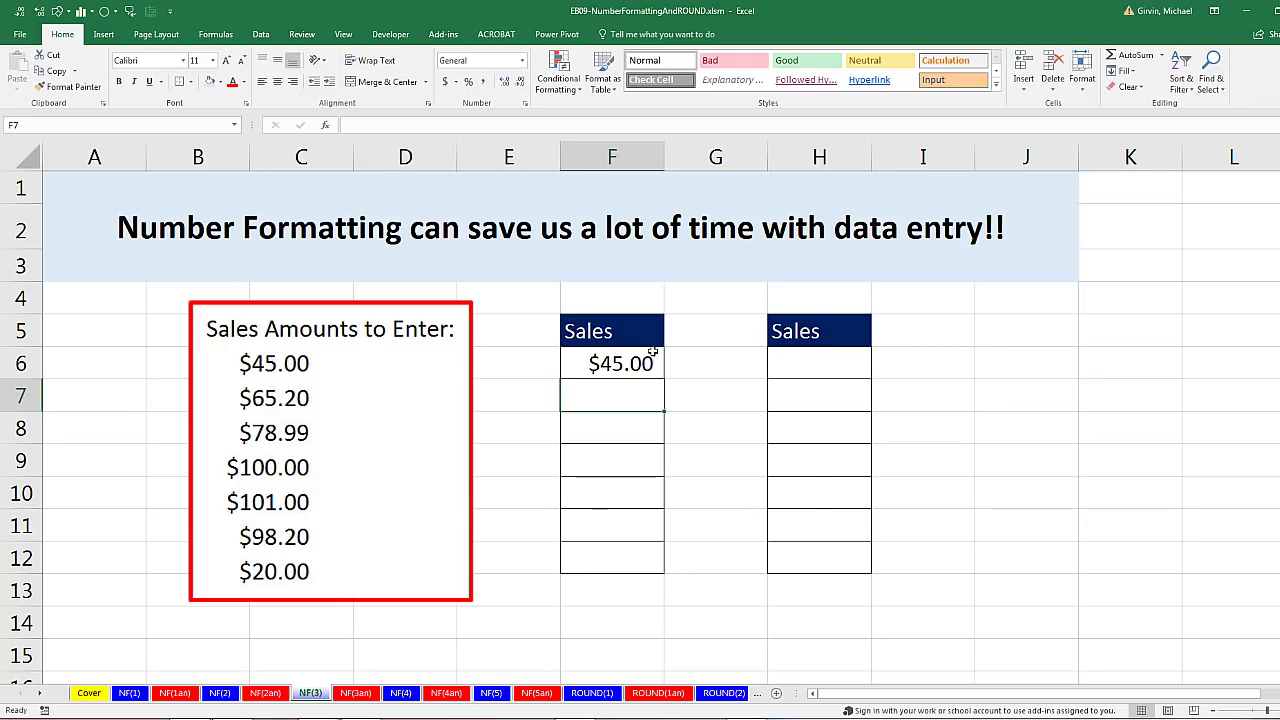
key("ctrl+z")
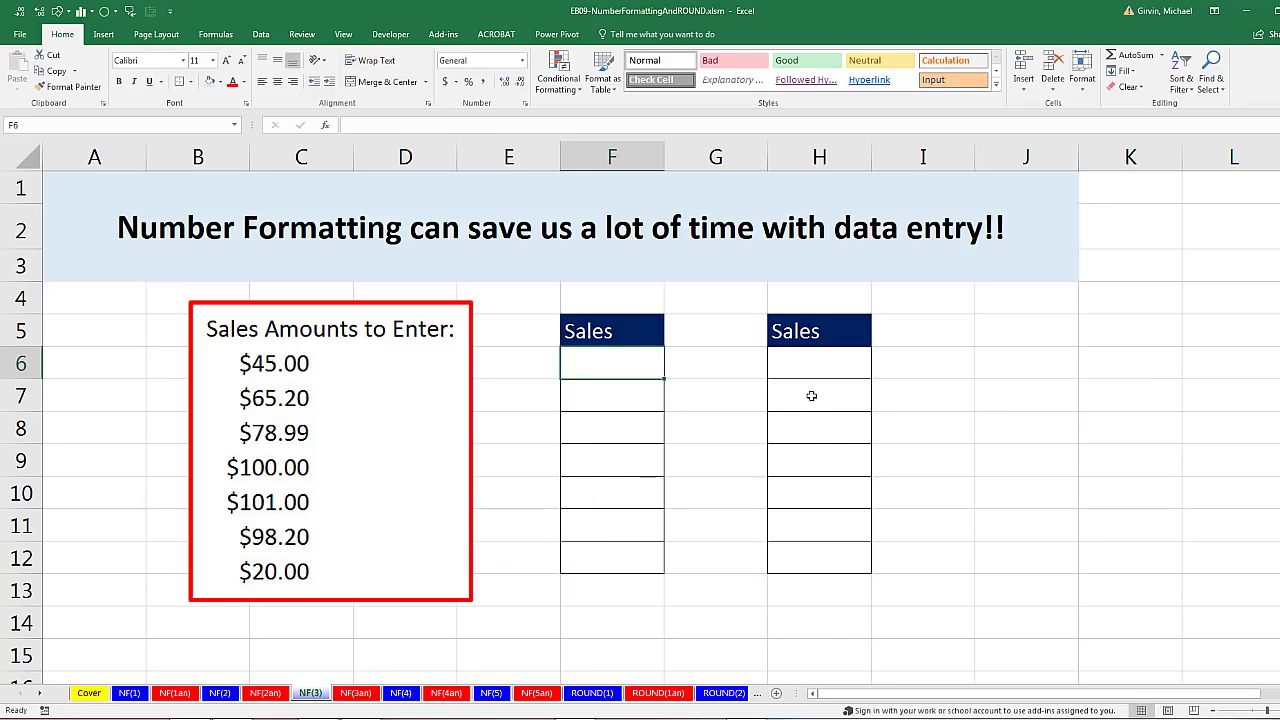
Step: Enter 45 in F6 and apply the Currency number format to it
type("45")
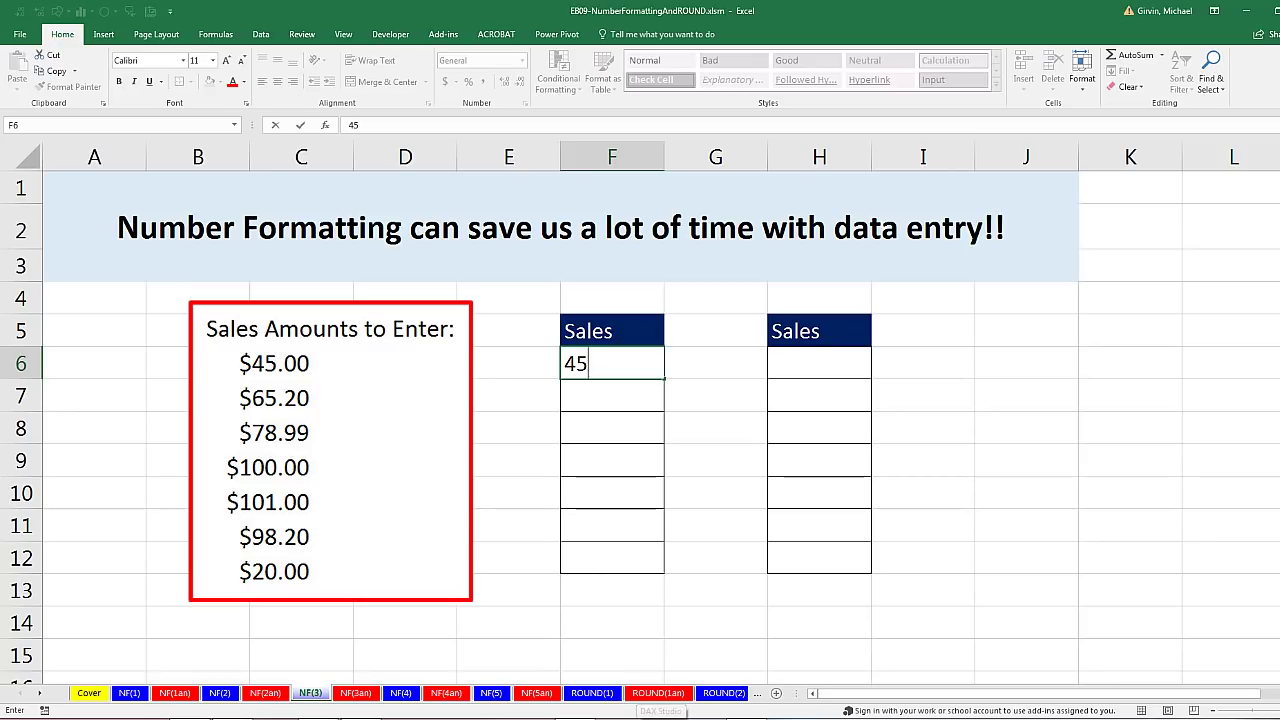
key("ctrl+Return")
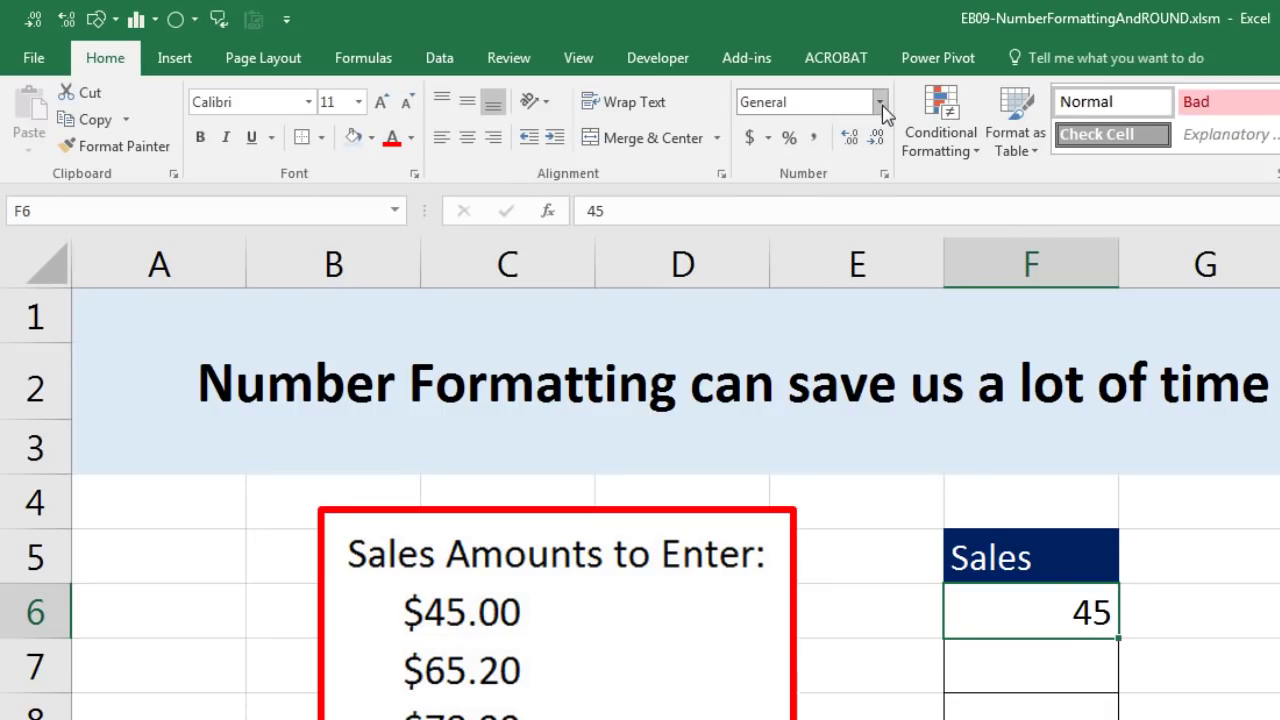
left_click(880, 103)
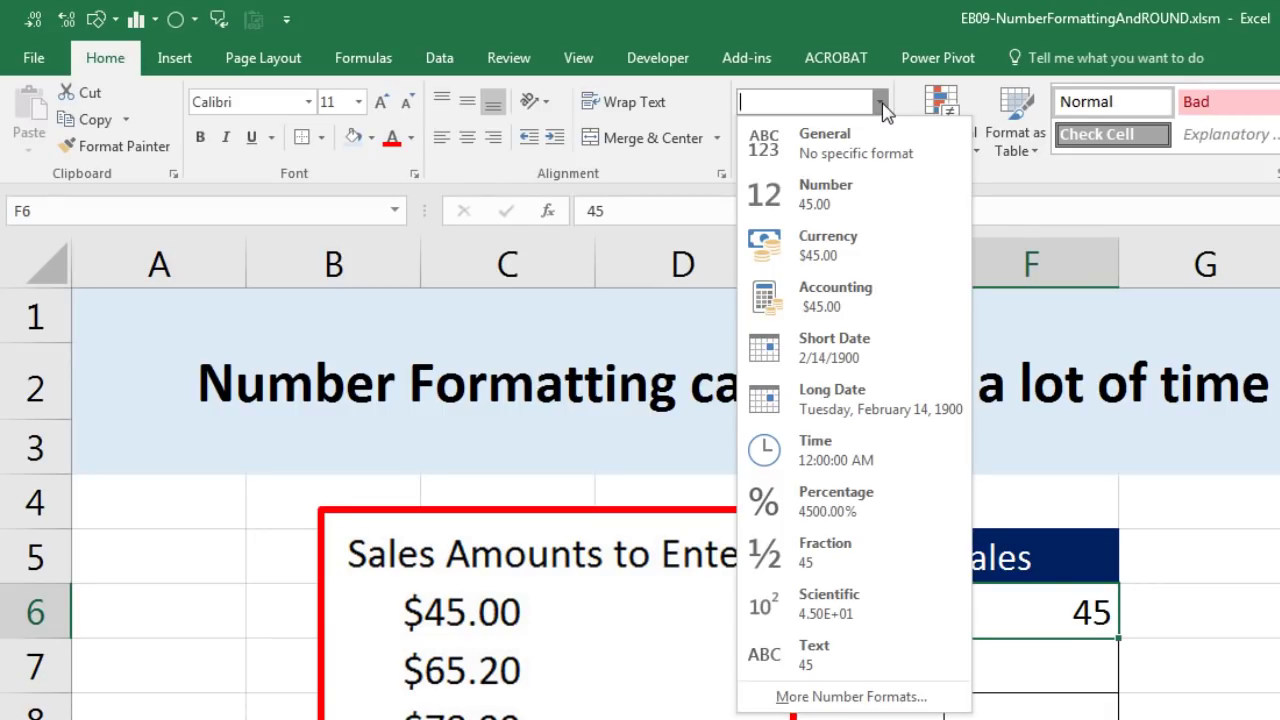
left_click(838, 262)
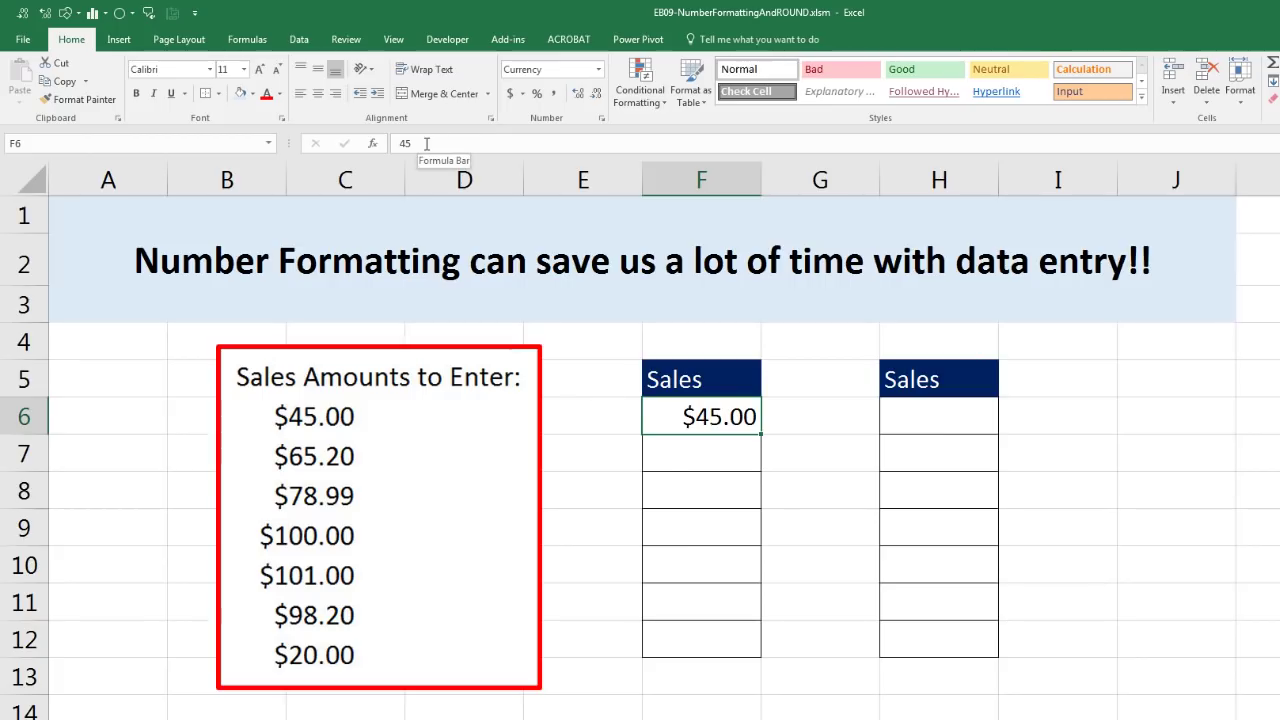
Step: Enter the sales amounts 65.2, 78.99, 100, 101, 95.2 and 20 down cells F7 to F12
left_click(680, 457)
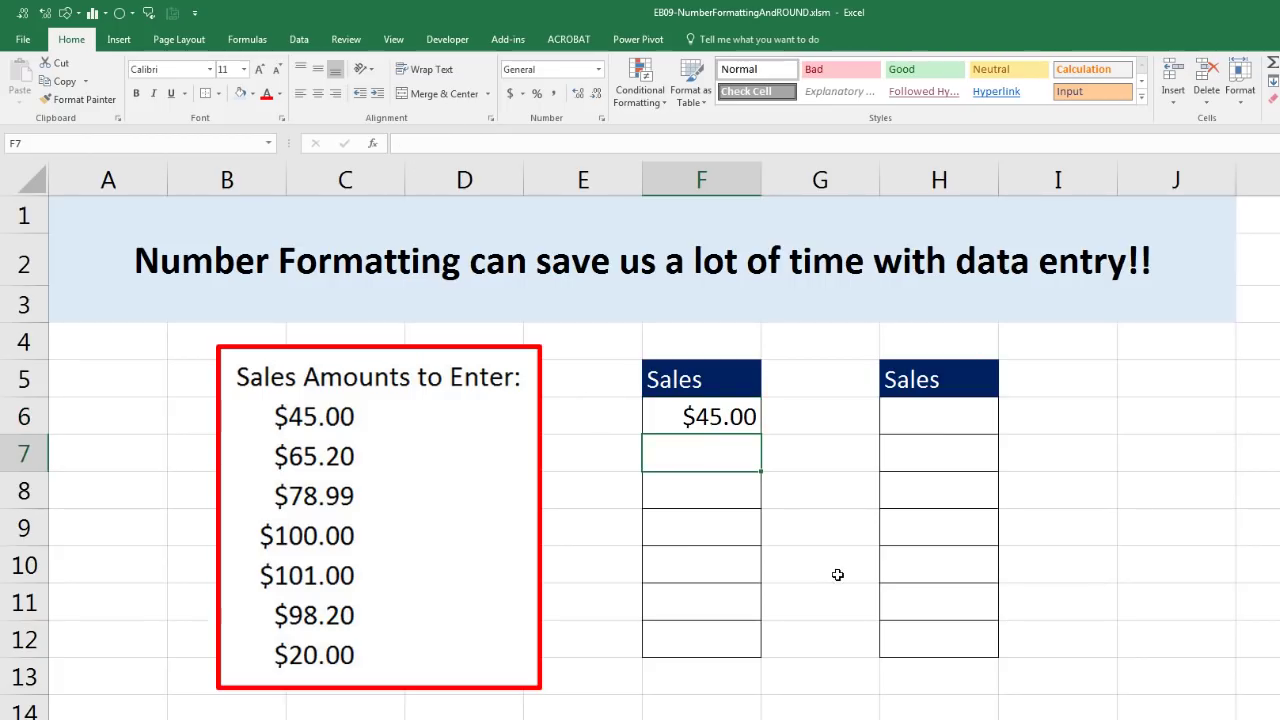
type("65.2")
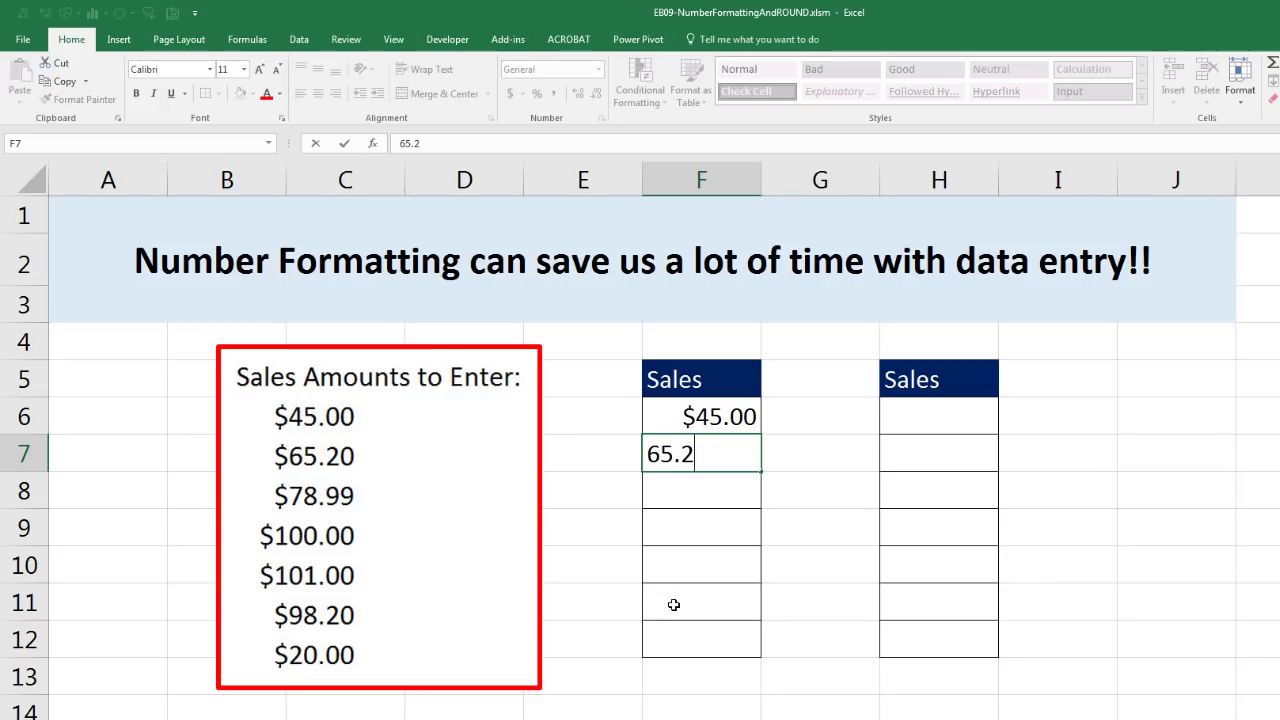
key("Return")
type("78.99")
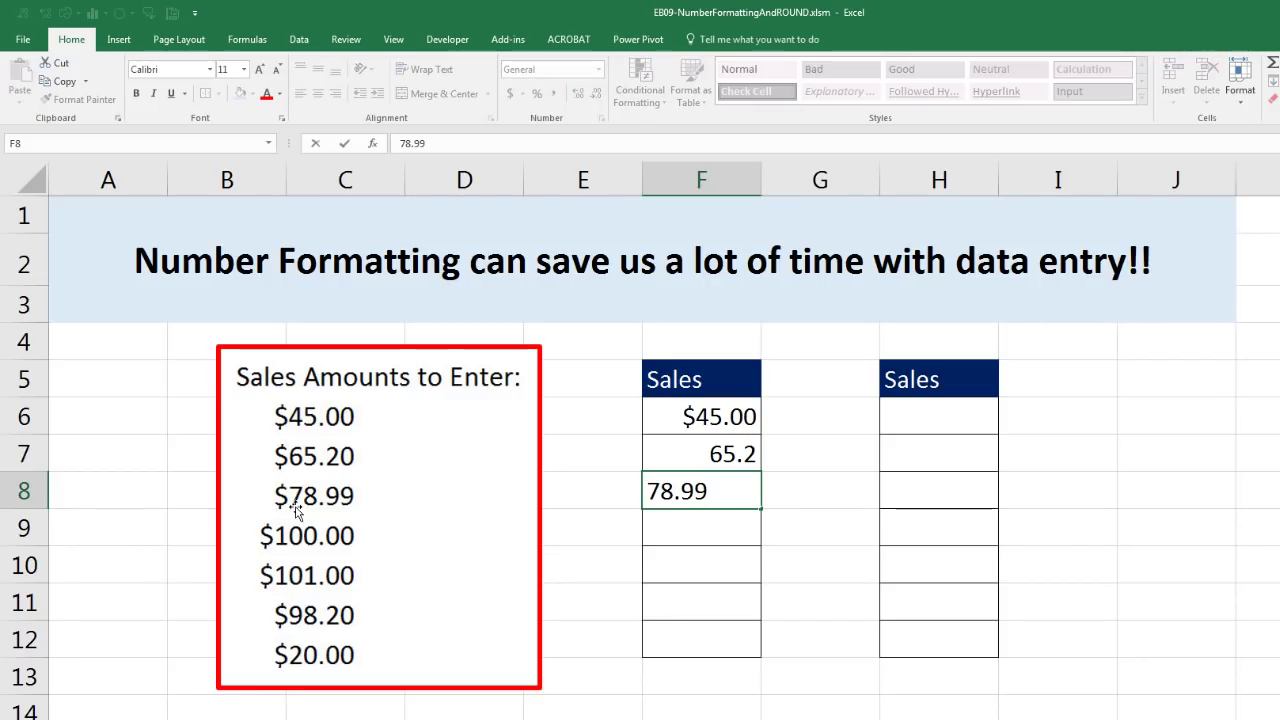
key("Return")
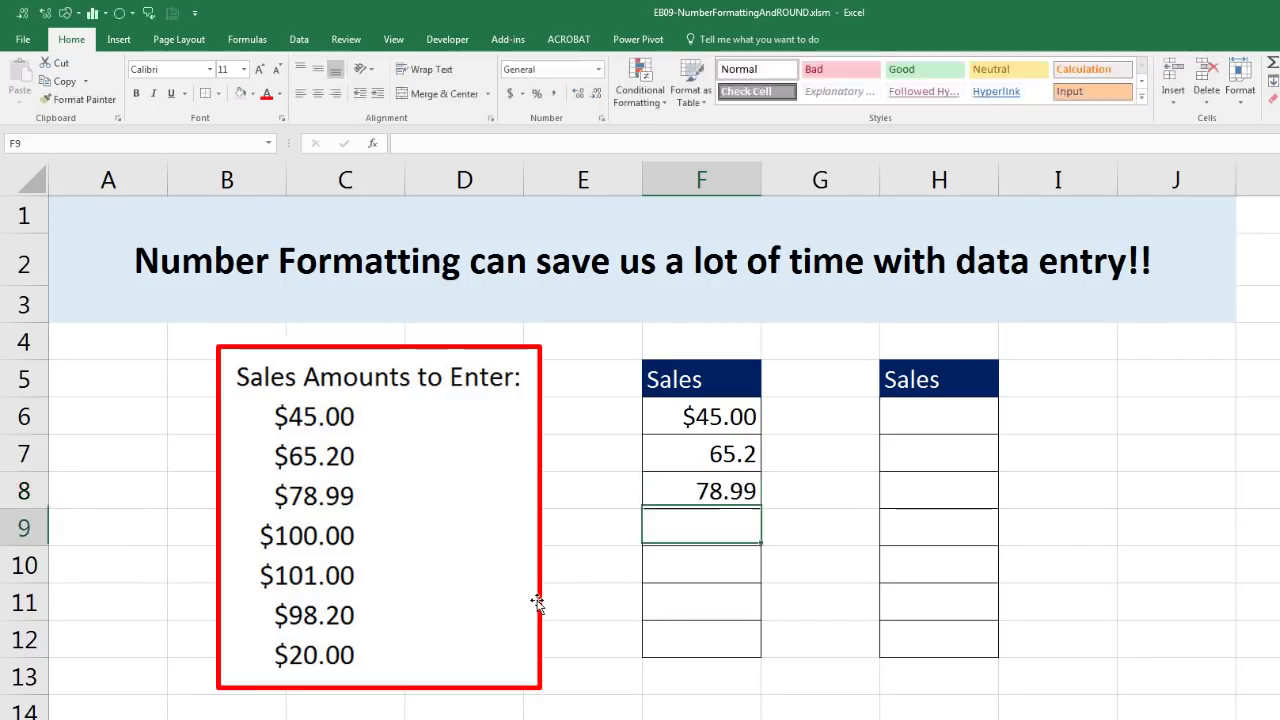
type("100")
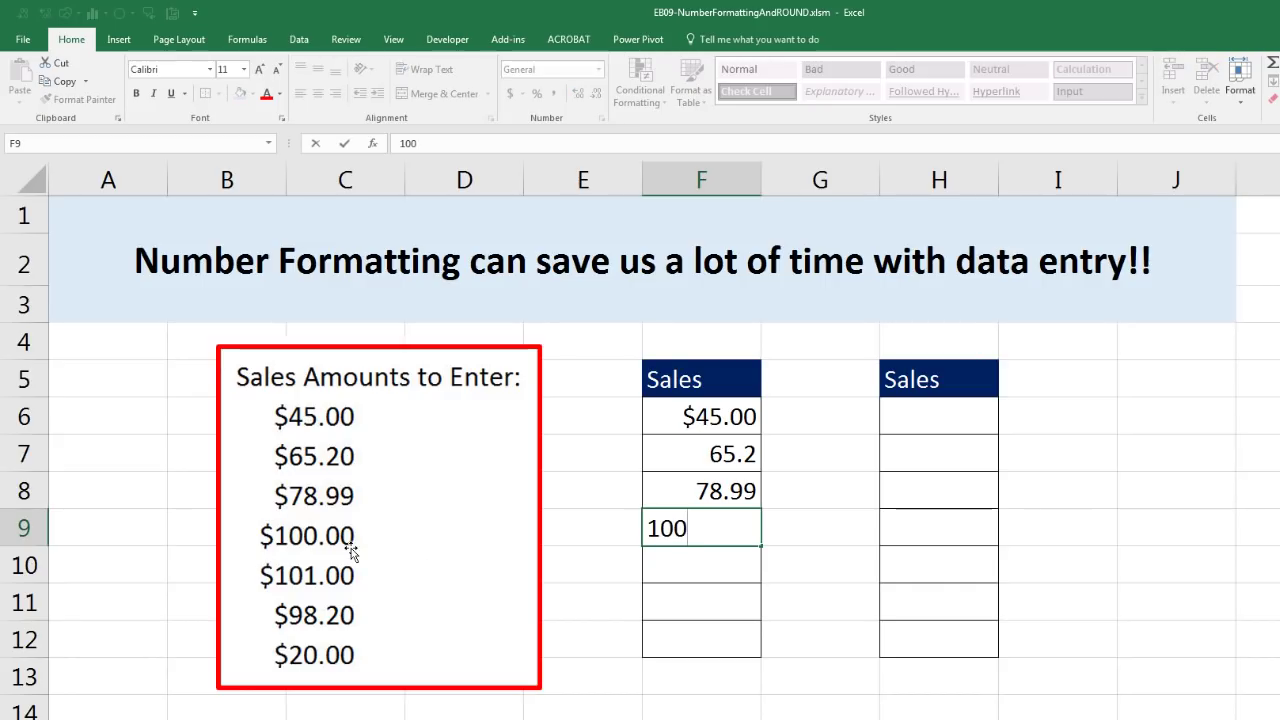
key("Return")
type("101")
key("Return")
type("9")
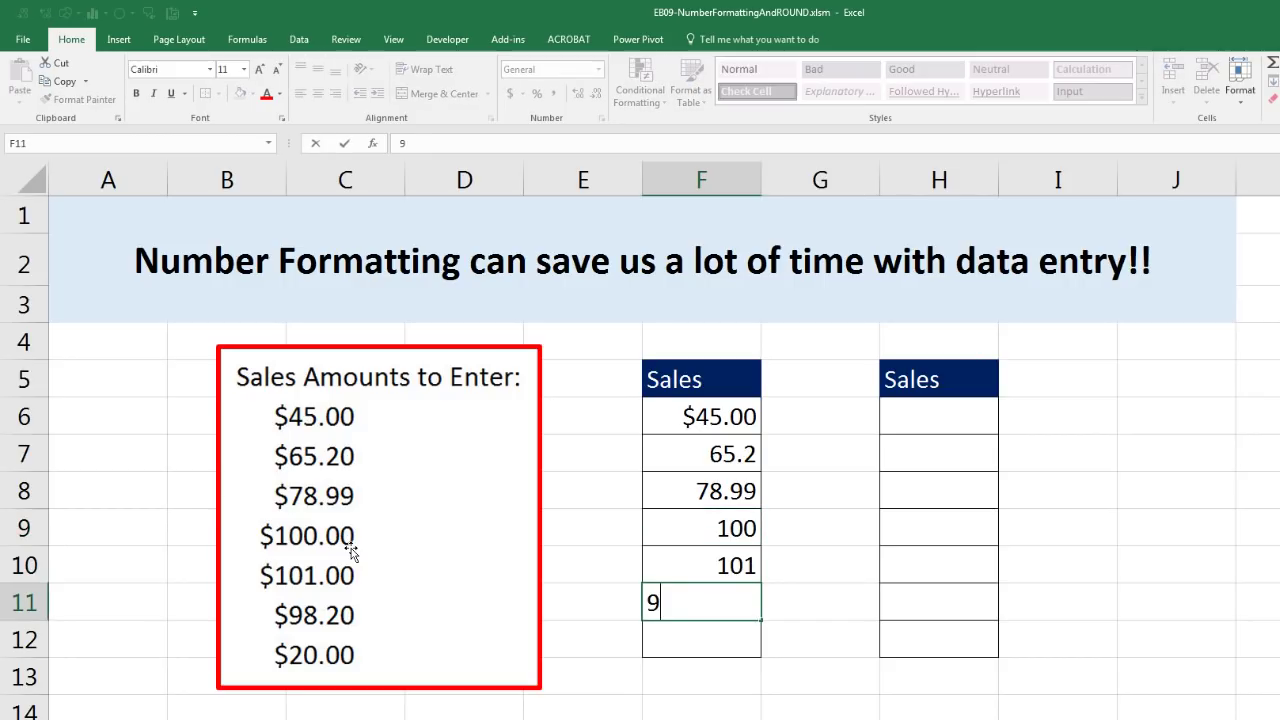
type("5.2")
key("Return")
type("20")
key("Return")
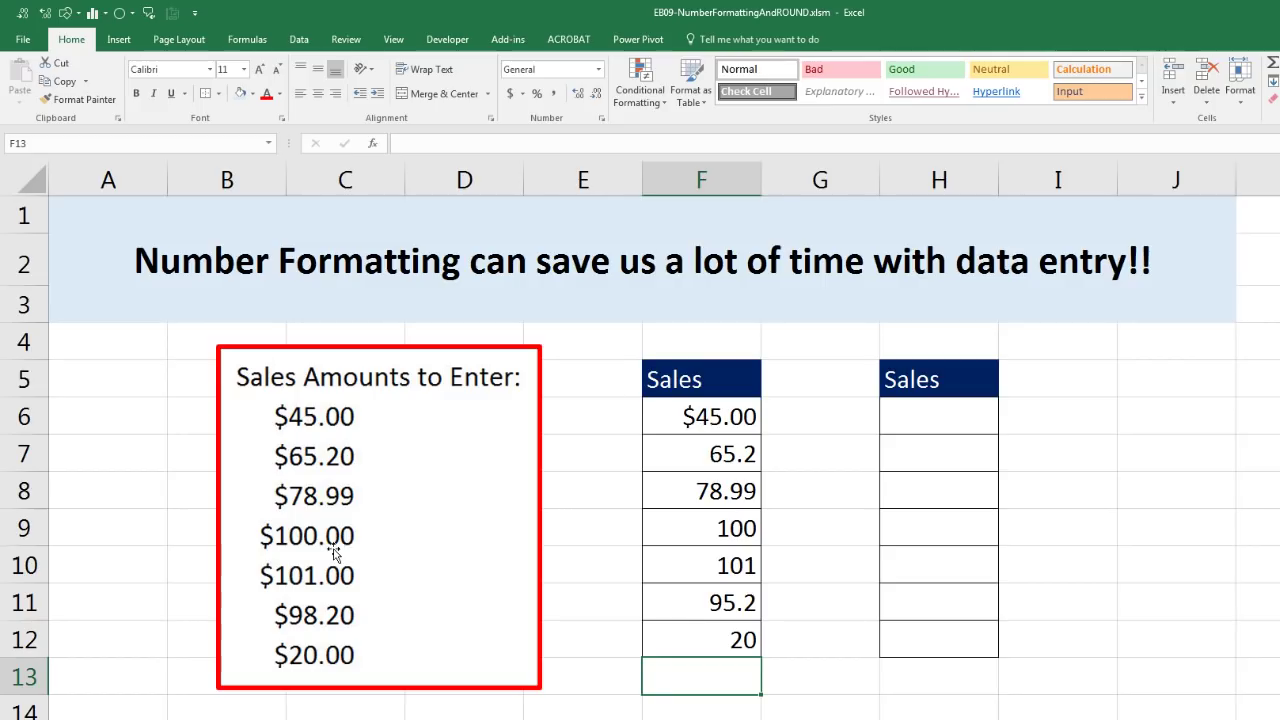
Step: Apply the Currency number format to the sales amounts in F7:F12
left_click_drag(686, 451, 698, 638)
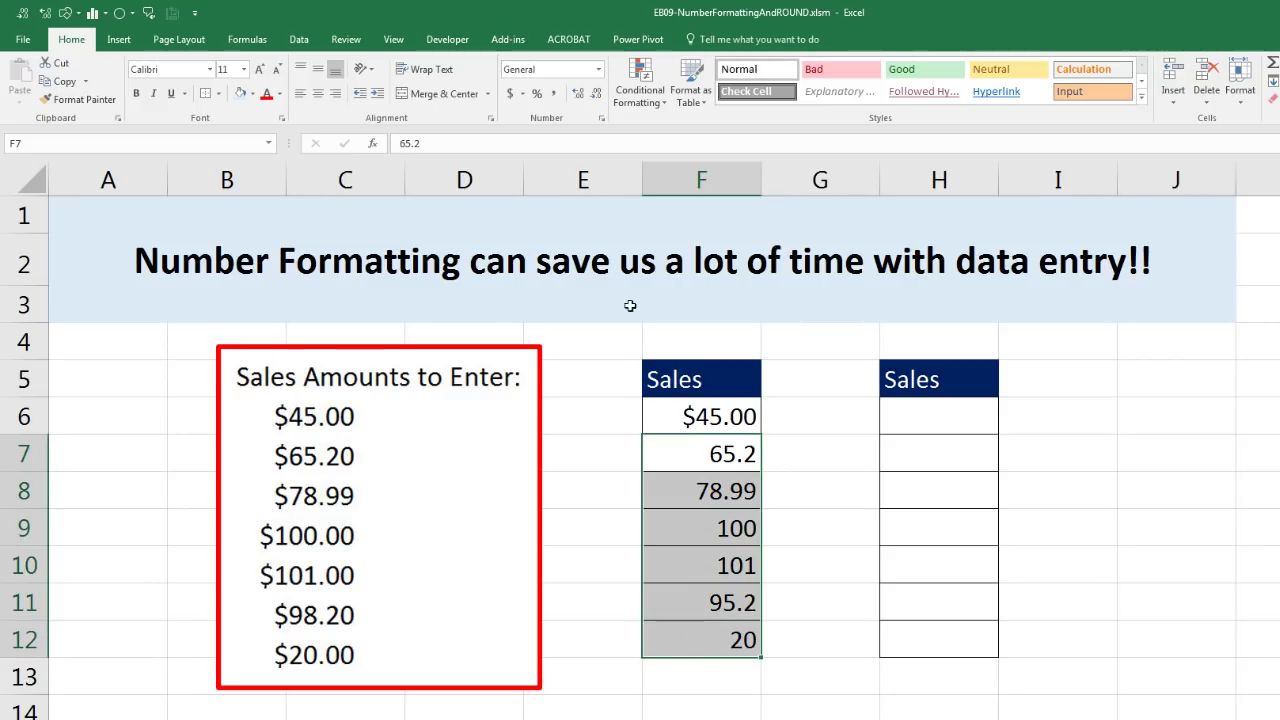
left_click(598, 70)
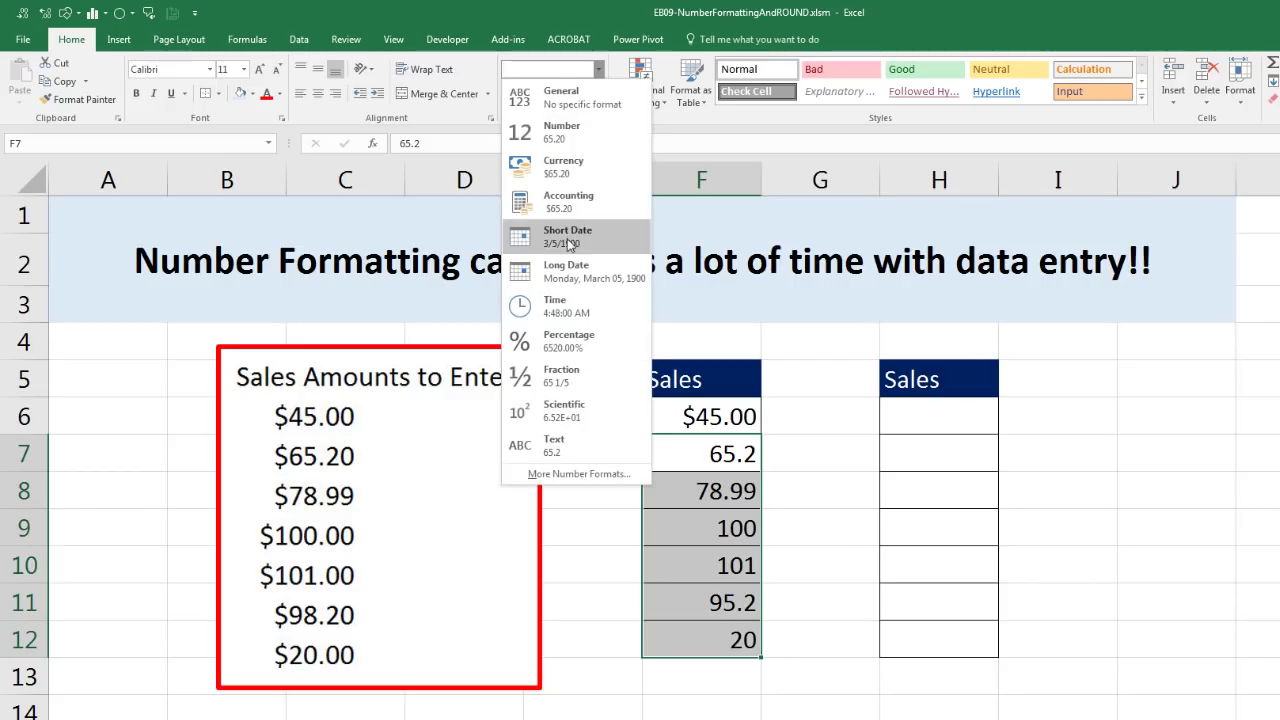
left_click(562, 170)
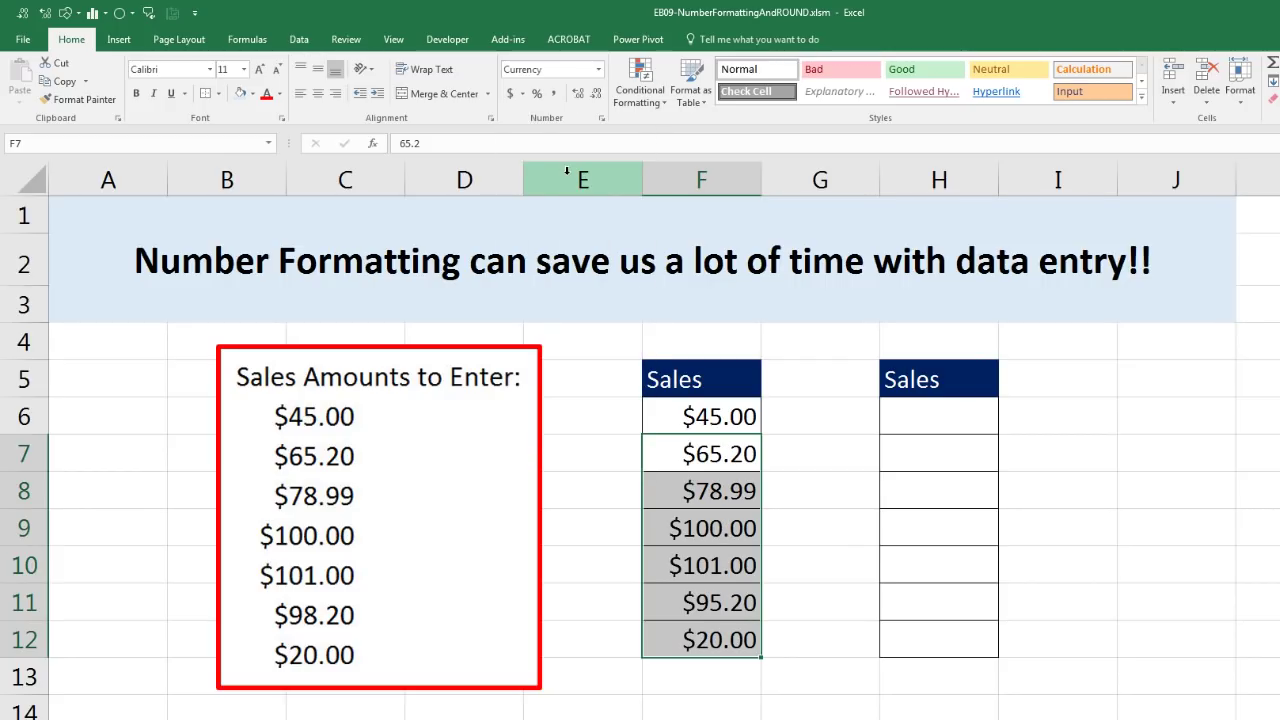
Step: Preformat the empty sales cells H6:H12 as Currency with two decimal places and the $ symbol
left_click_drag(894, 411, 919, 631)
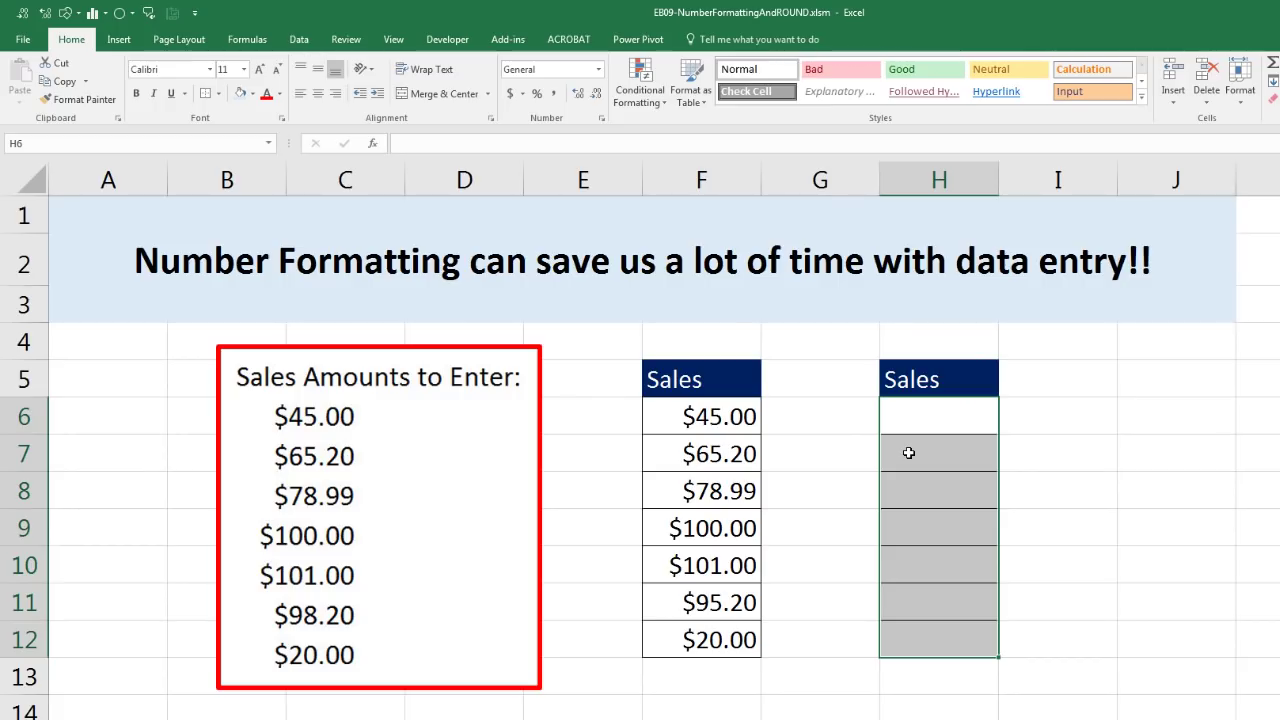
key("ctrl+1")
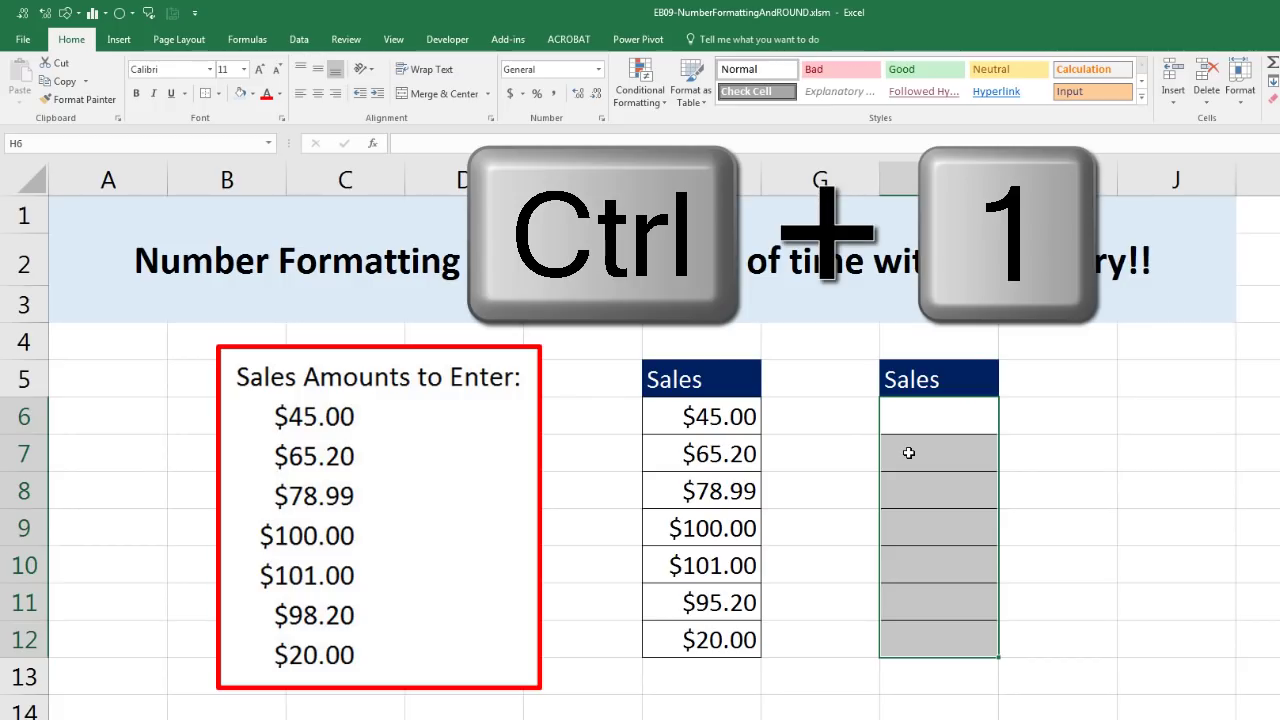
left_click(592, 382)
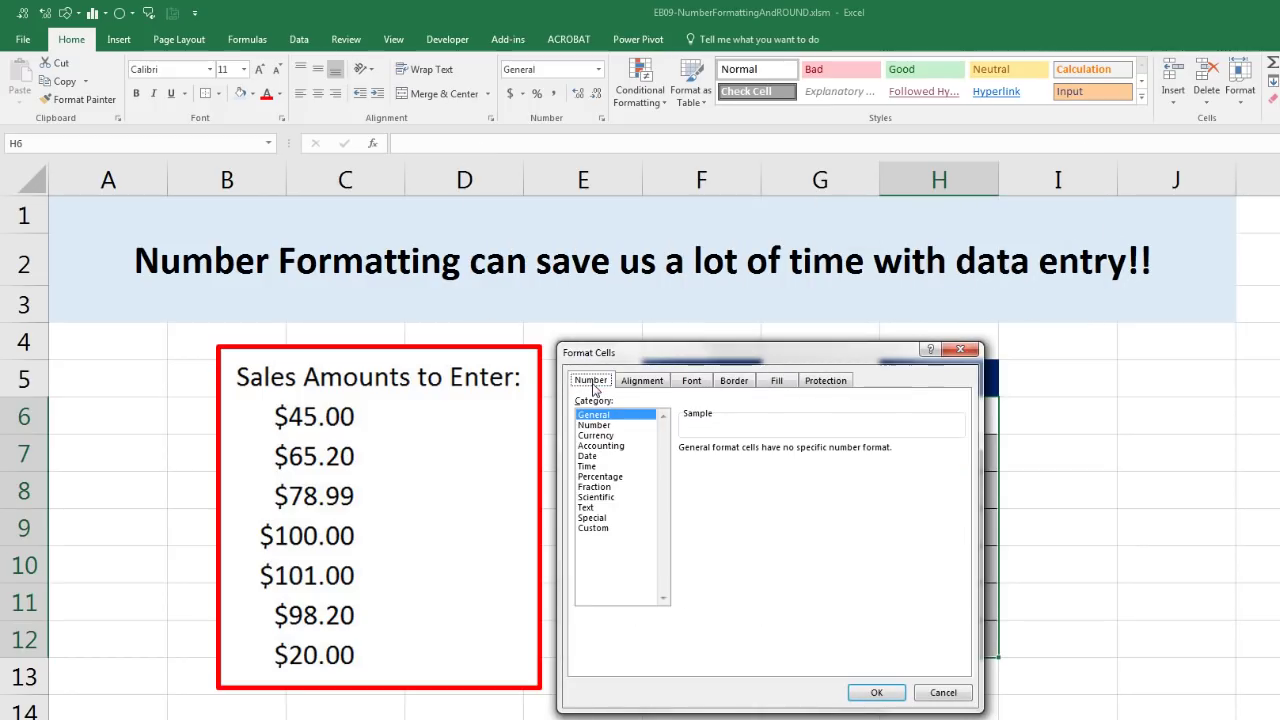
left_click(604, 438)
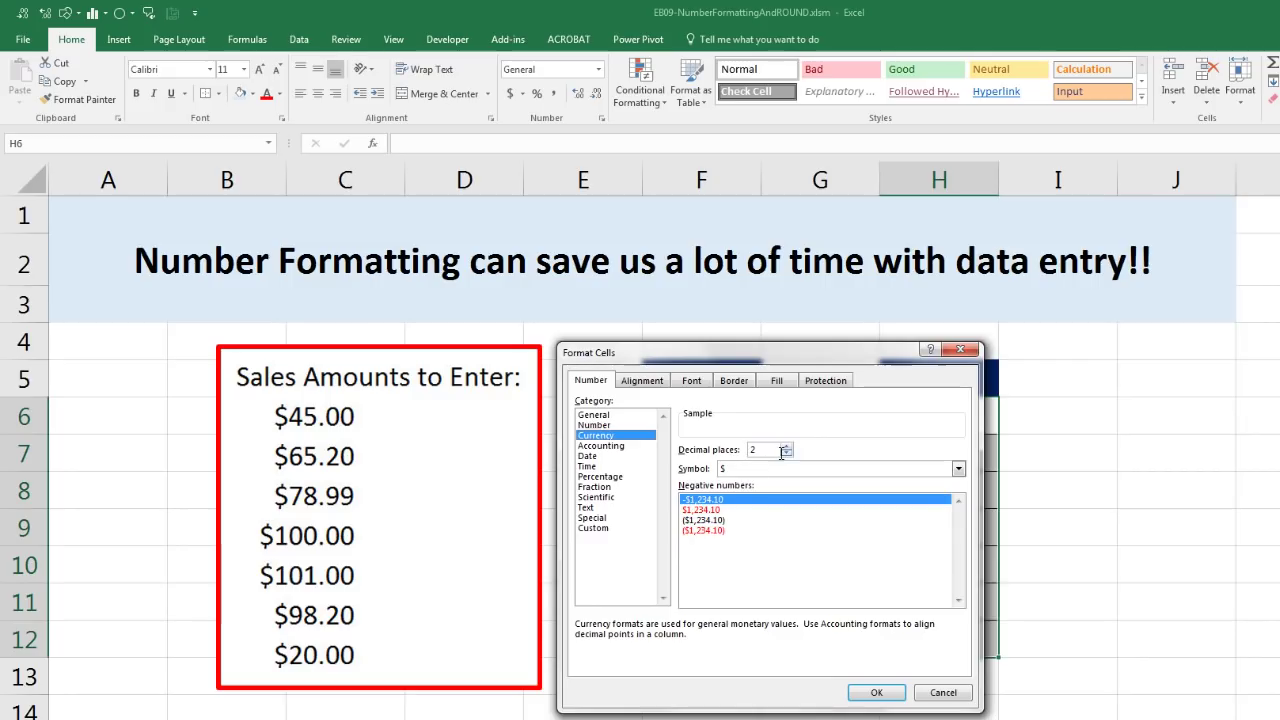
left_click(755, 472)
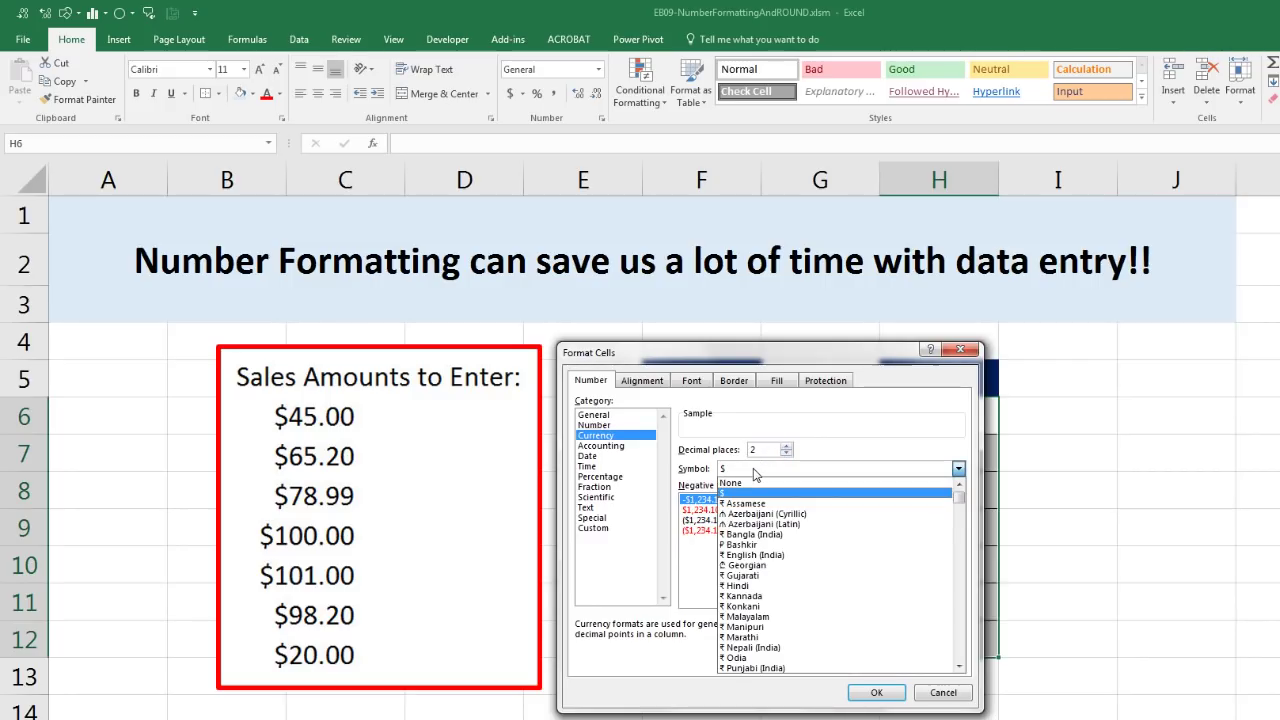
left_click(755, 472)
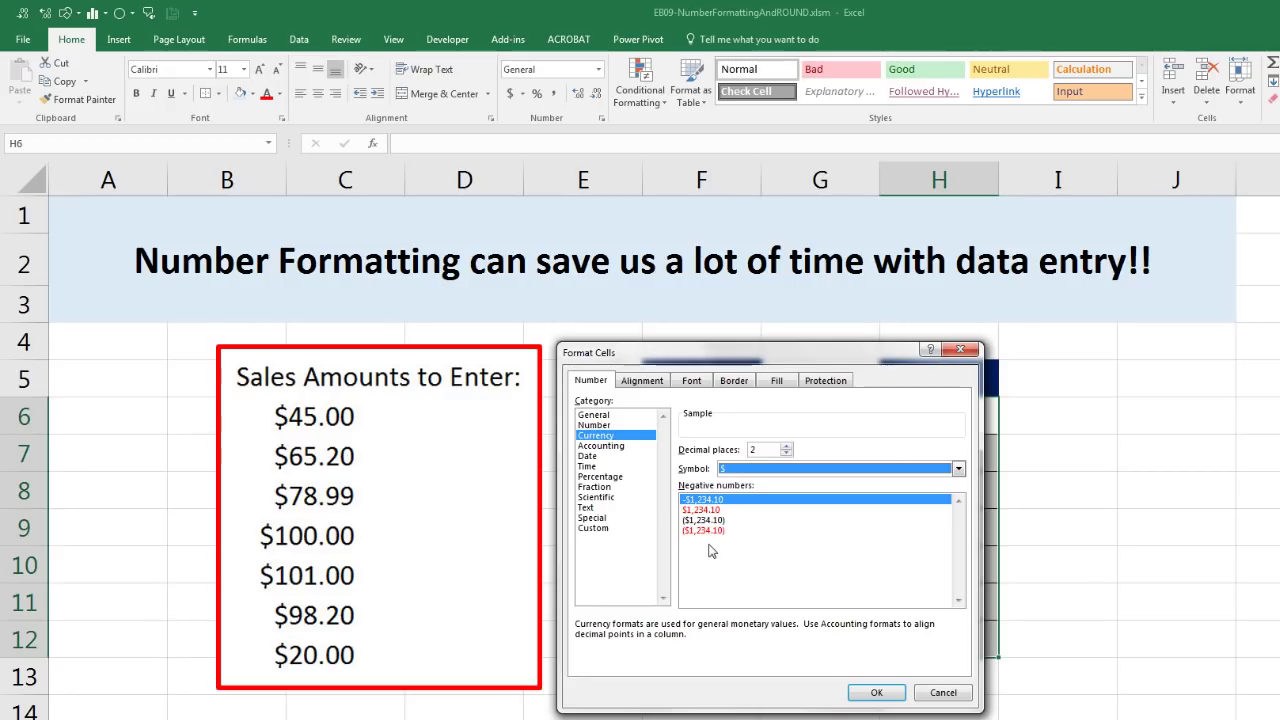
left_click(862, 690)
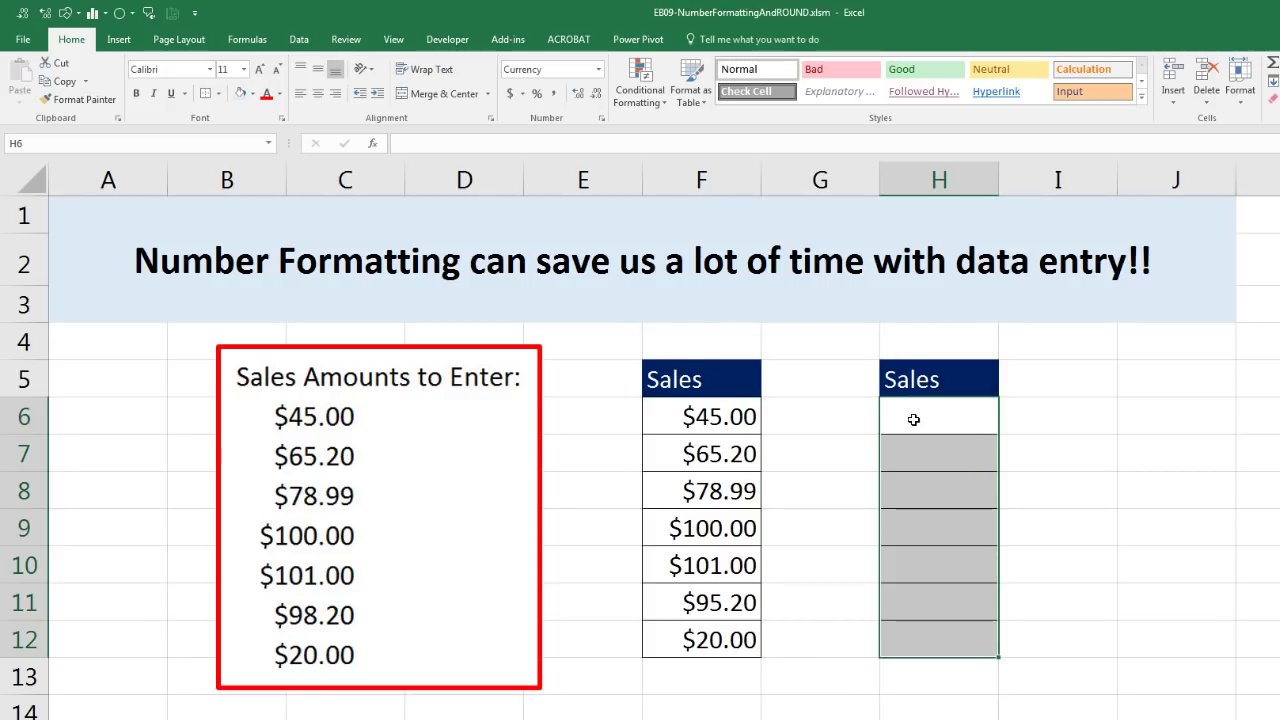
Step: Enter the sales amounts 45, 65.2, 78.99, 100, 101, 98.2 and 20 down cells H6 to H12
type("45")
key("Return")
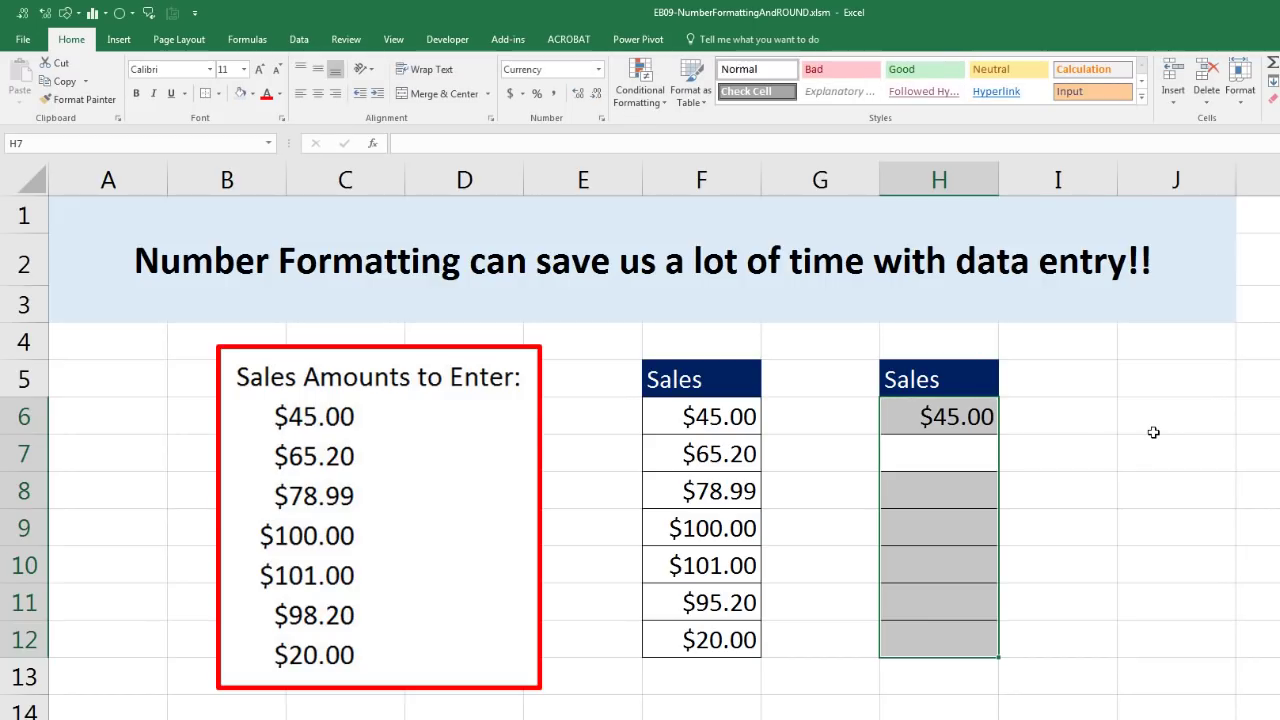
type("65.2")
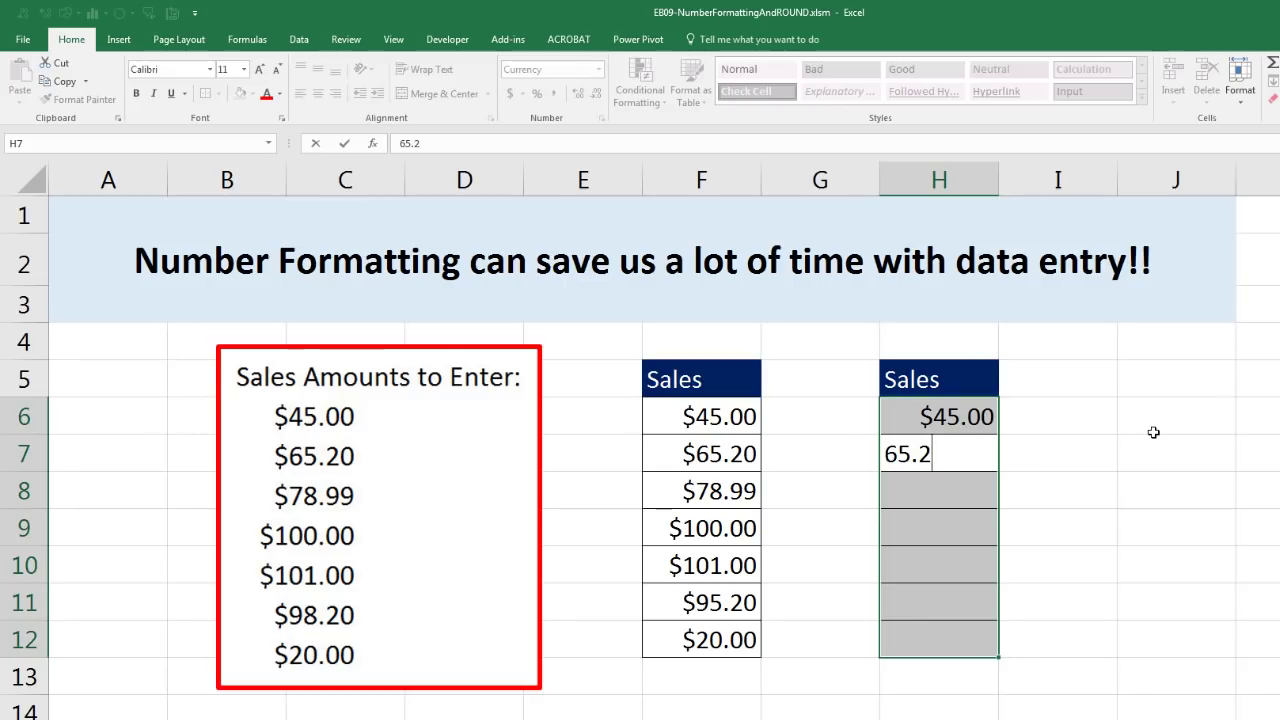
key("Return")
type("78.99")
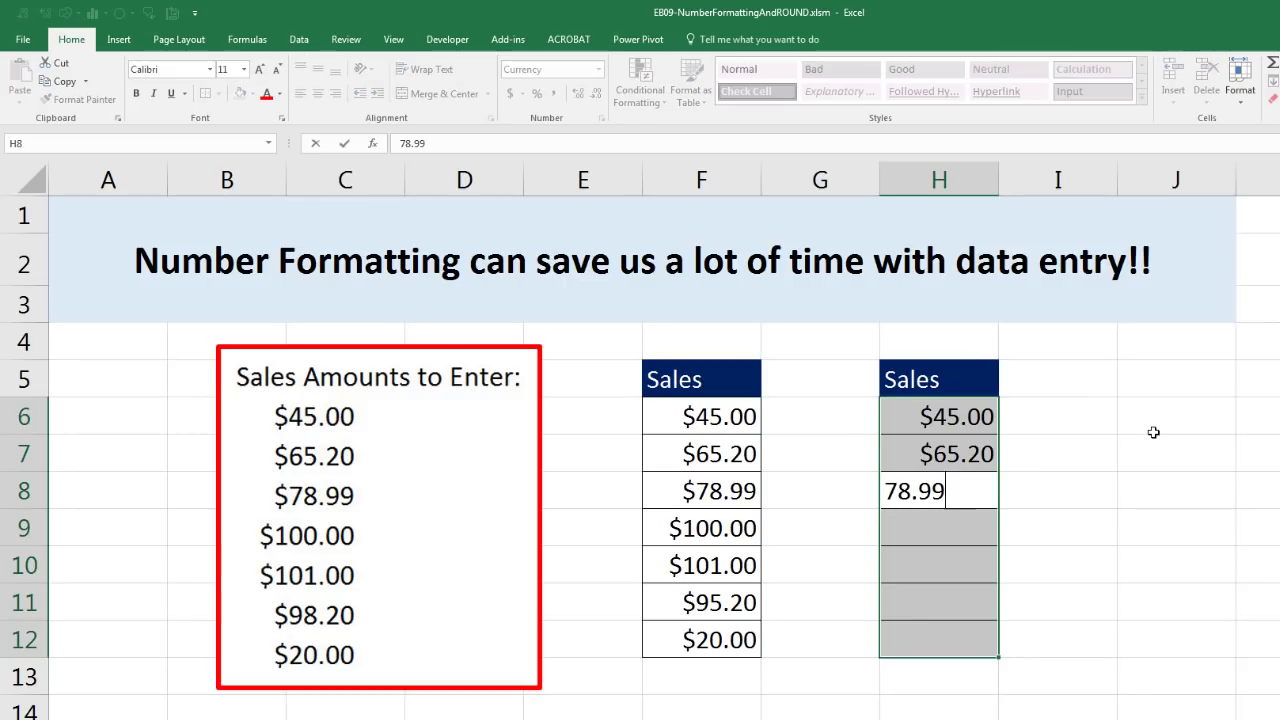
key("Return")
type("100")
key("Return")
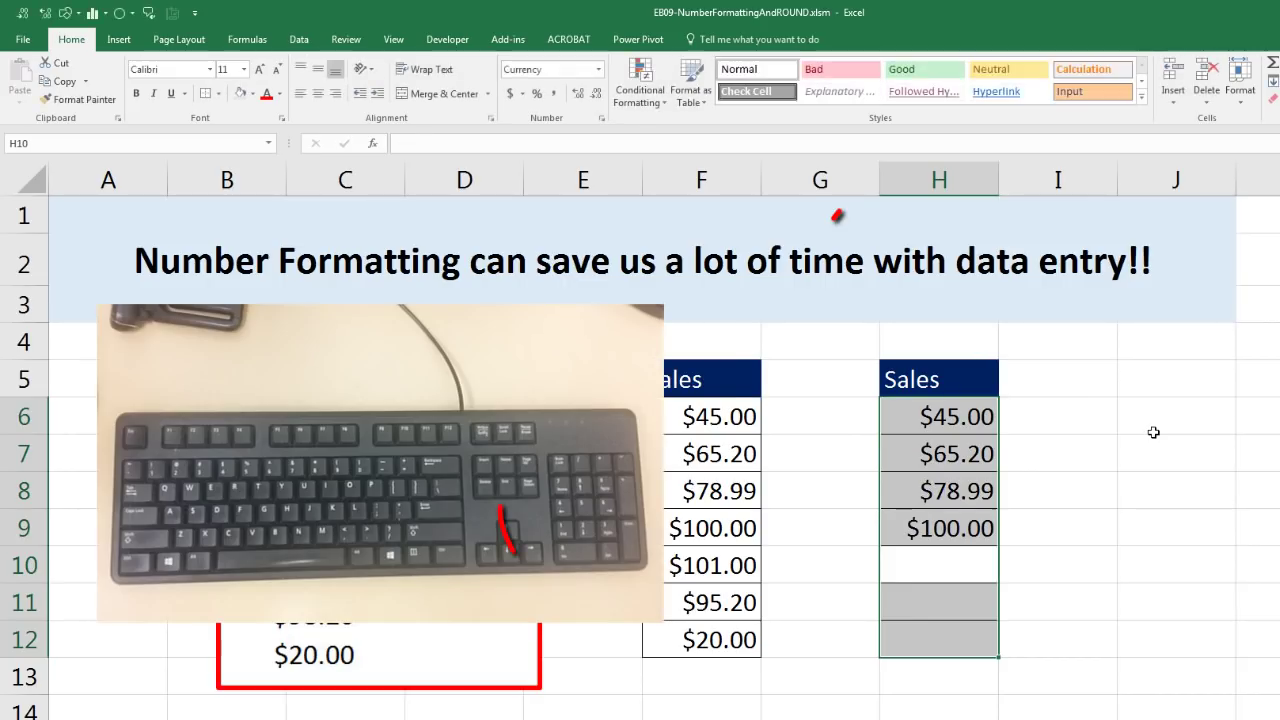
type("101")
key("Return")
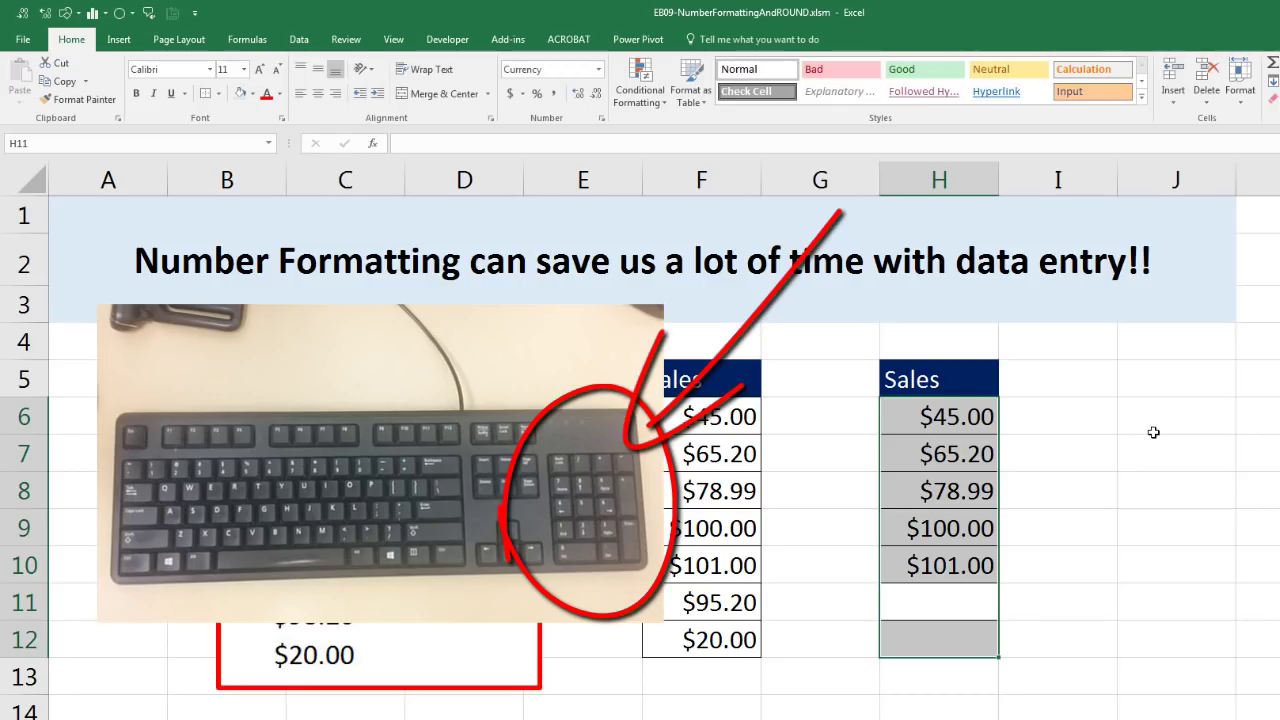
type("98.2")
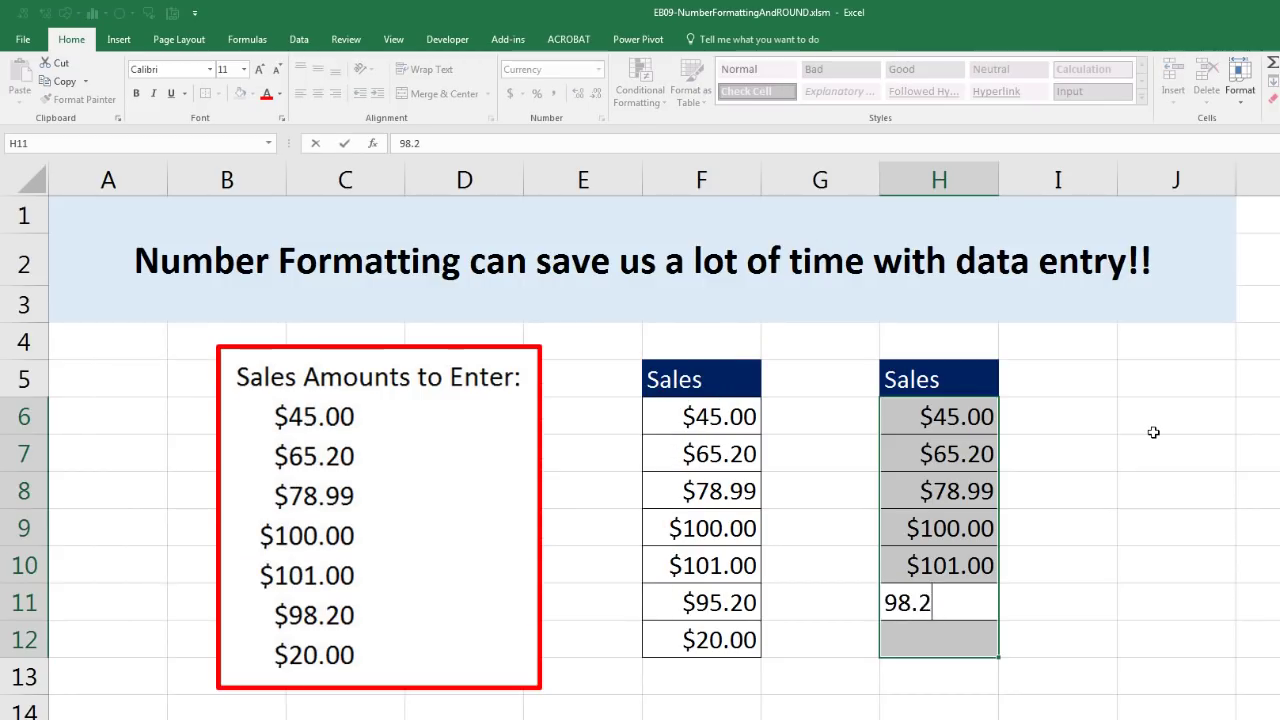
key("Return")
type("20")
key("Return")
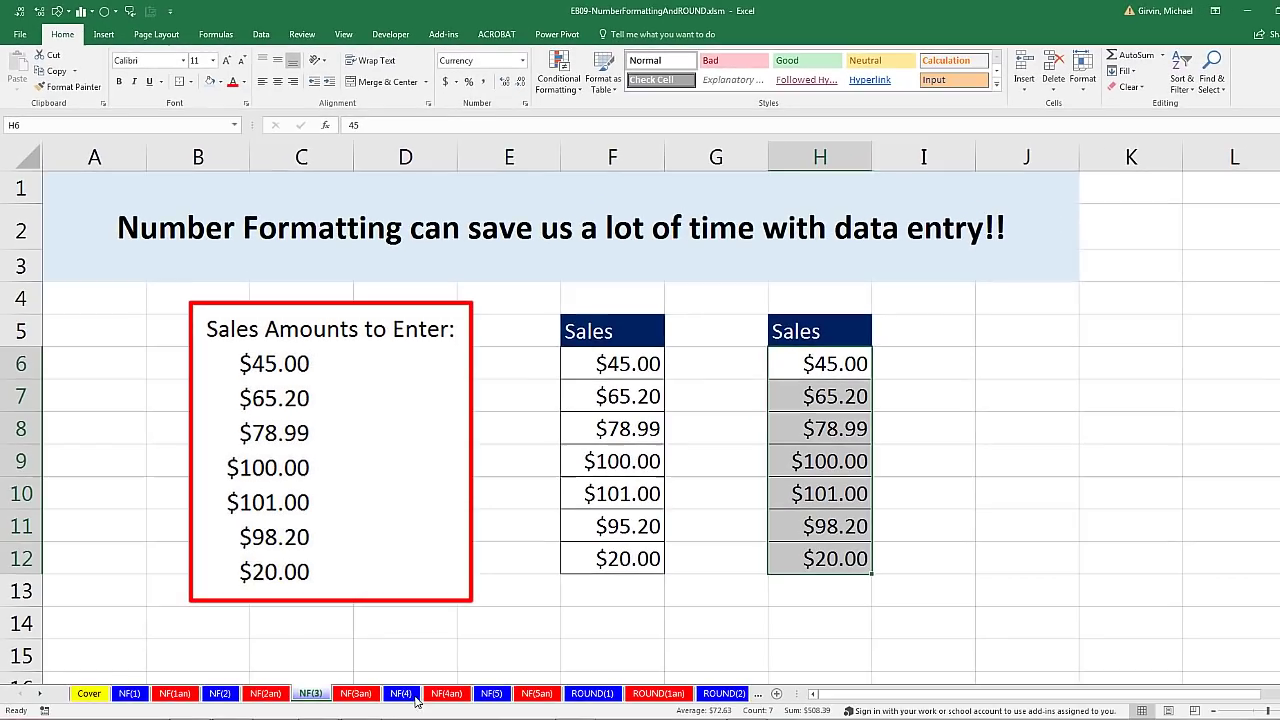
Step: Go to the NF(4) sheet and check which number format the General column's sales values in B4:B10 use
left_click(401, 694)
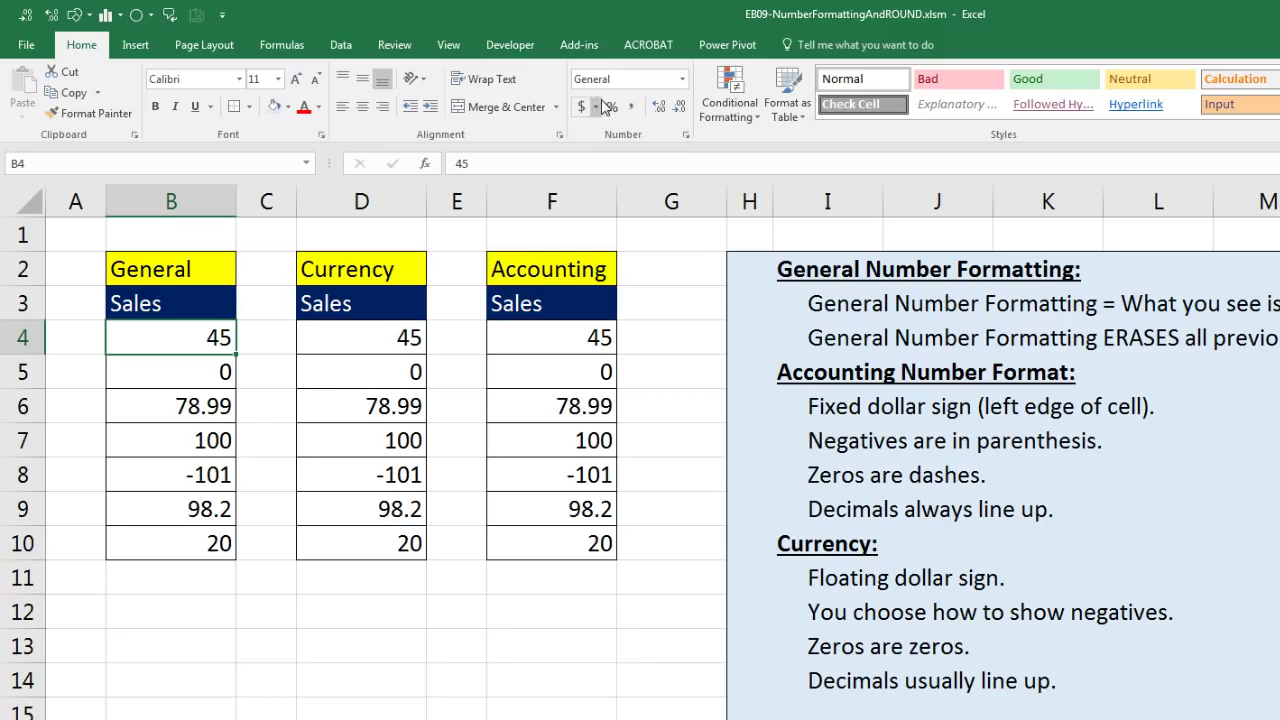
left_click(197, 374)
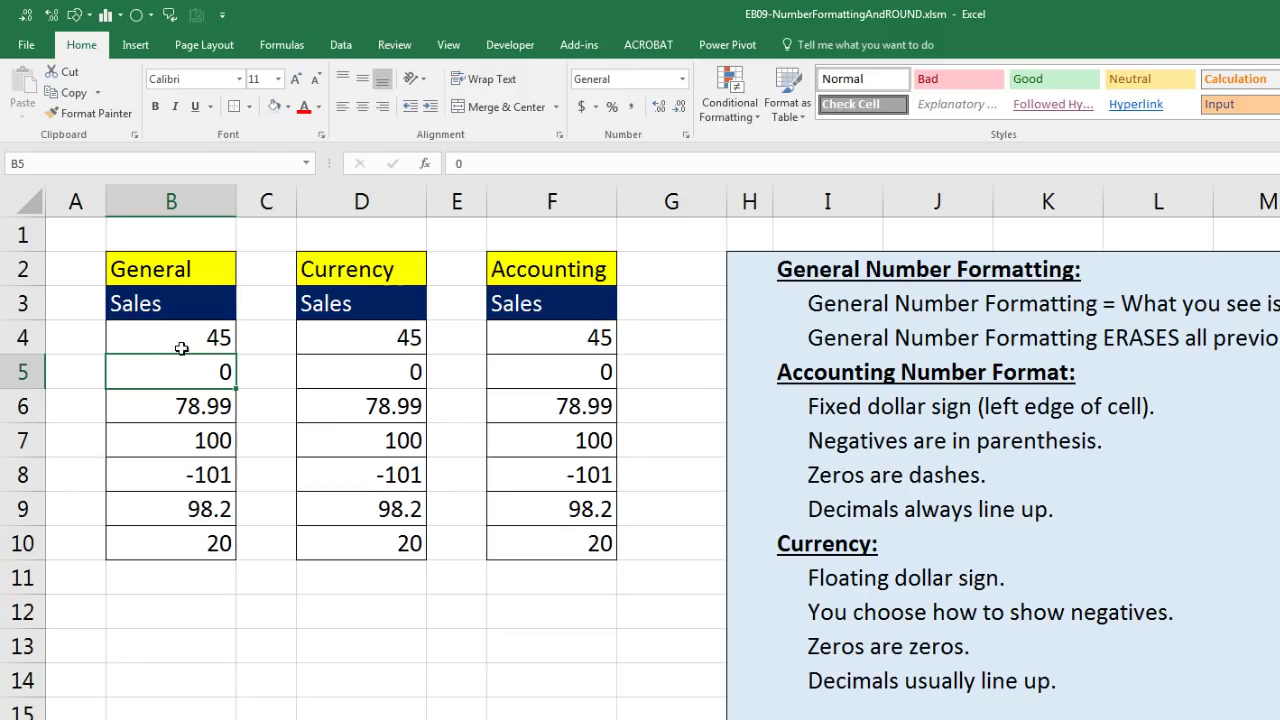
left_click_drag(178, 338, 177, 534)
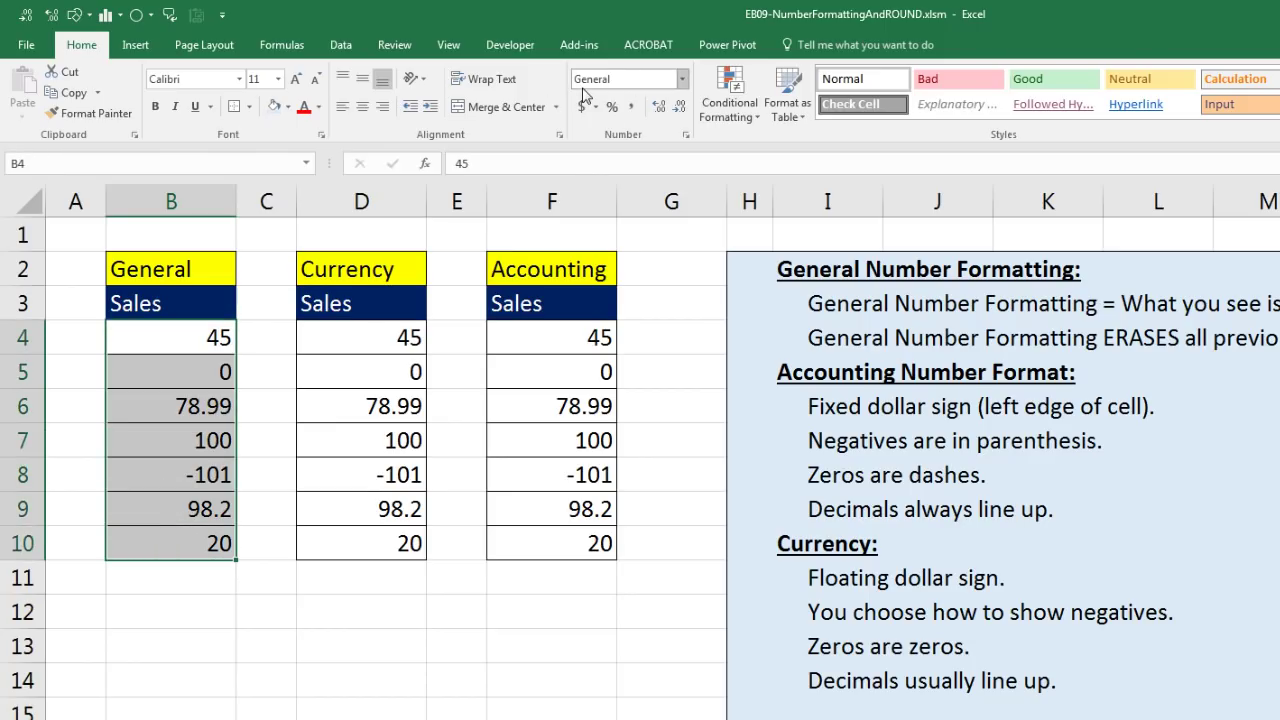
Step: Format the sales values in D4:D10 as Currency with two decimal places and the $ symbol
left_click_drag(351, 341, 373, 537)
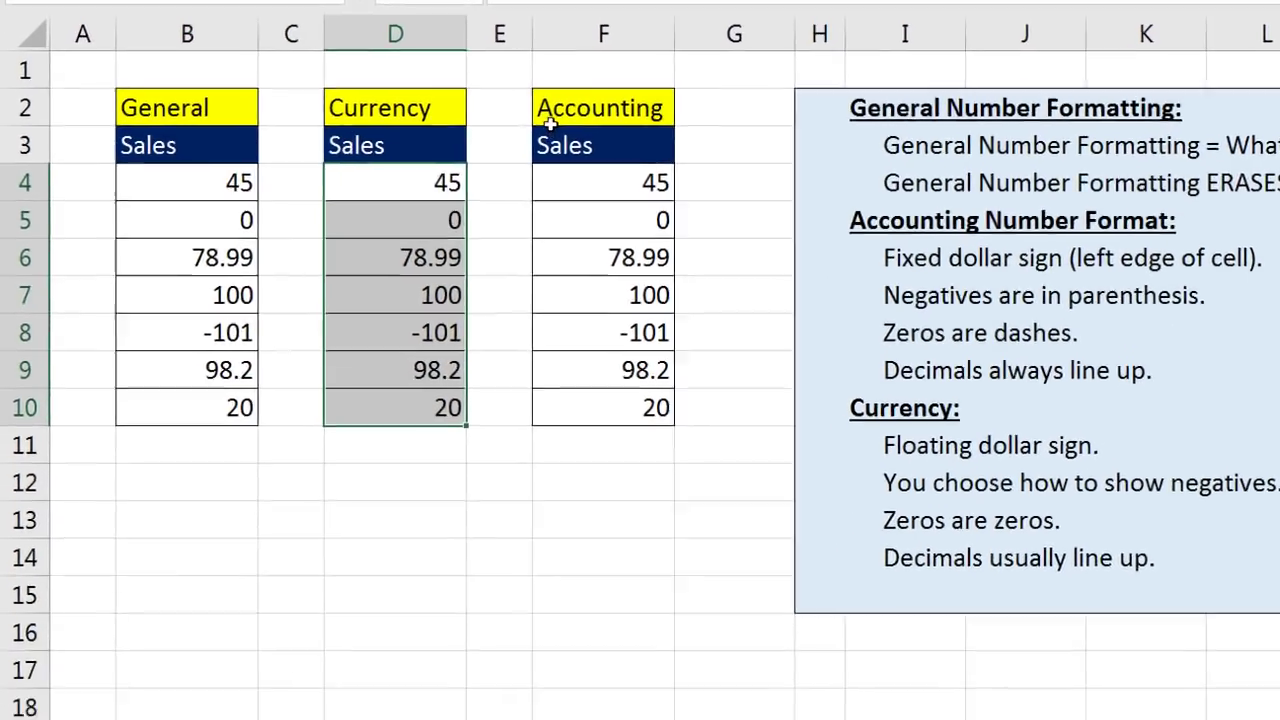
key("ctrl+1")
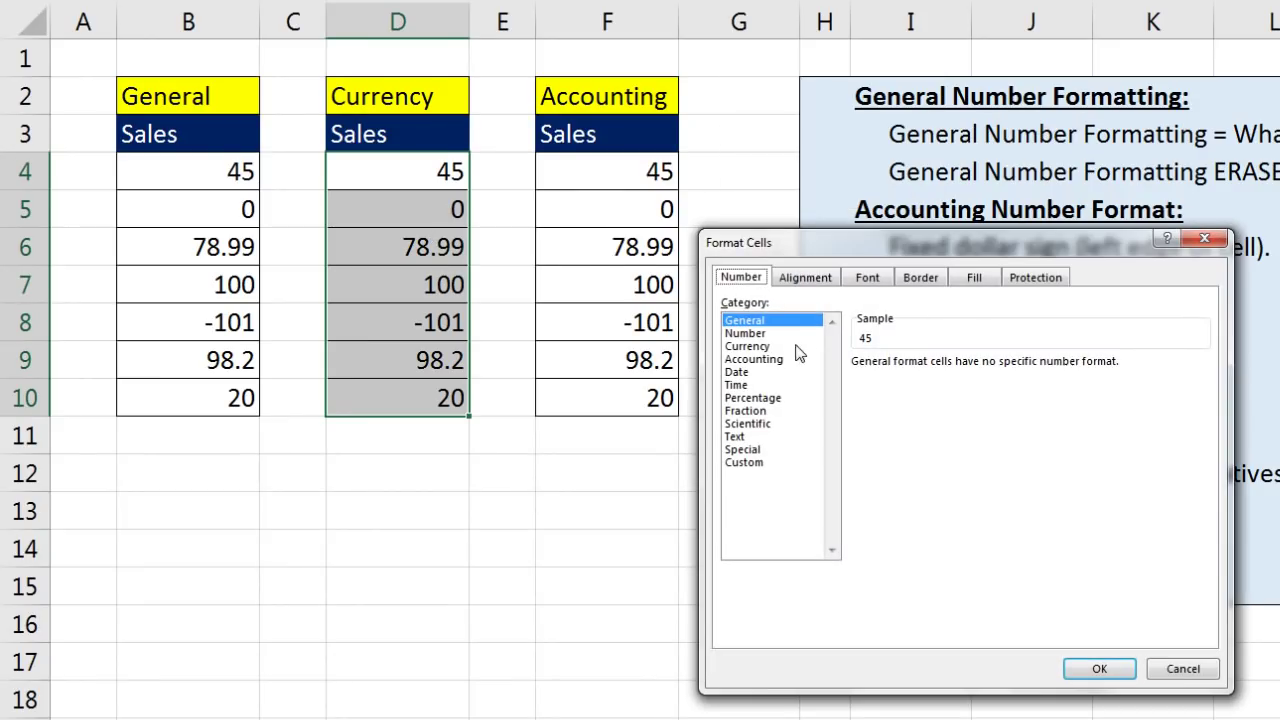
left_click(757, 346)
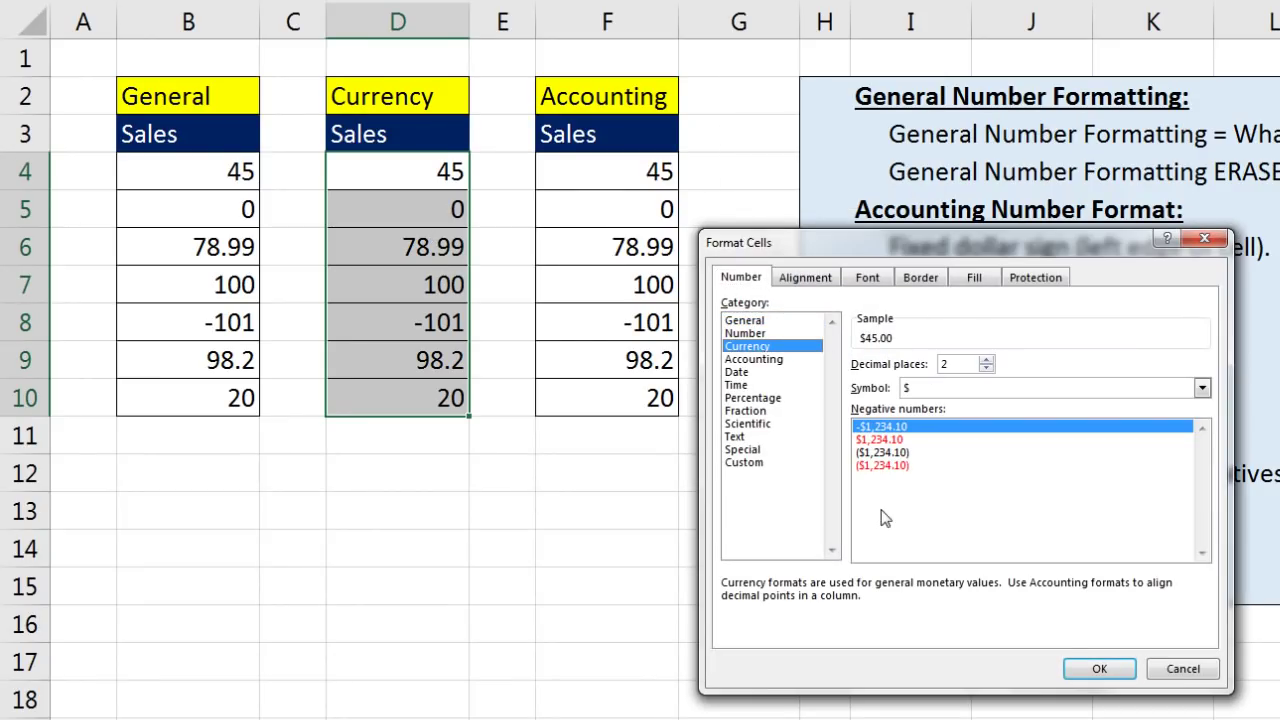
left_click(1097, 669)
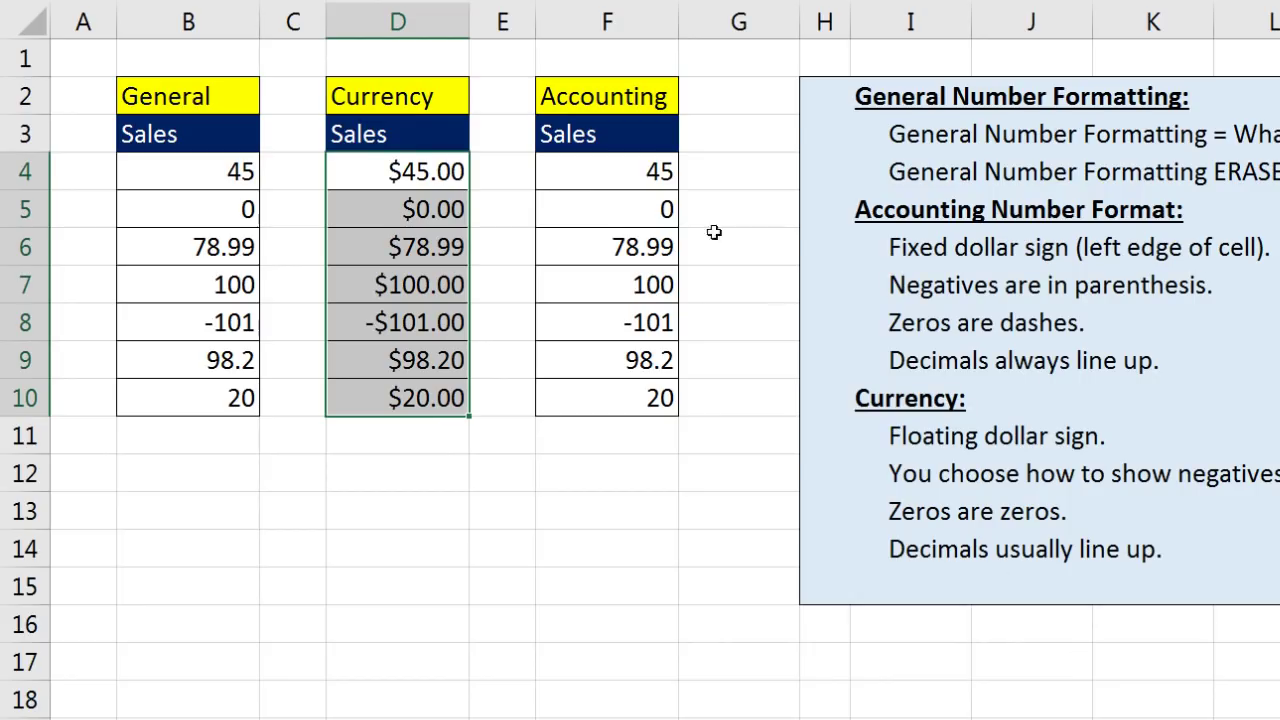
Step: Format the sales values in F4:F10 as Accounting with two decimal places and the $ symbol
left_click_drag(617, 169, 647, 398)
key("ctrl+1")
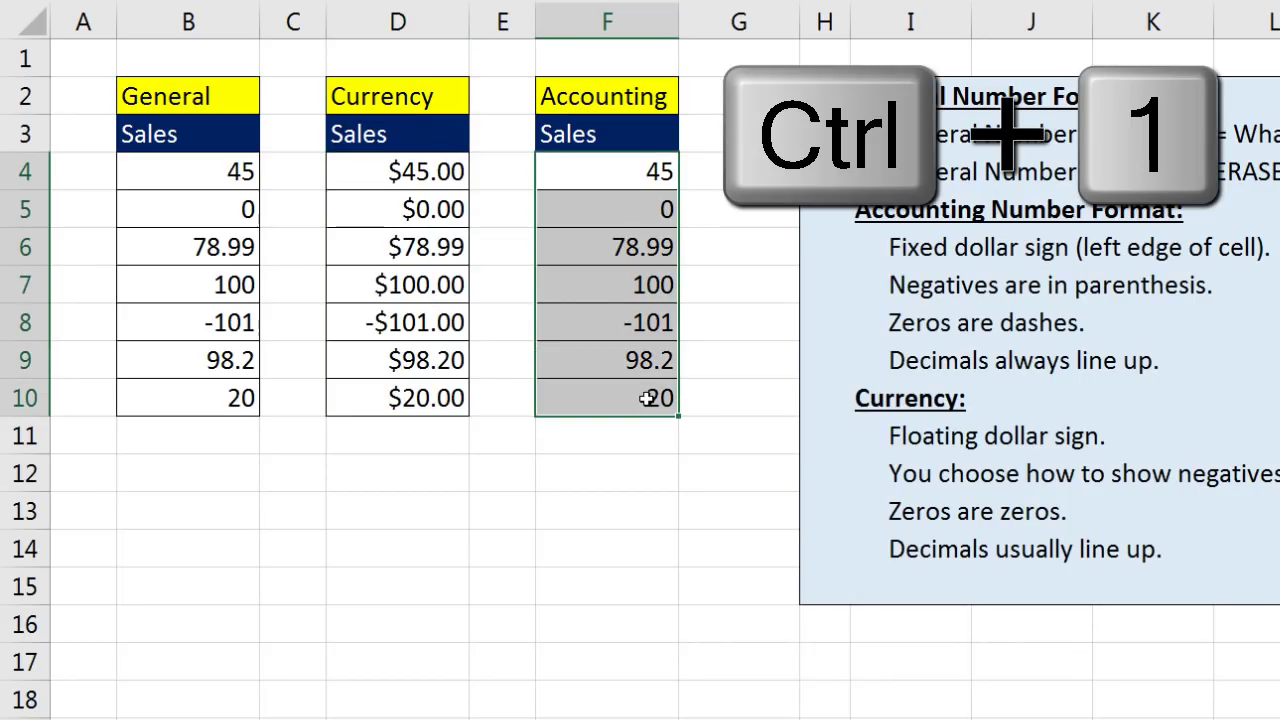
left_click(754, 358)
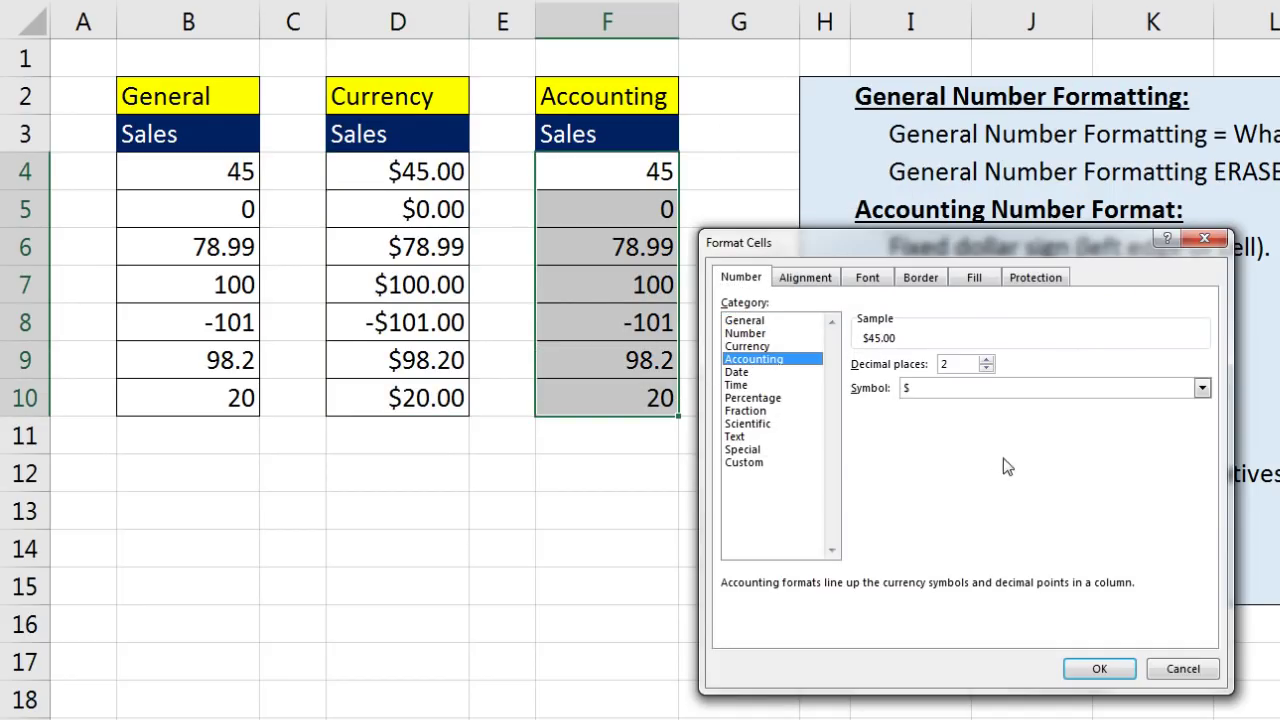
key("Return")
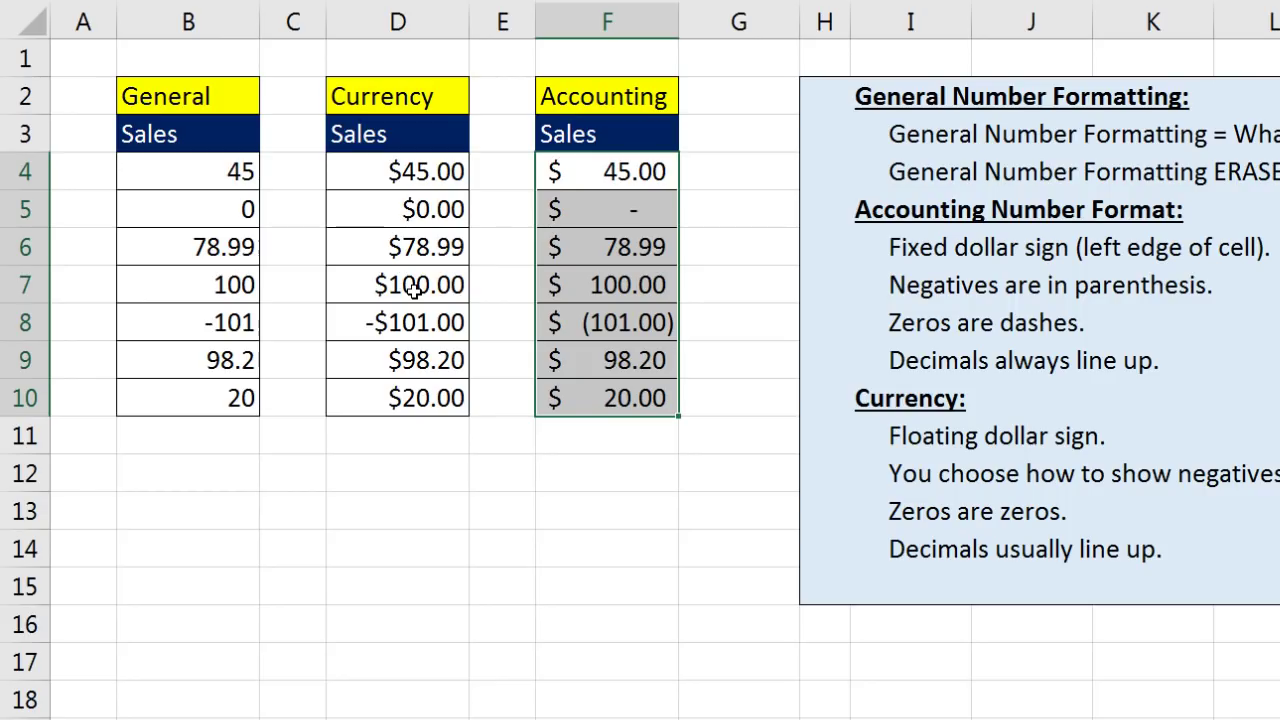
Step: Compare how the Currency and Accounting columns display the zero values in row 5 and the negative values in row 8
left_click(453, 213)
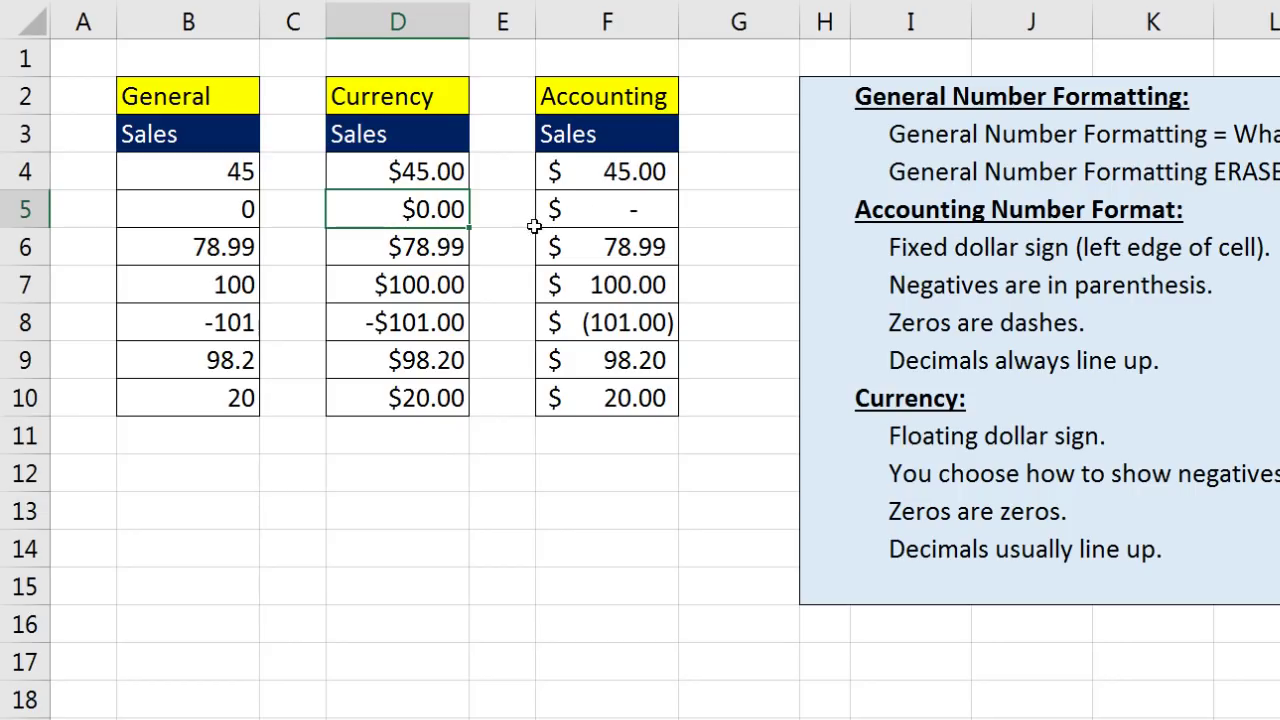
left_click(592, 211)
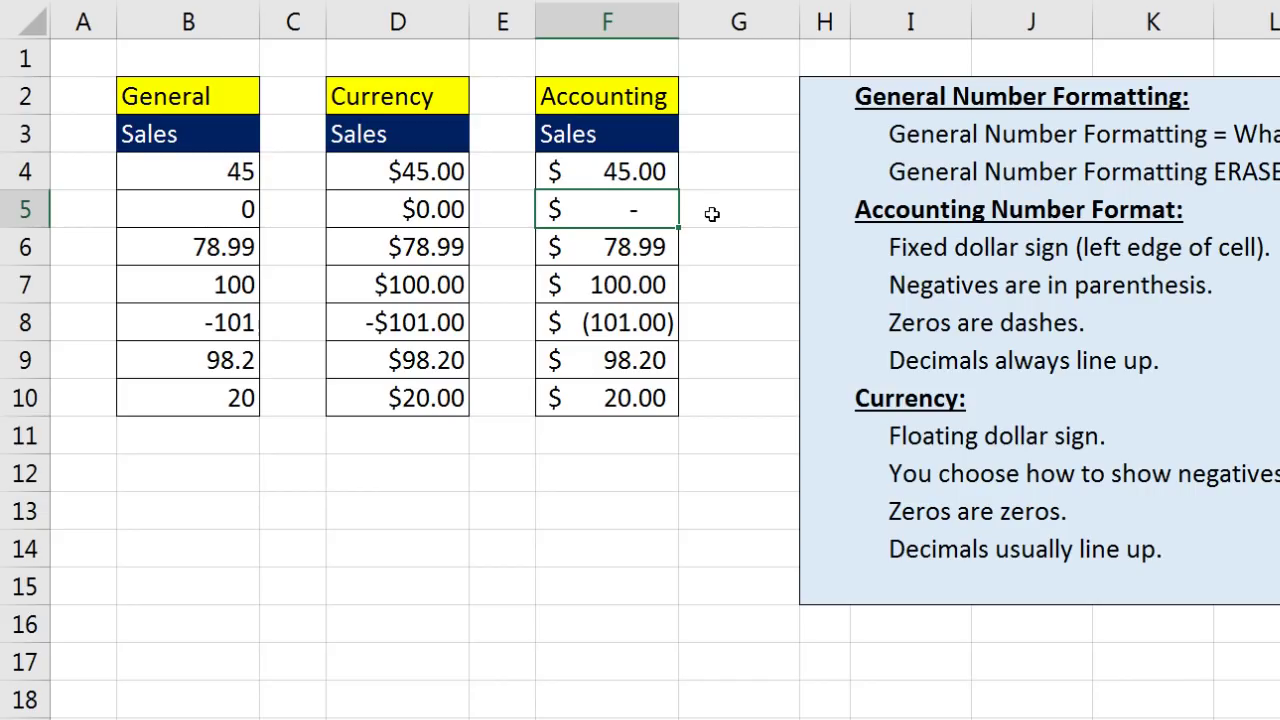
left_click(396, 326)
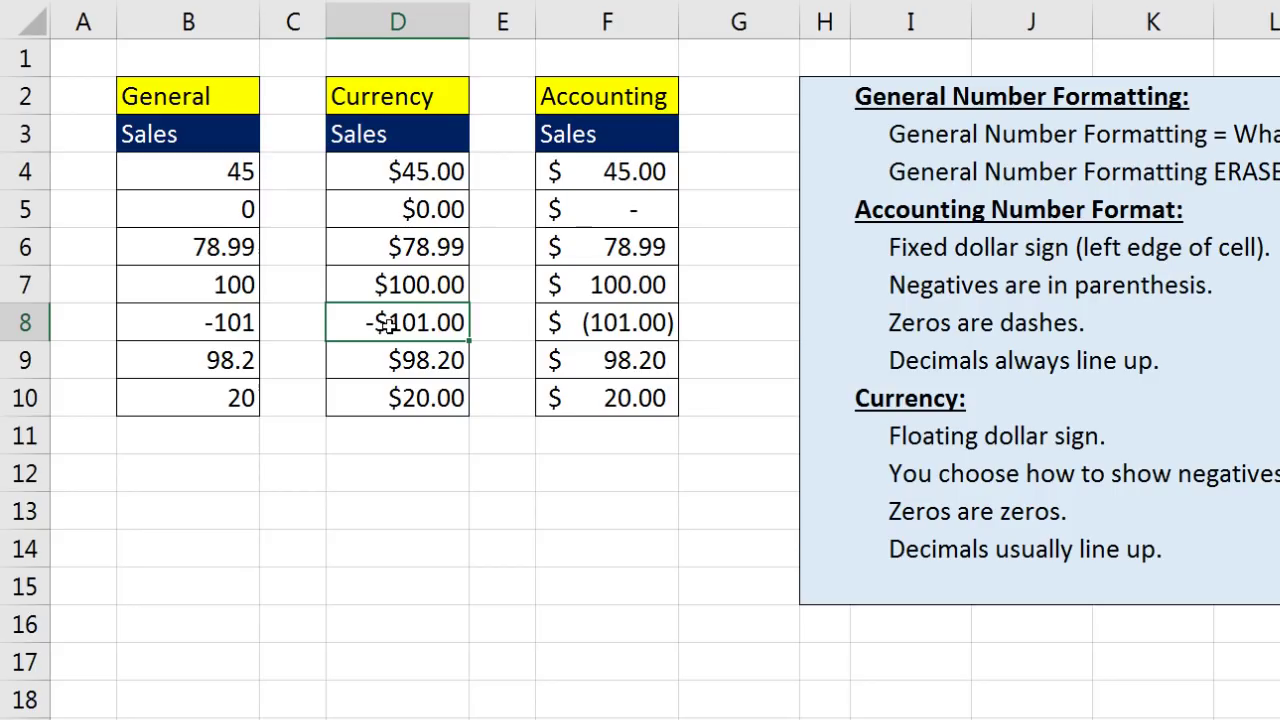
left_click(640, 335)
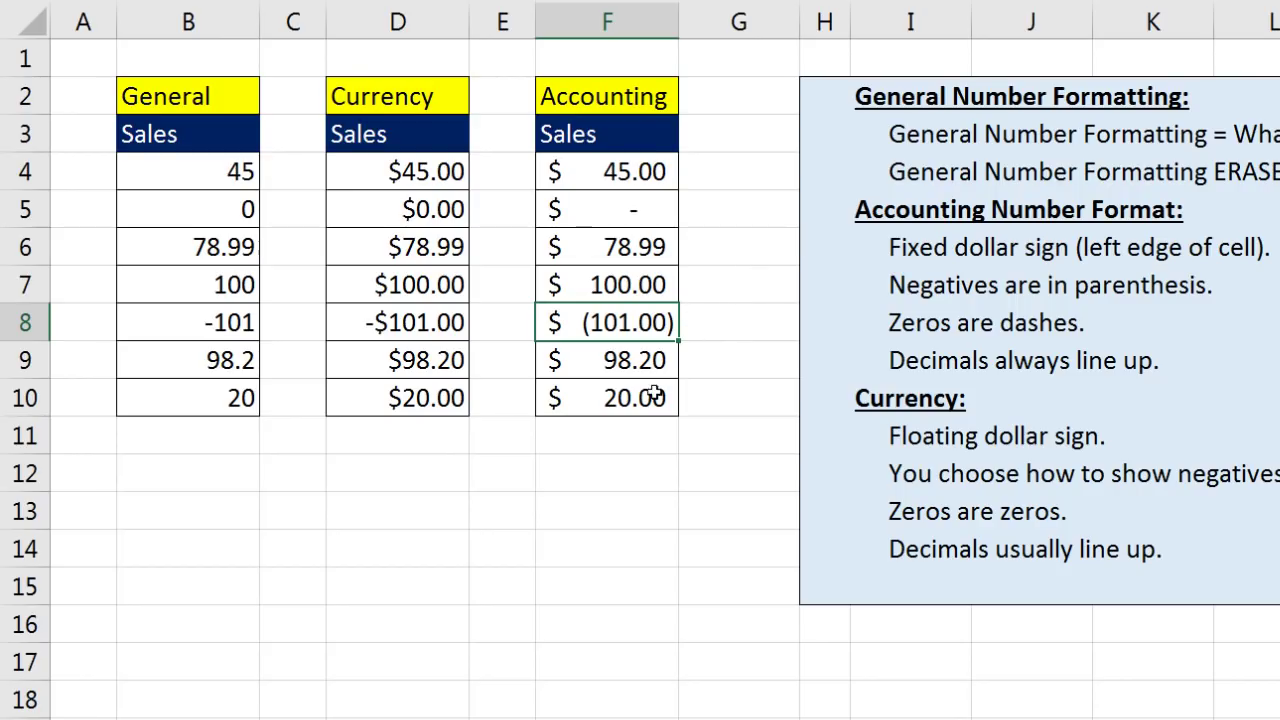
left_click(397, 172)
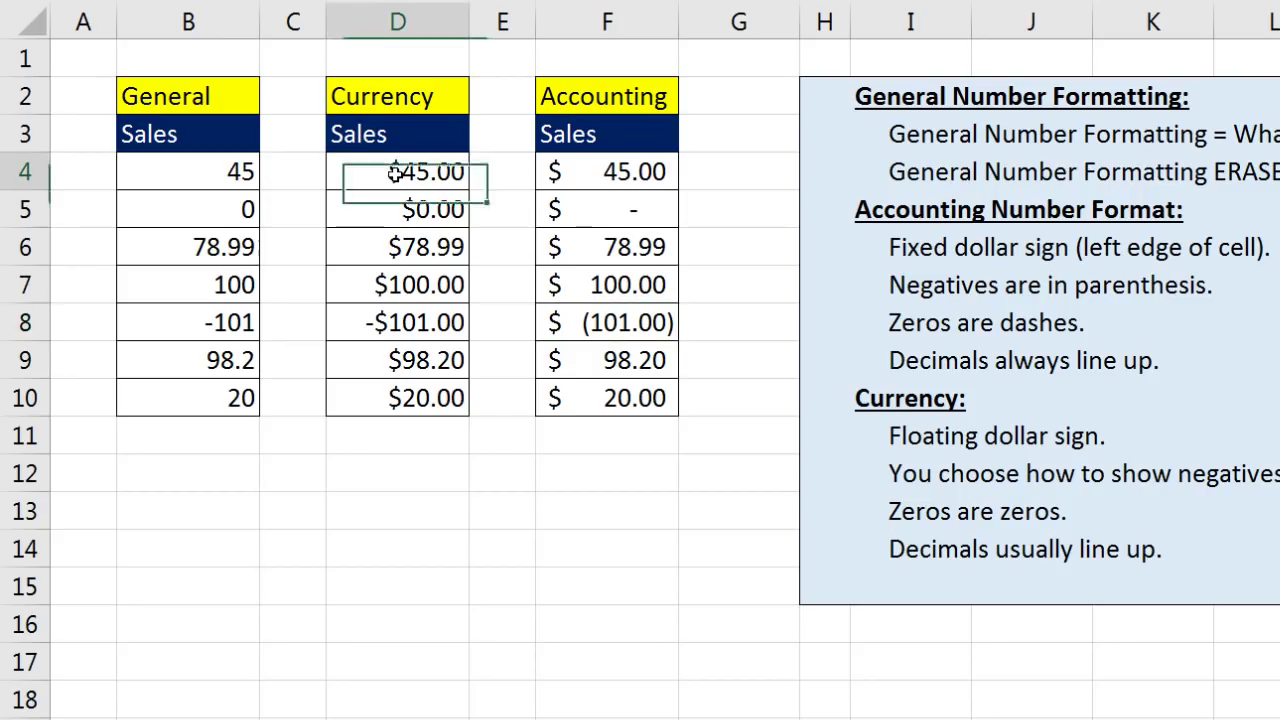
Step: Set D6's Currency format to show negatives in red parentheses, and compare its decimal alignment with the cells above and below
left_click(404, 252)
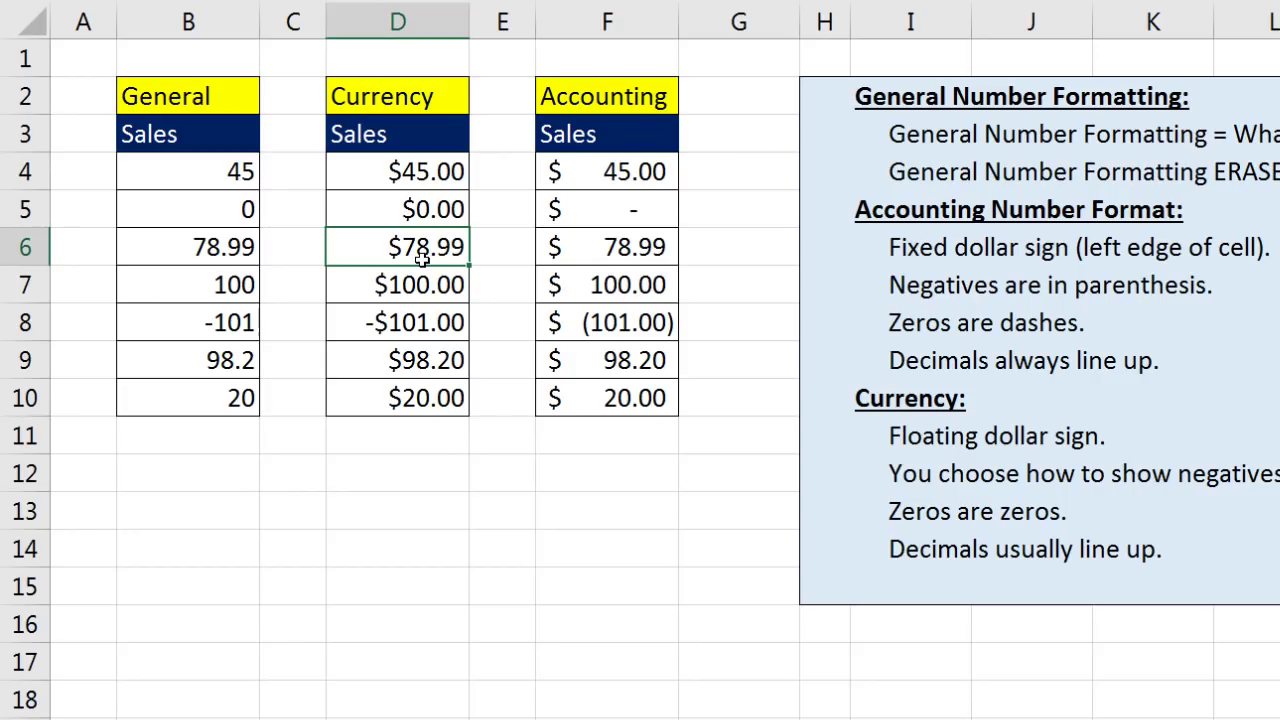
key("ctrl+1")
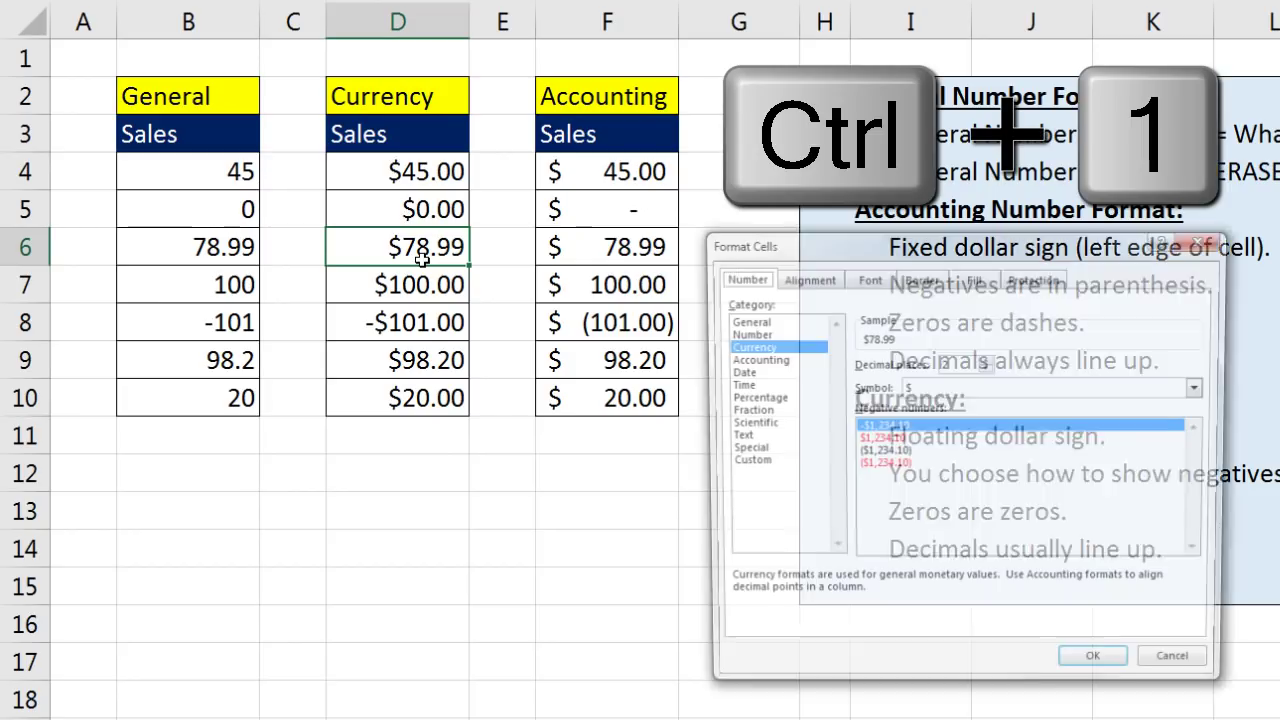
left_click(886, 466)
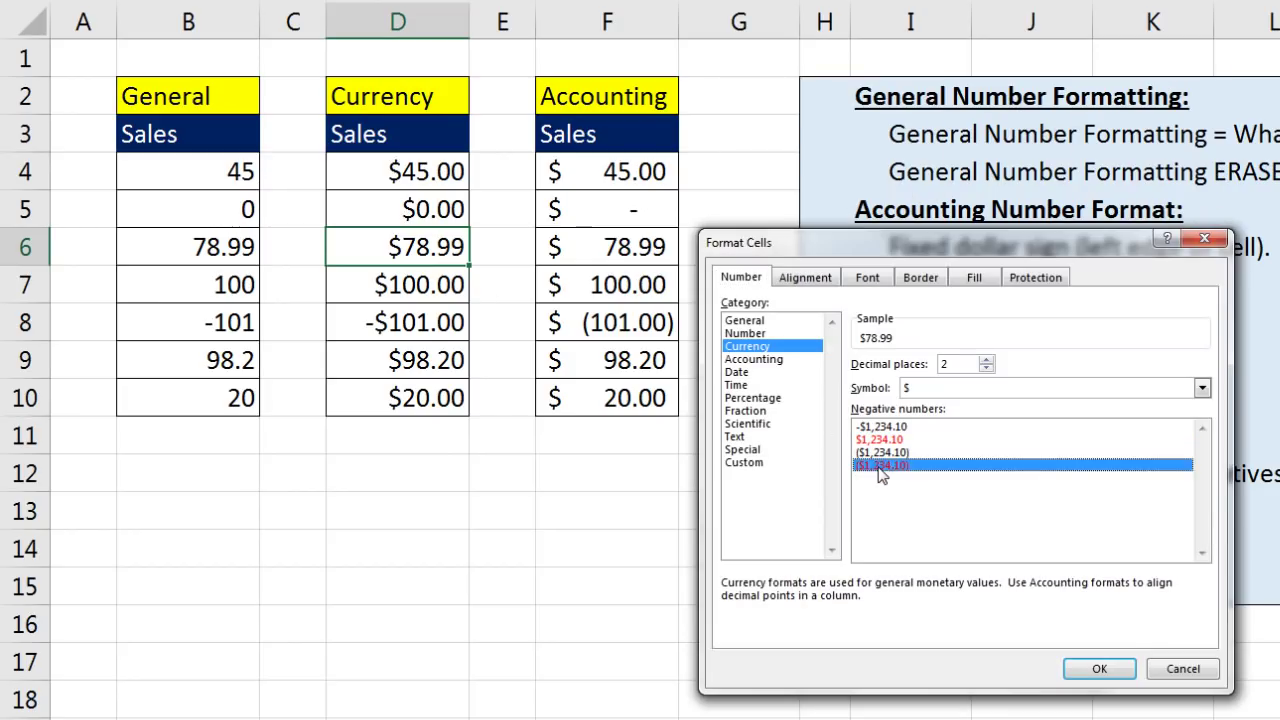
left_click(1090, 670)
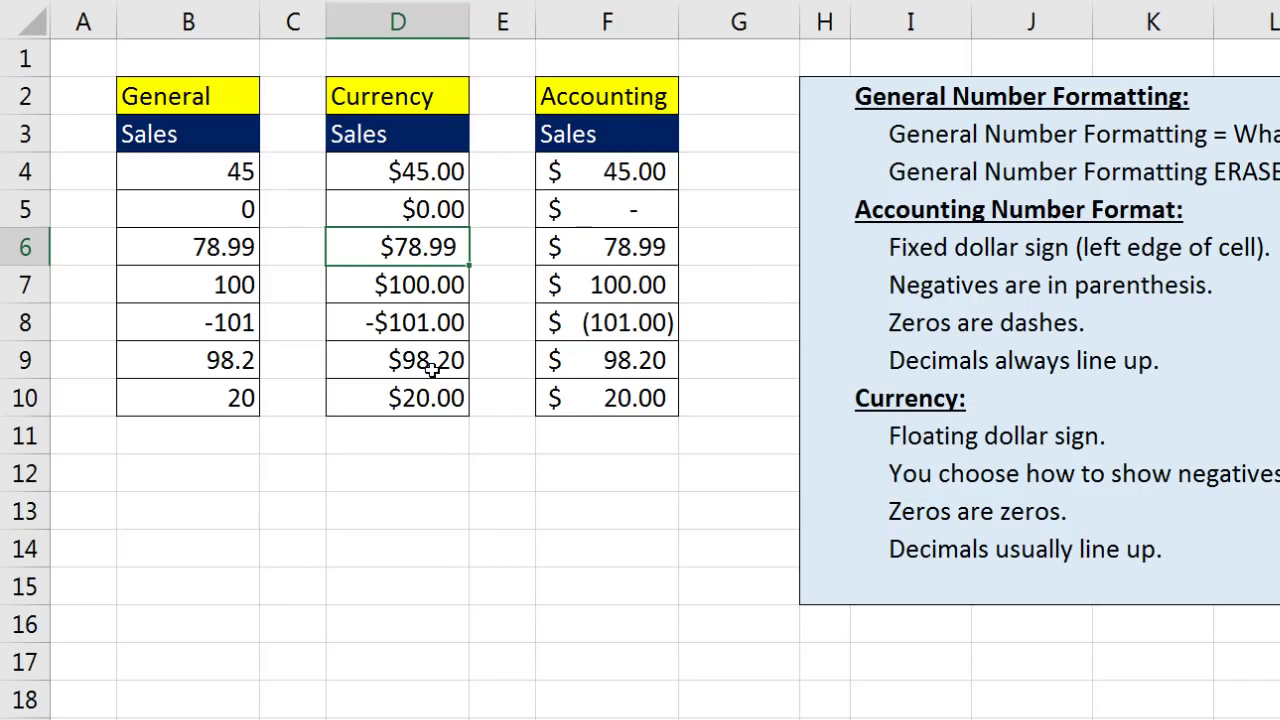
left_click(428, 212)
left_click(428, 284)
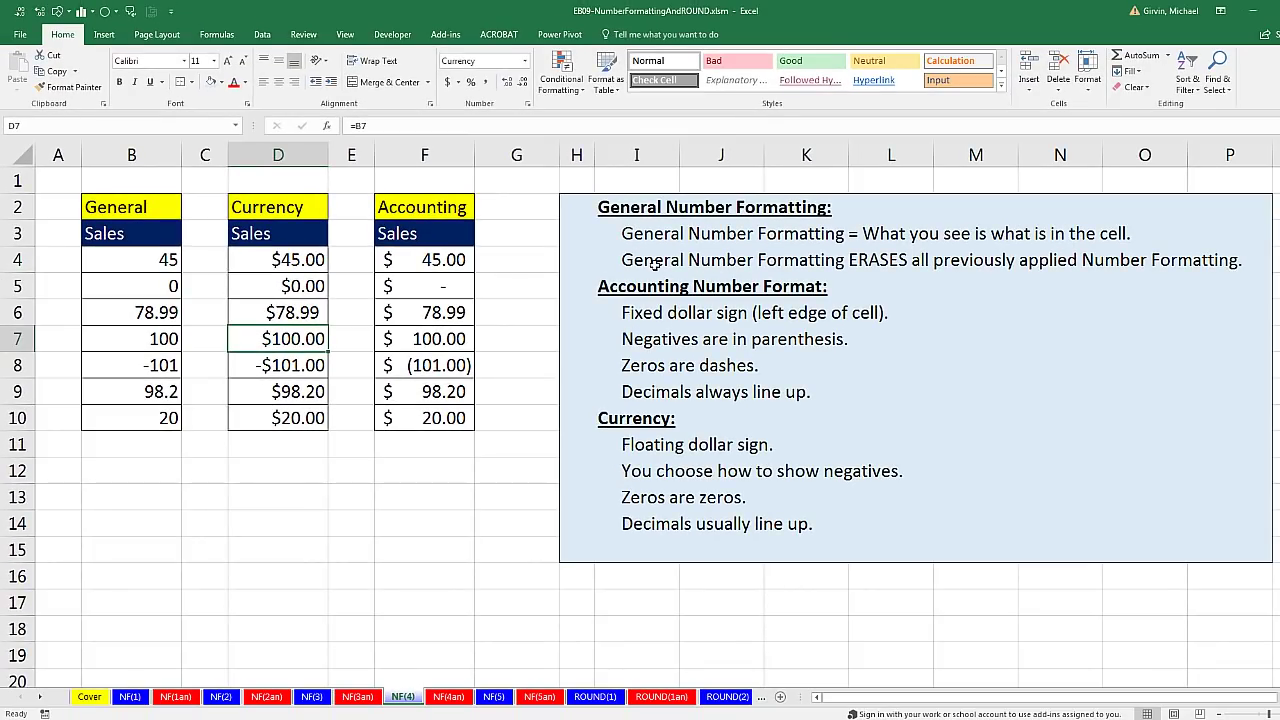
Step: Apply the General format to D4:F10 to see the underlying numbers, and undo that format change
left_click_drag(257, 260, 445, 425)
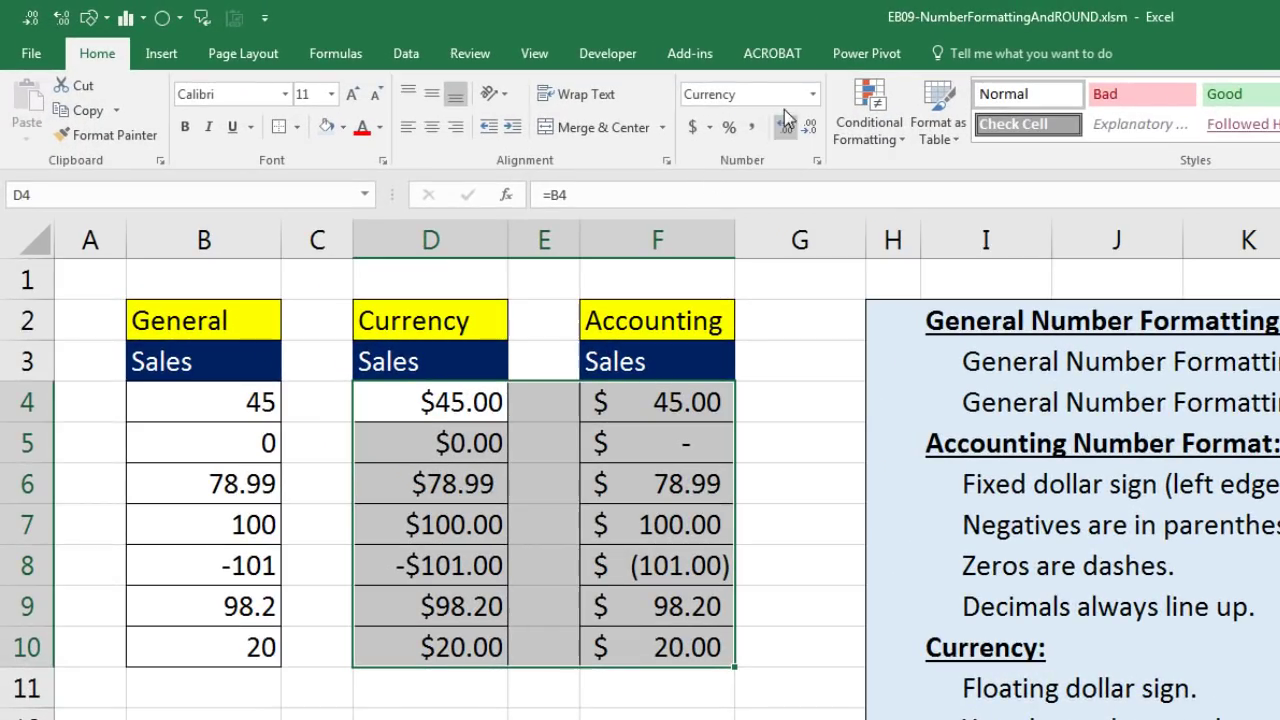
left_click(812, 93)
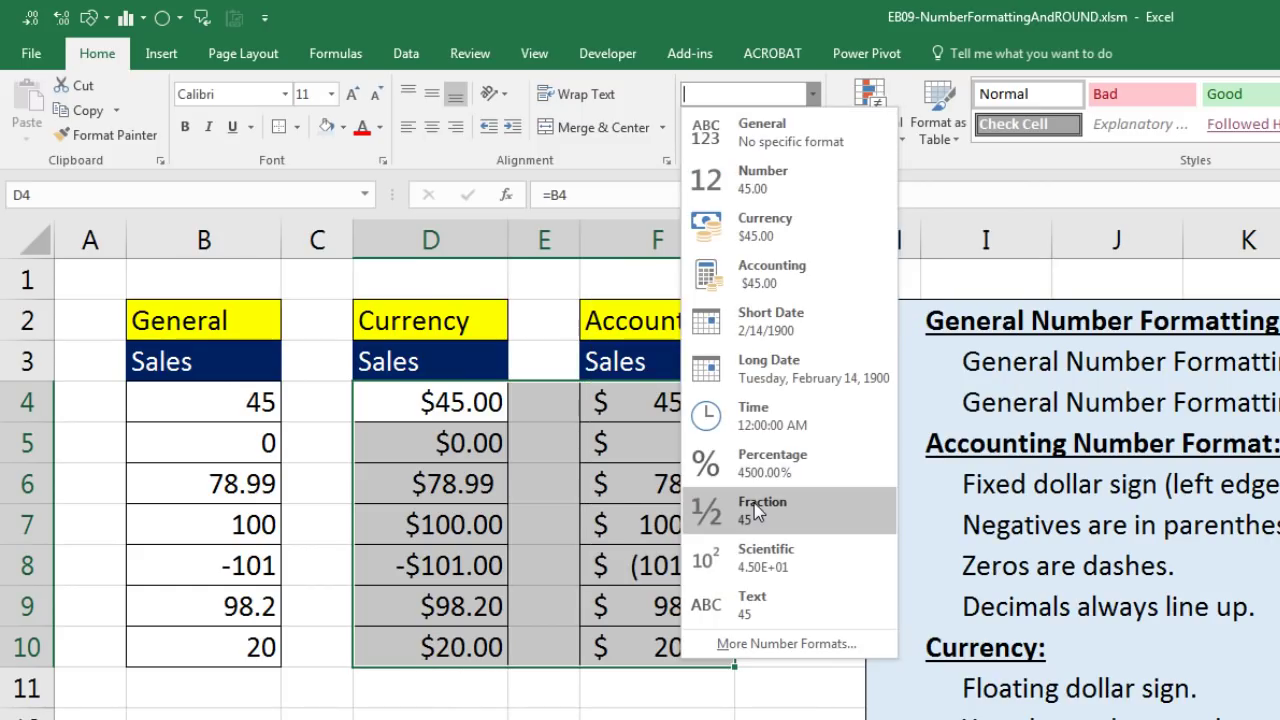
left_click(745, 129)
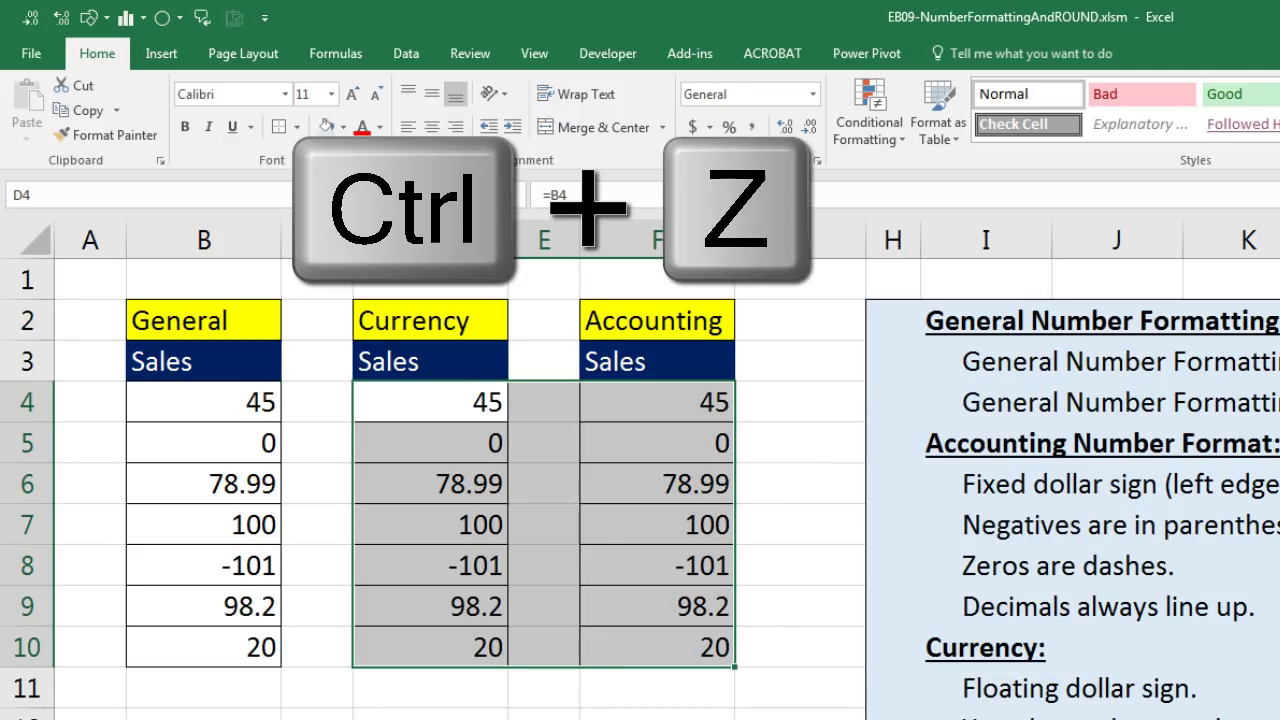
key("ctrl+z")
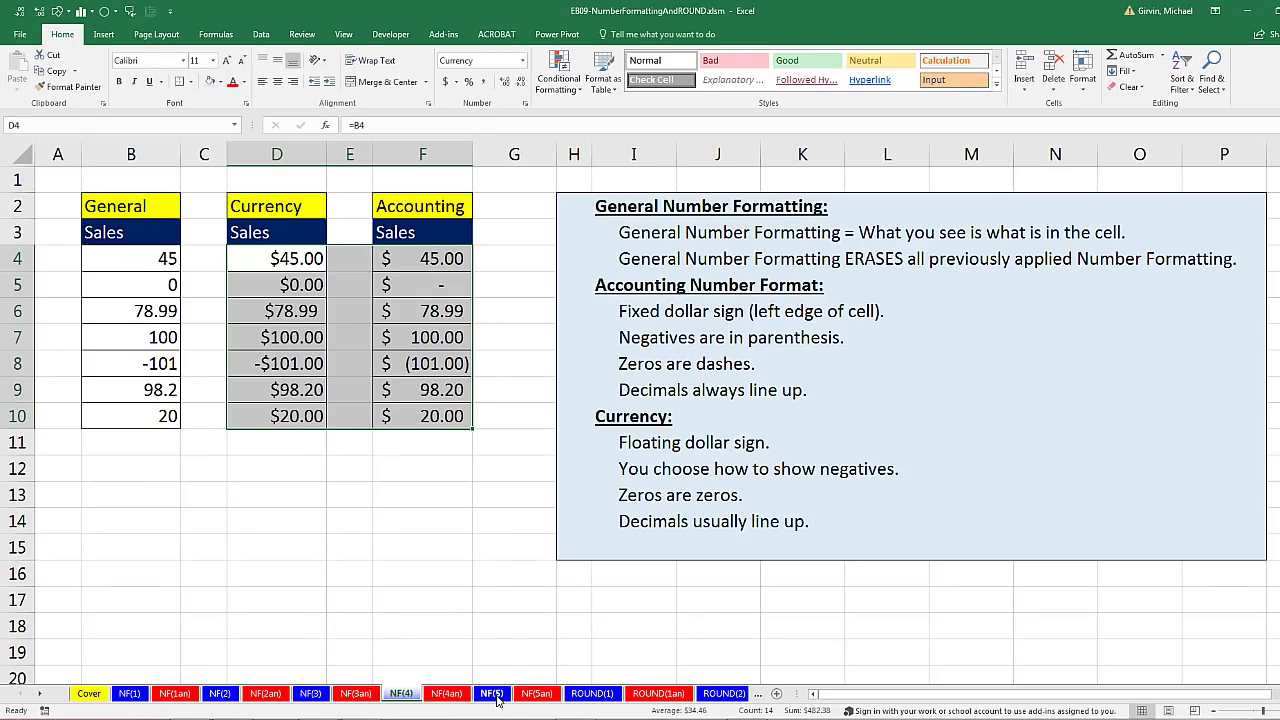
Step: Open the NF(5) sheet and compare the tax rates in B1 and B2 with their number formats
left_click(491, 694)
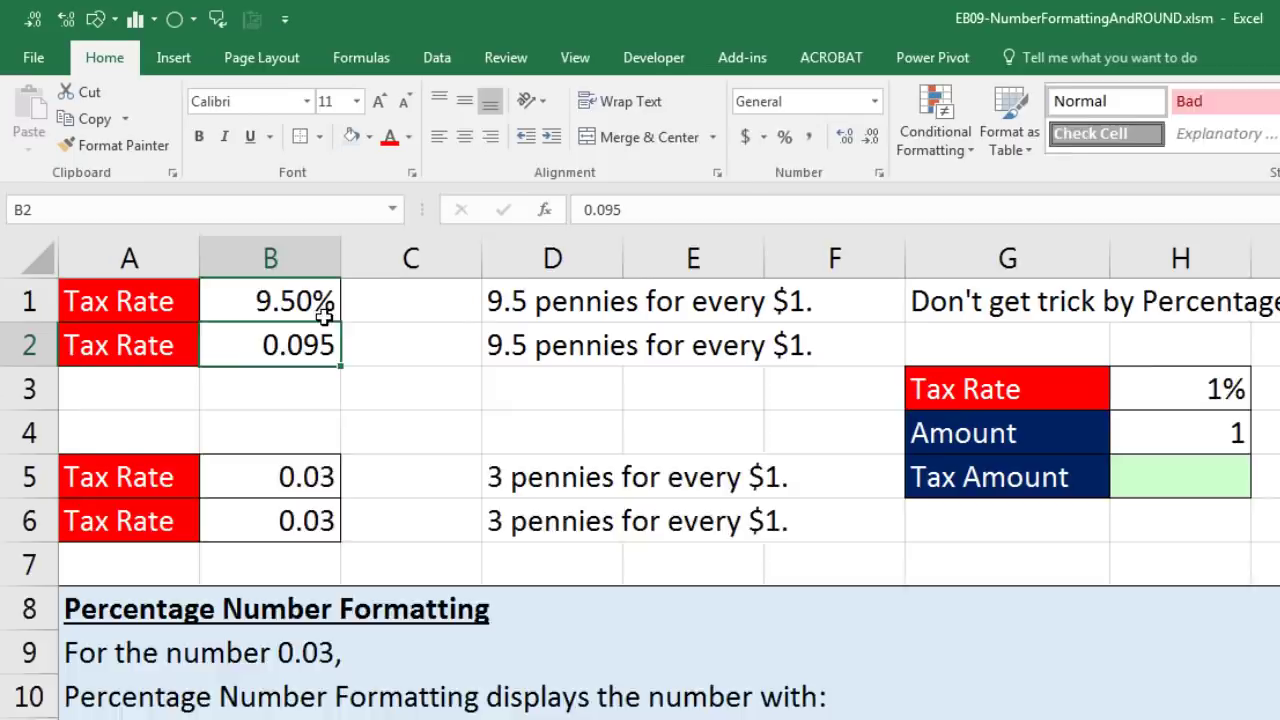
left_click(230, 219)
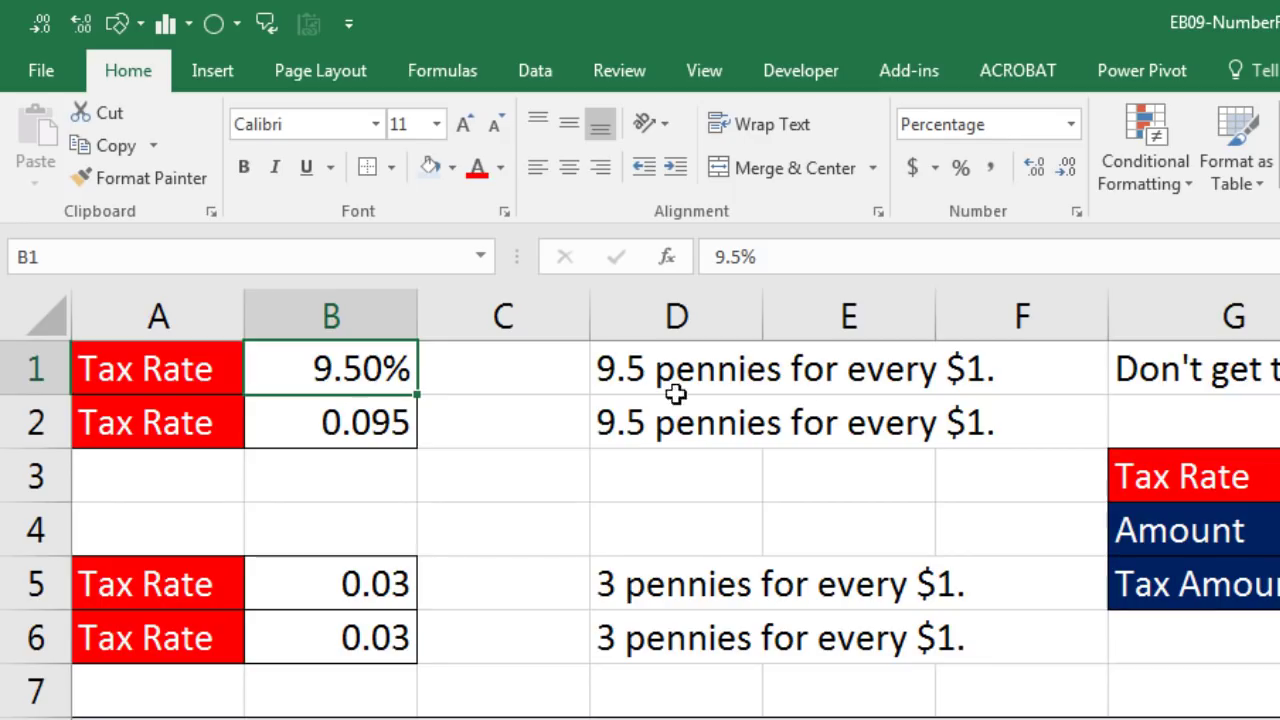
left_click(372, 428)
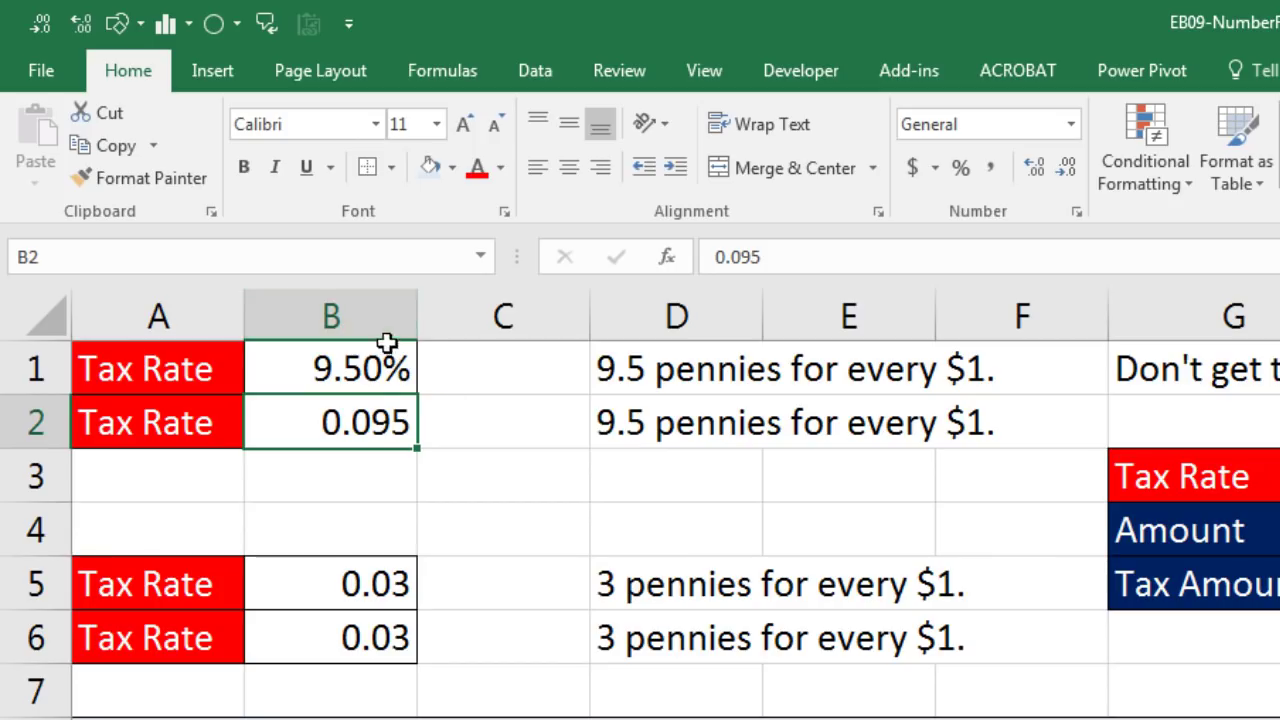
Step: Enter the formula =9.5/100 in cell B3 below the tax rates
left_click(386, 480)
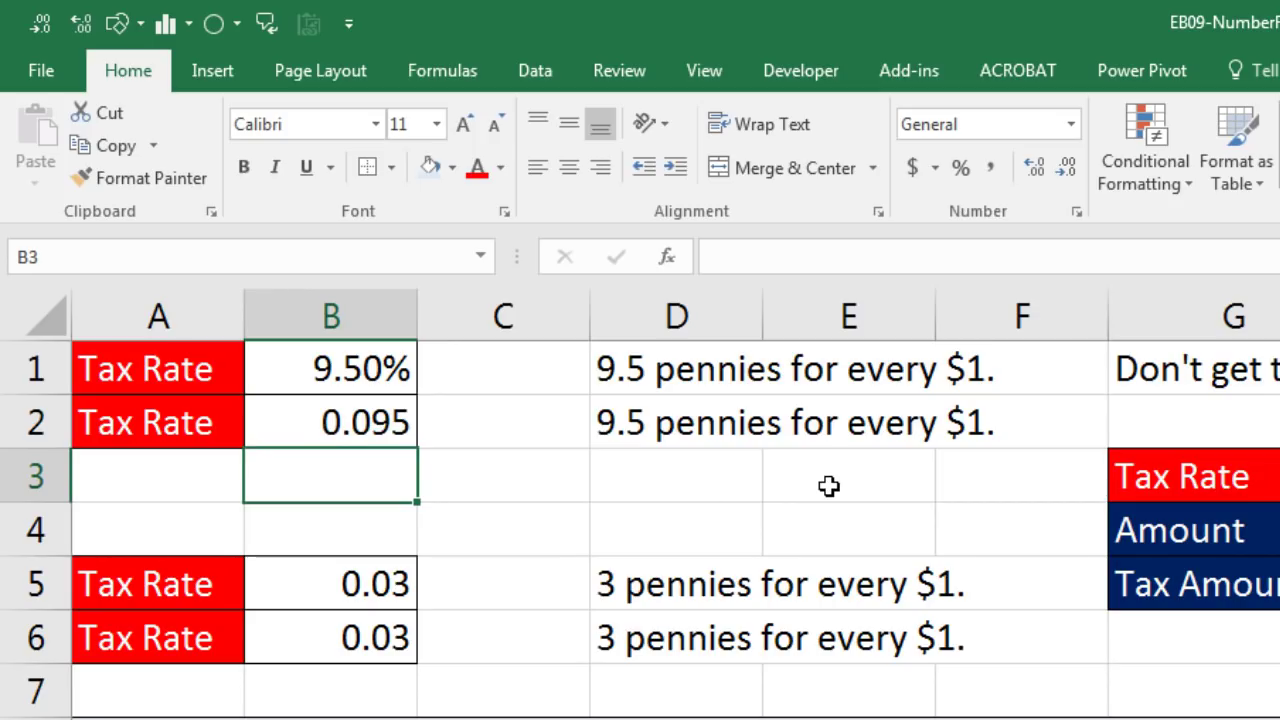
type("=")
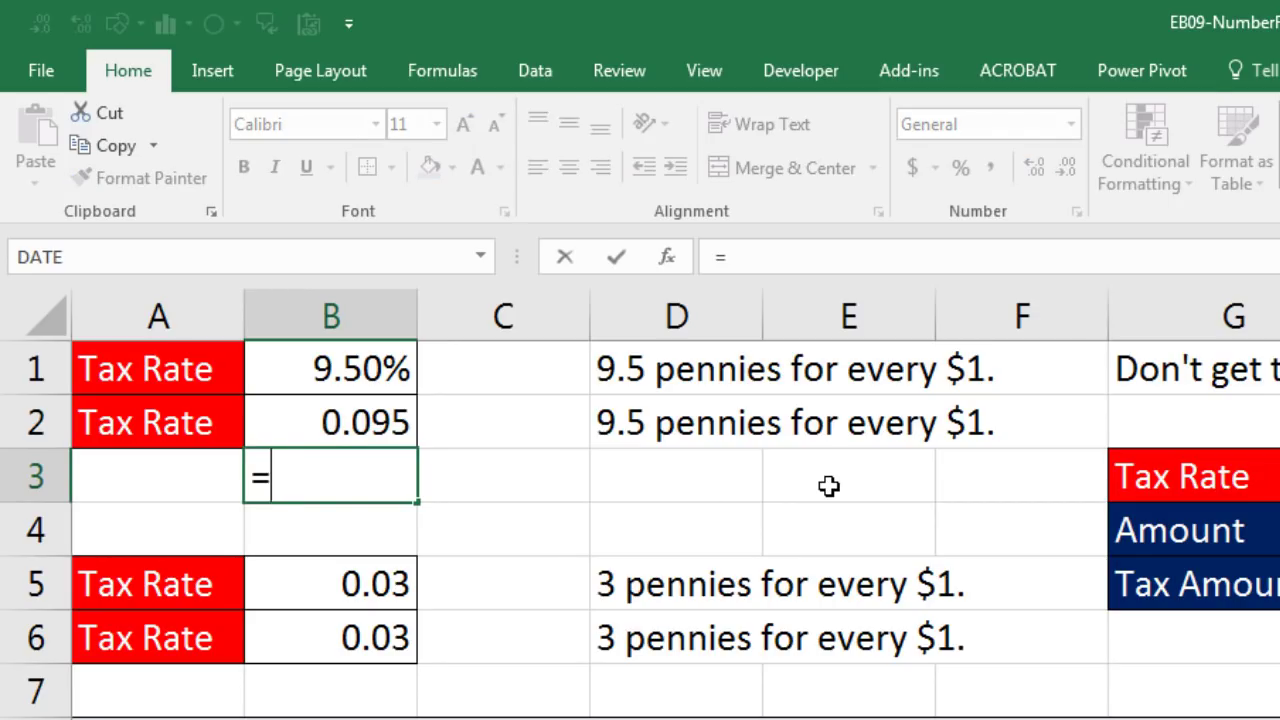
type("9.5/100")
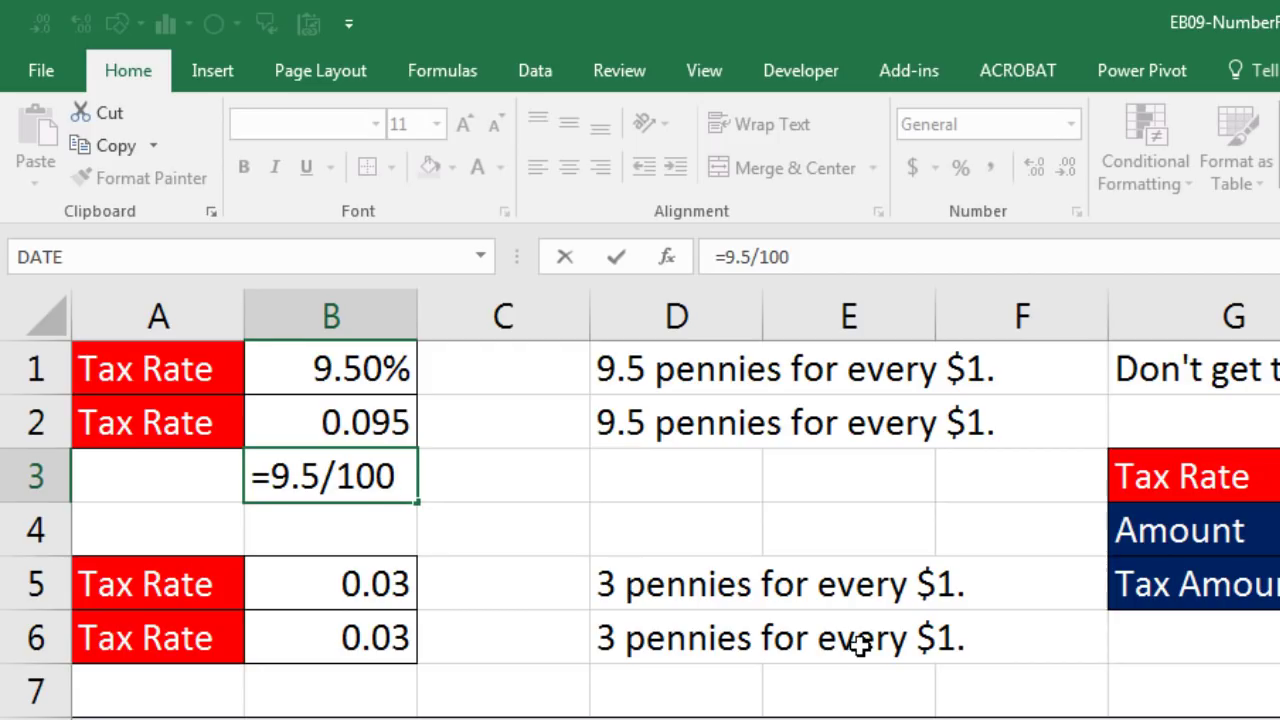
key("ctrl+Return")
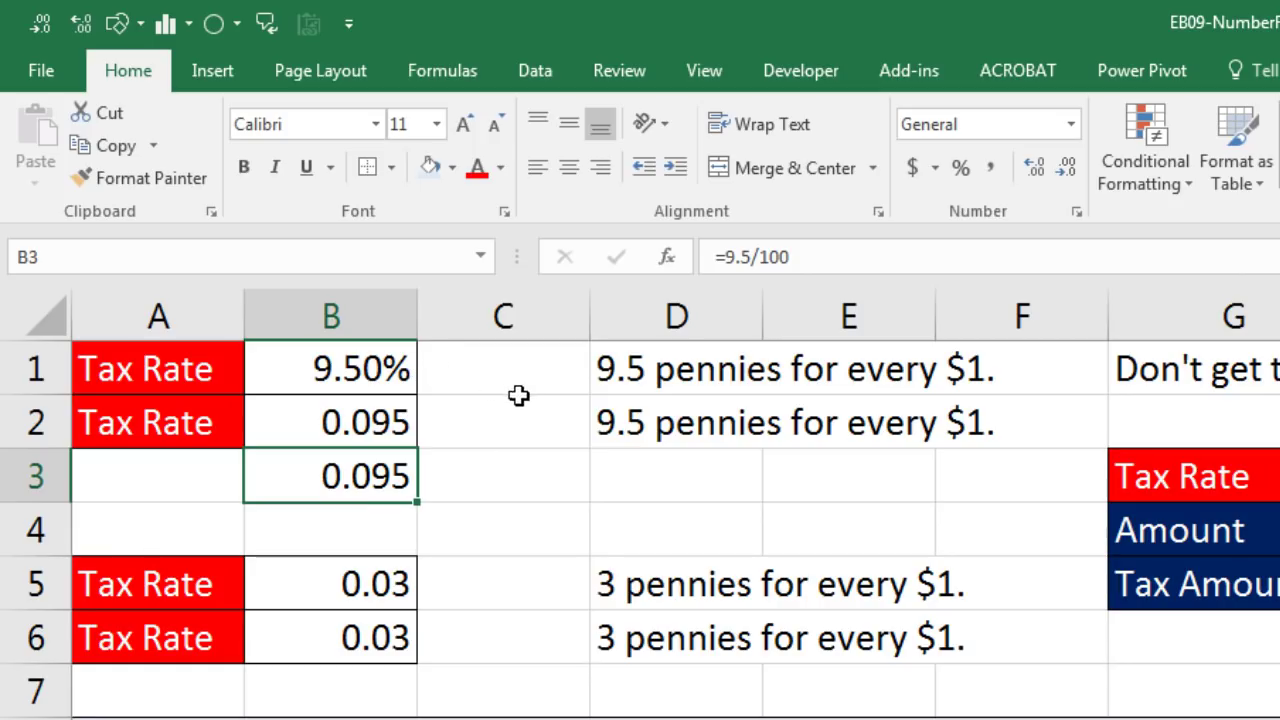
Step: Format the tax rates in B2:B3 as Percentage with two decimal places
left_click(348, 422)
left_click_drag(348, 422, 354, 474)
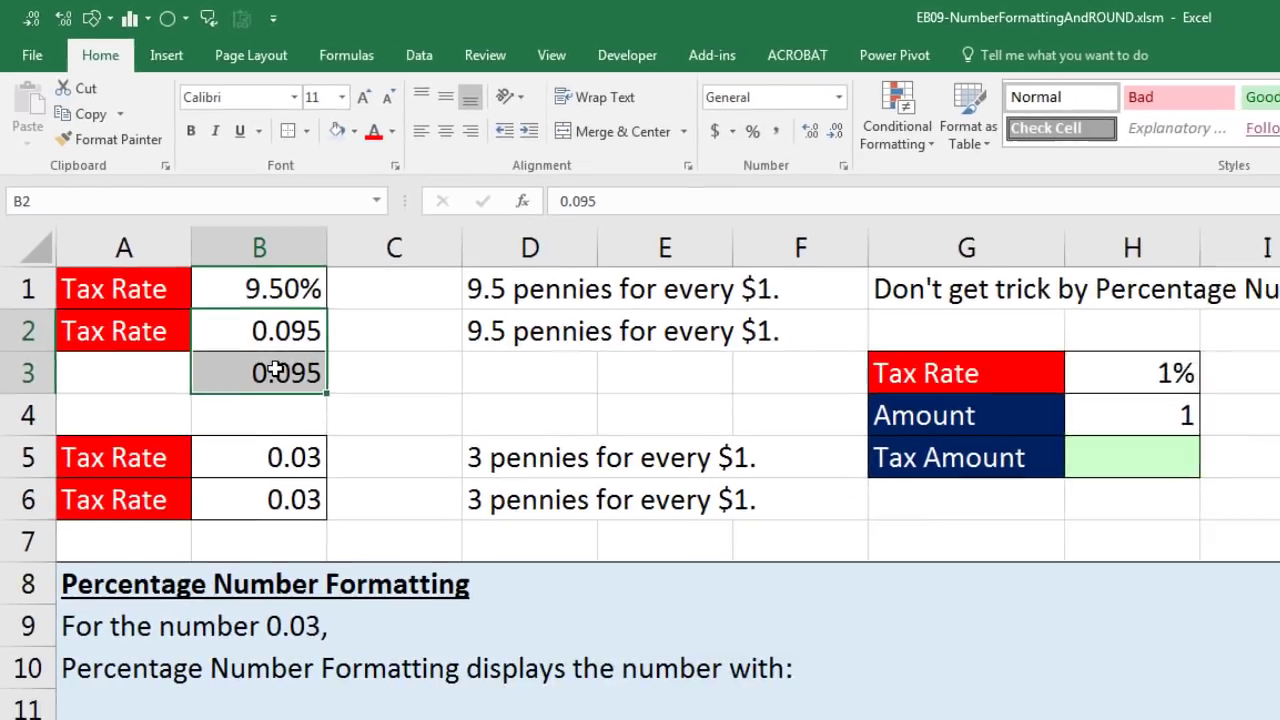
key("ctrl+1")
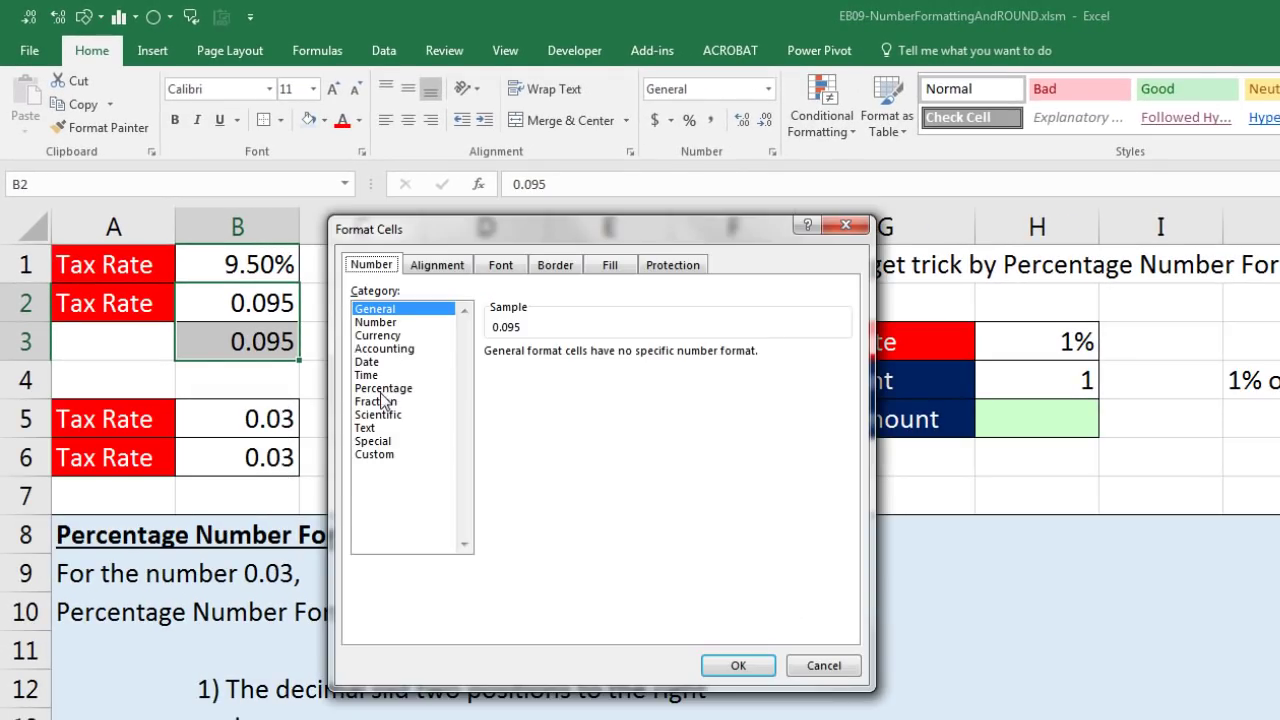
left_click(383, 389)
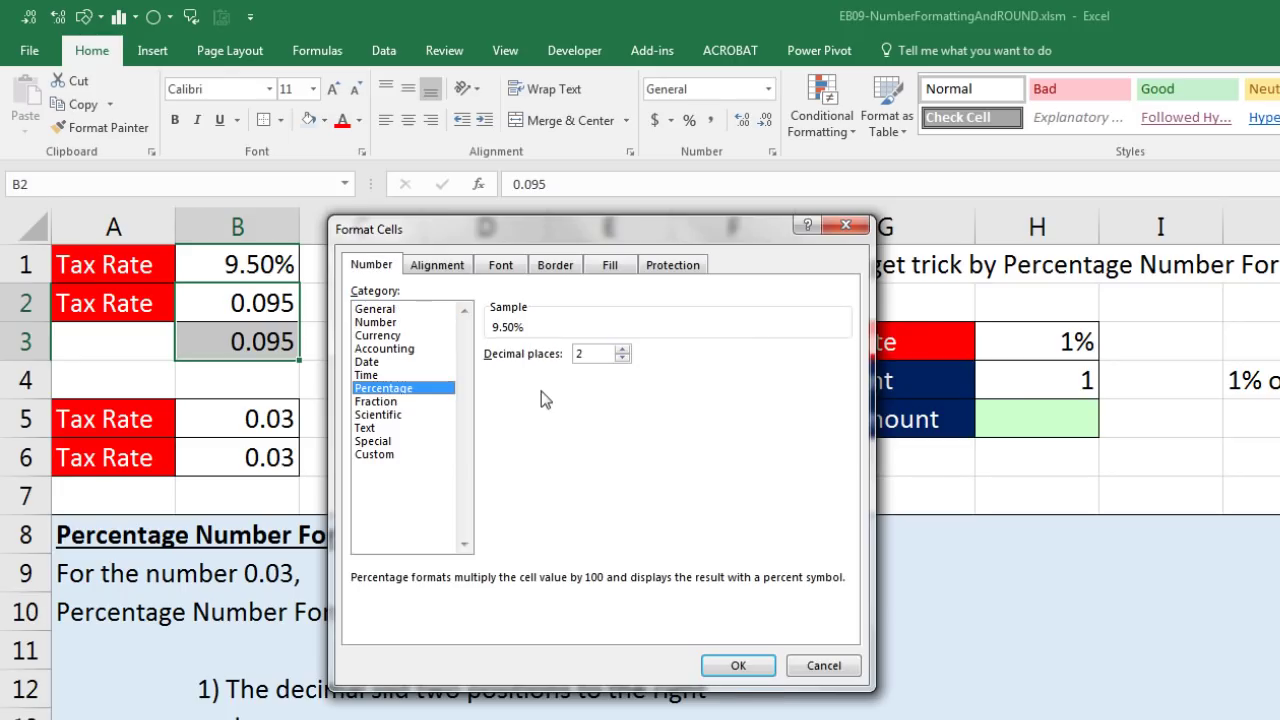
left_click(738, 667)
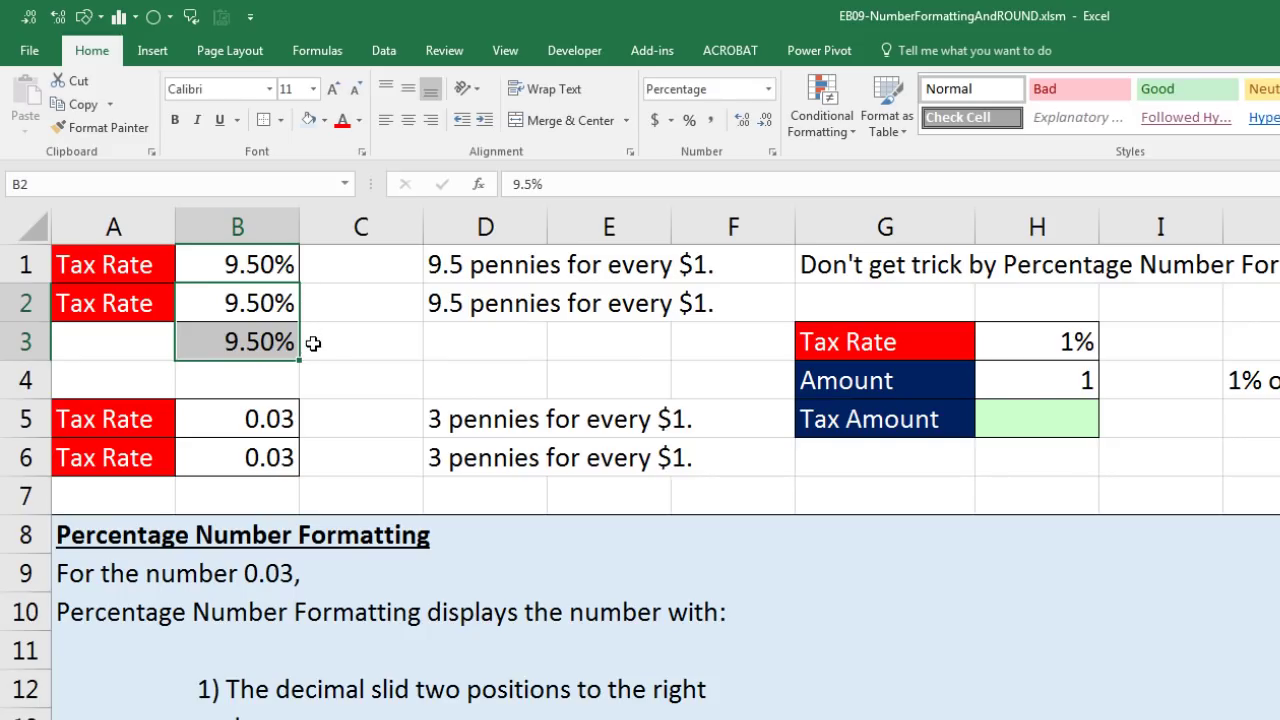
Step: Apply the General format to the tax rates in B1:B3 to see their decimal values, and undo it
left_click(283, 312)
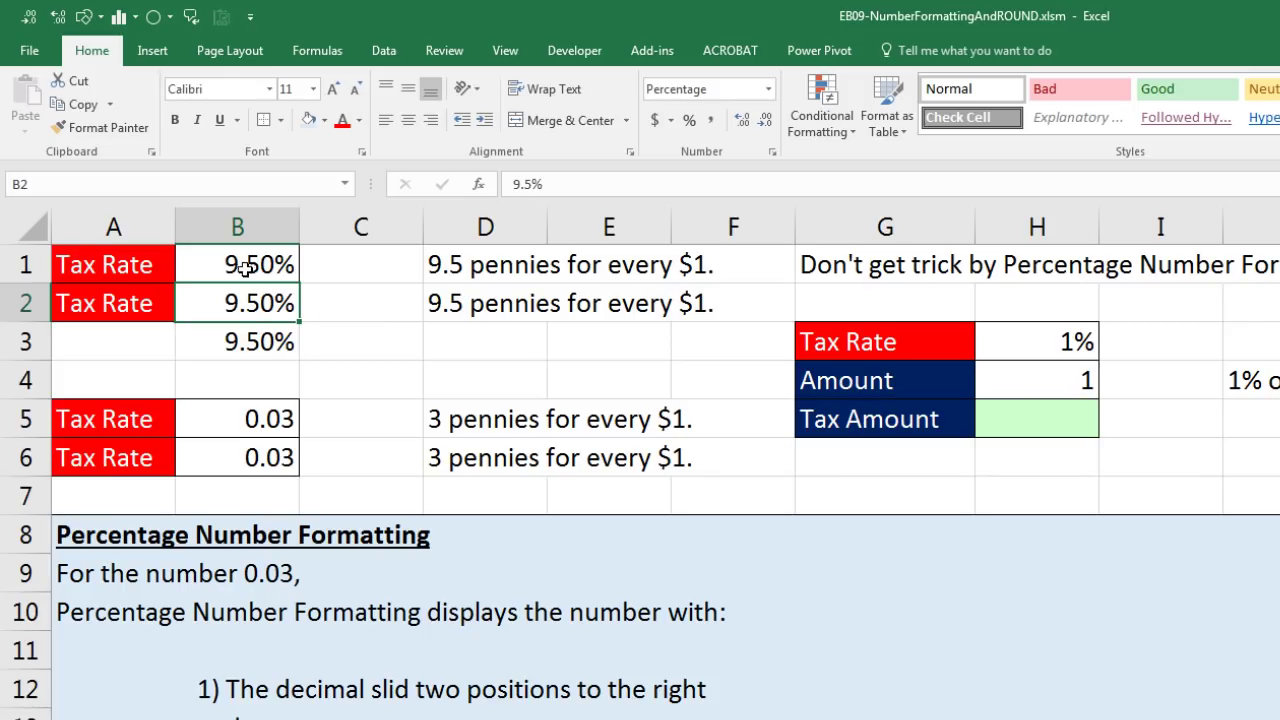
left_click_drag(241, 264, 252, 344)
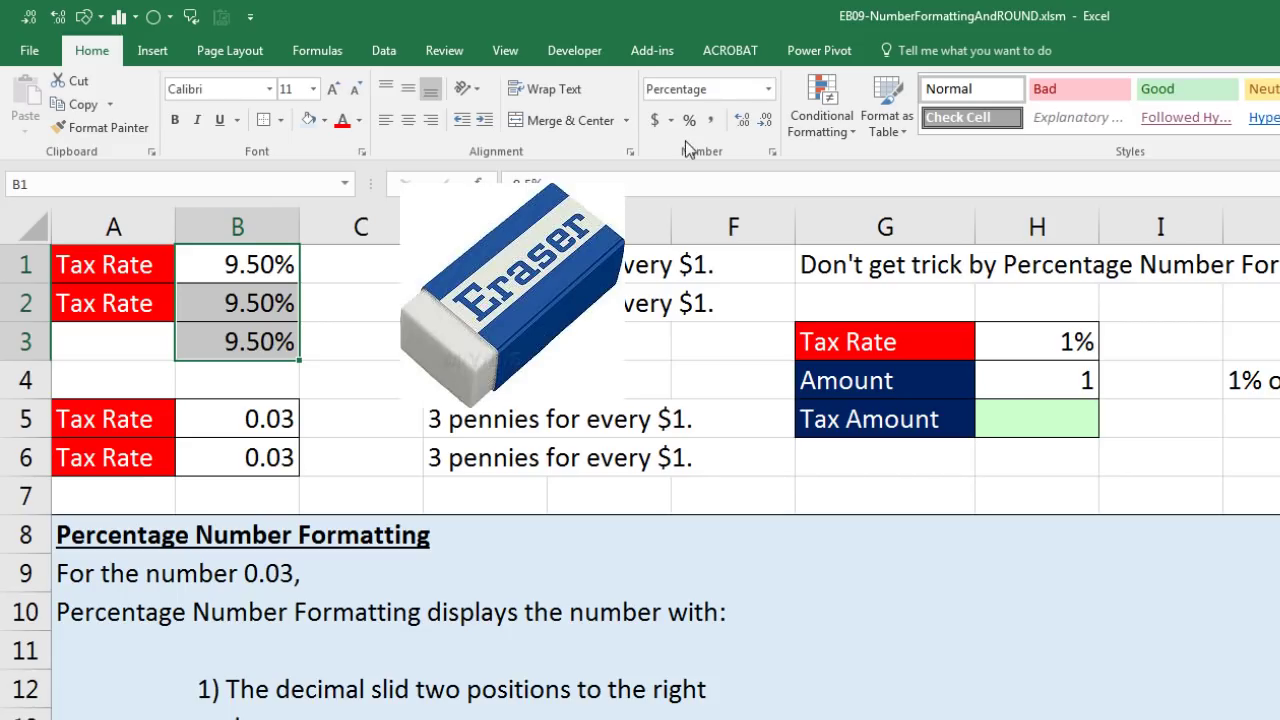
left_click(768, 89)
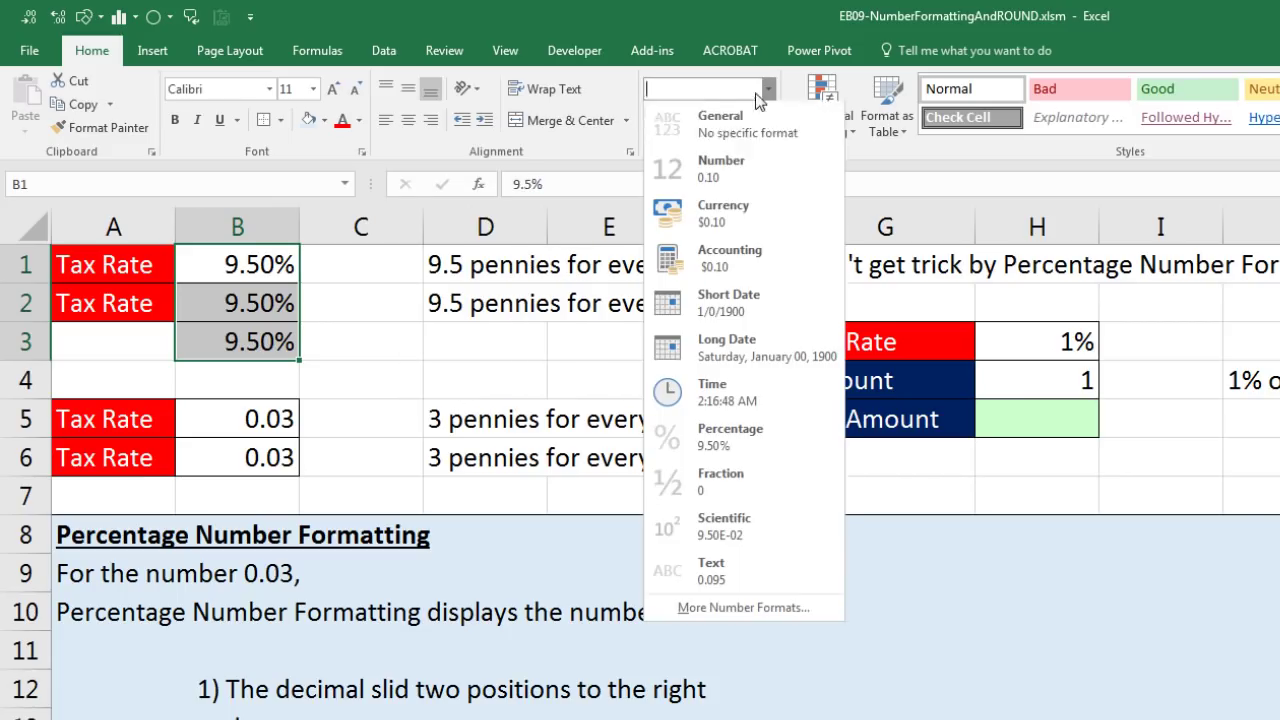
left_click(681, 129)
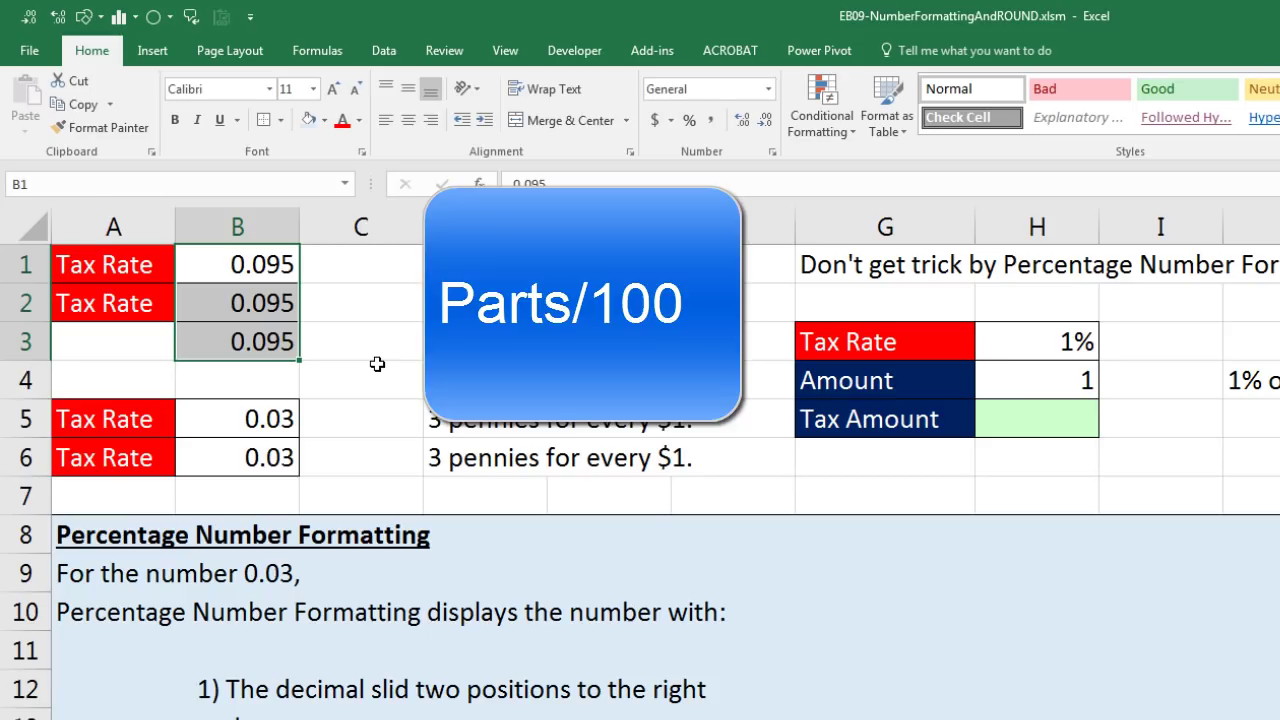
key("ctrl+z")
key("ctrl+z")
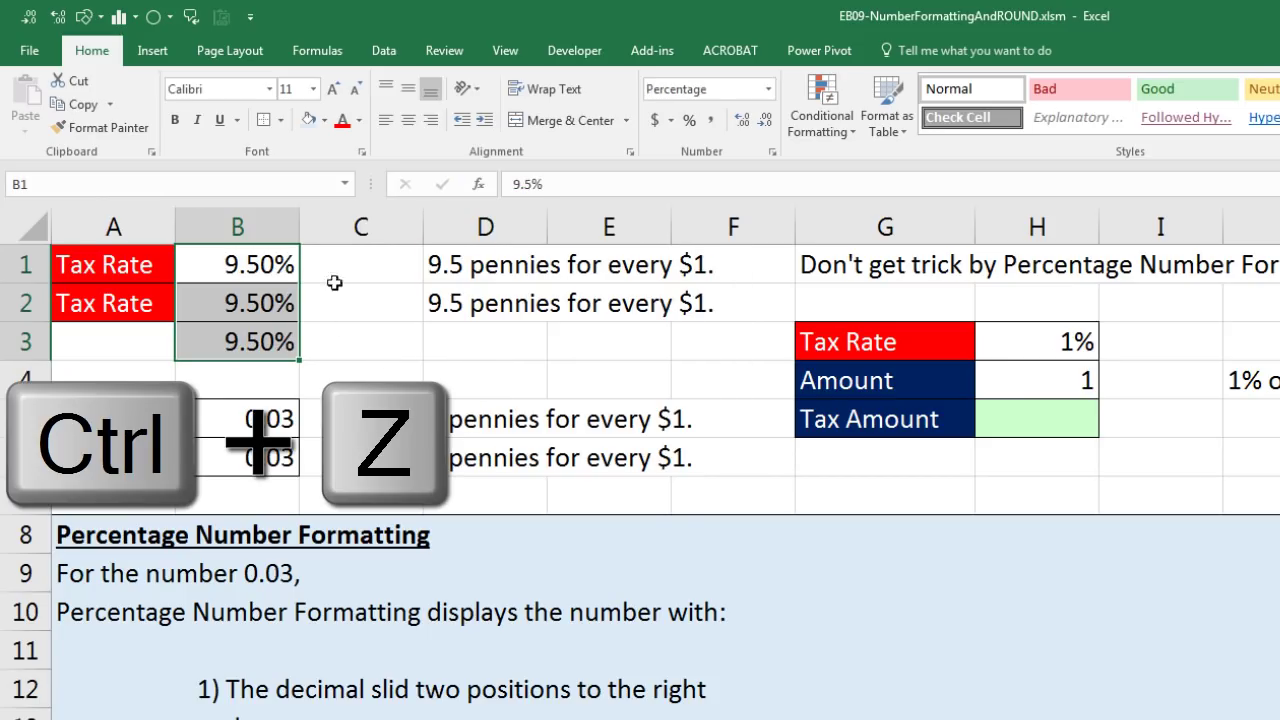
Step: Format the tax rate in B5 as Percentage
left_click(270, 418)
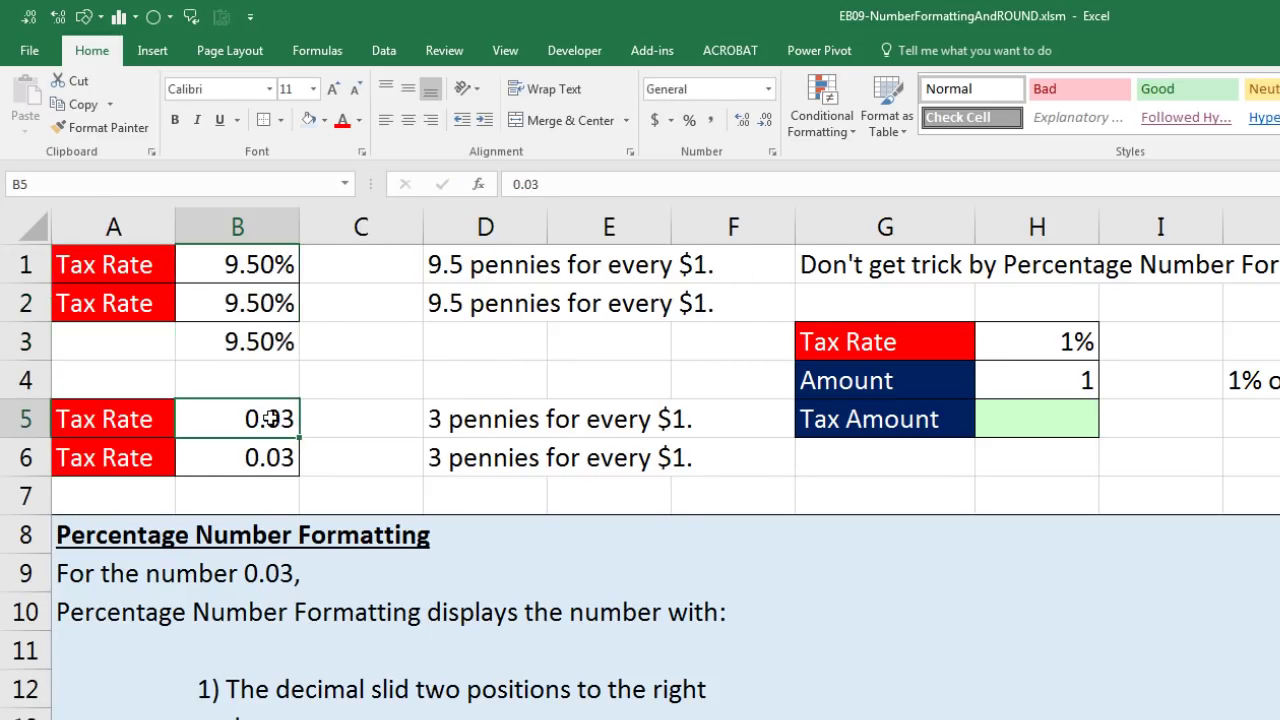
left_click(768, 92)
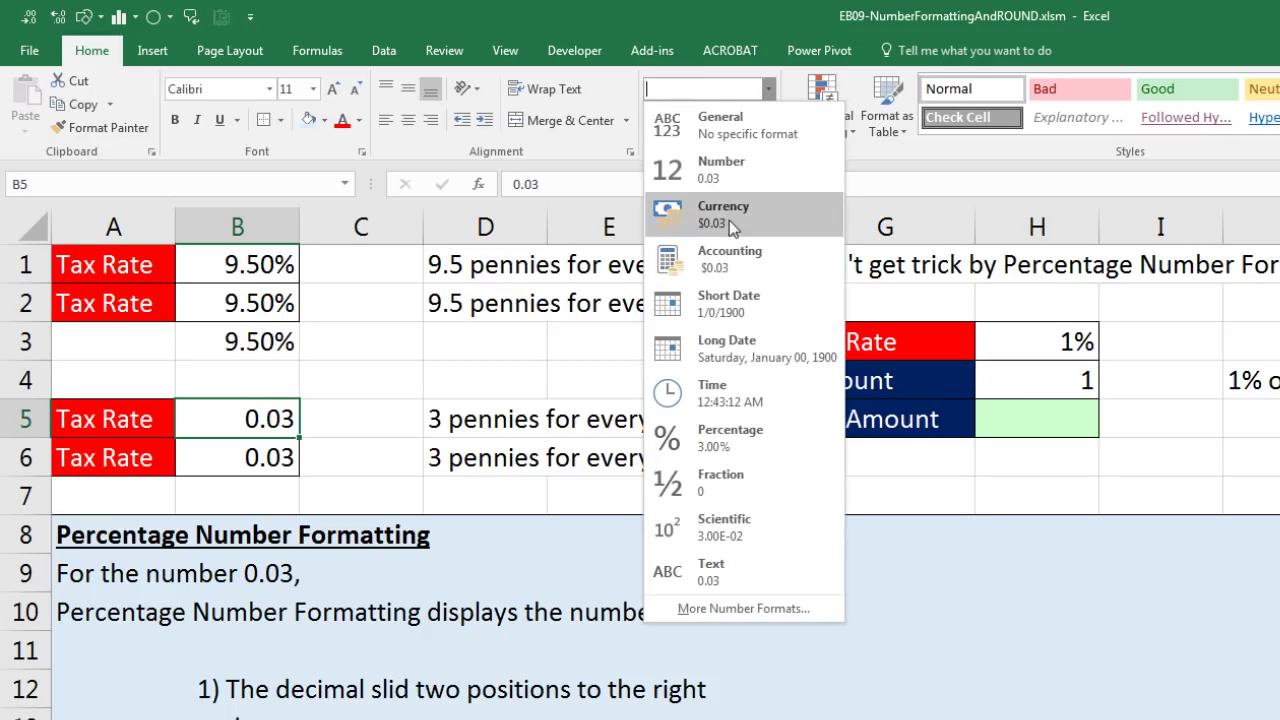
left_click(738, 450)
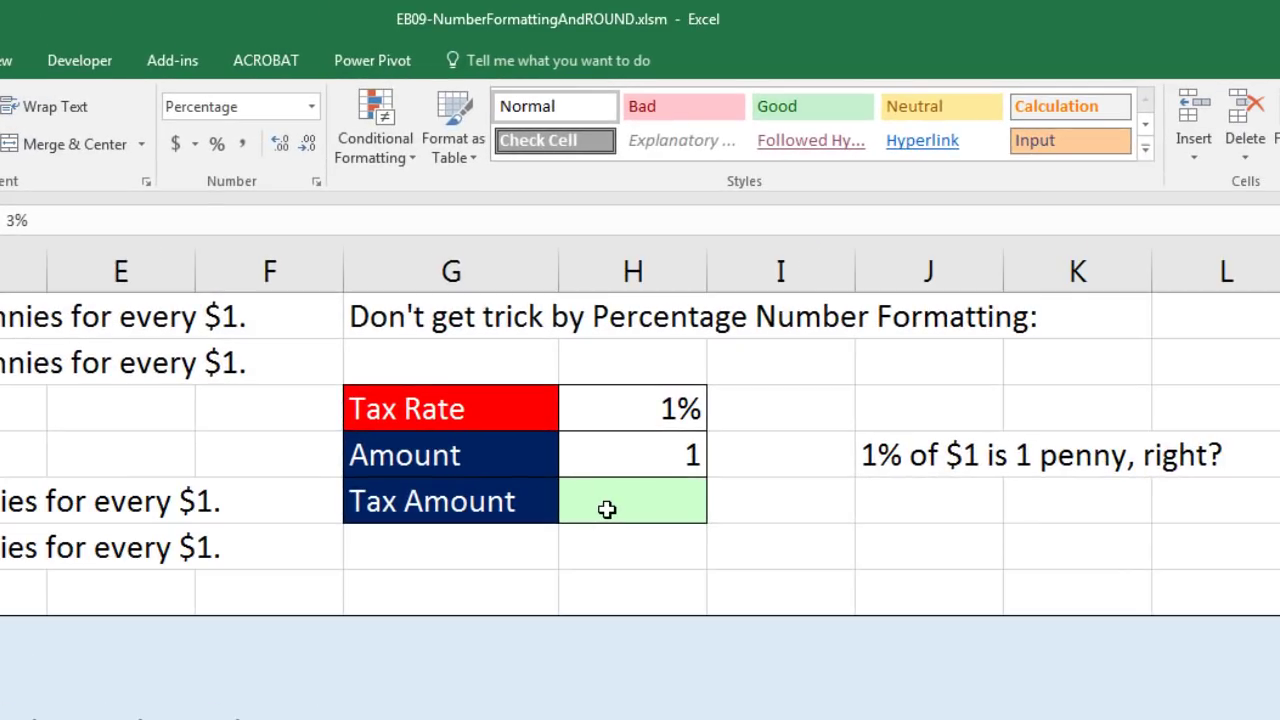
Step: Calculate the tax amount in H5 by multiplying the amount by the tax rate with =H4*H3
left_click(607, 509)
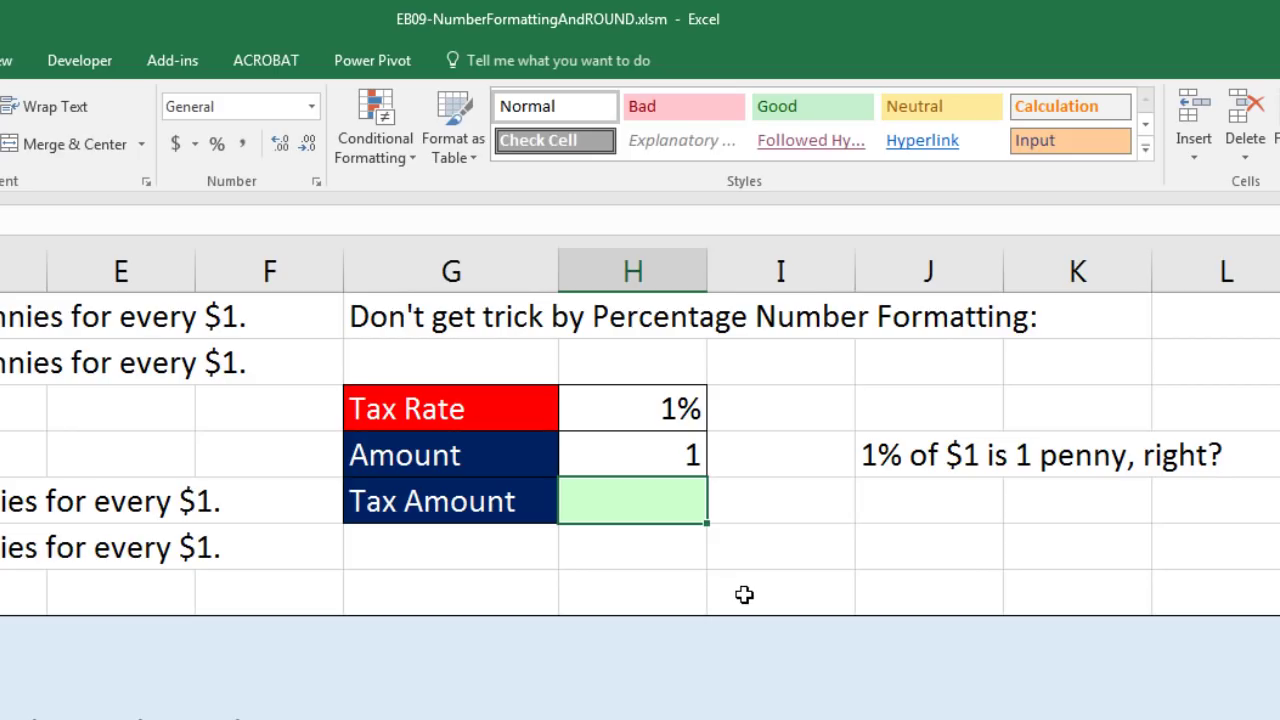
type("=")
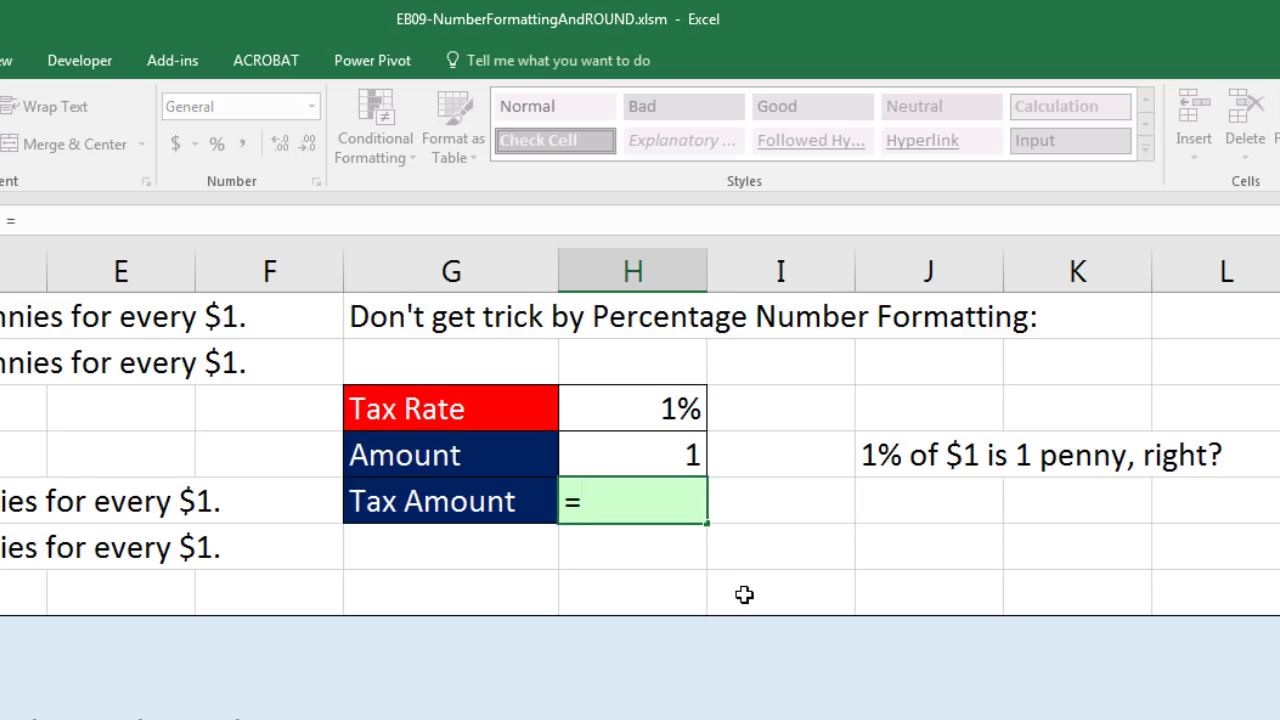
key("Up")
type("*")
key("Up")
key("Up")
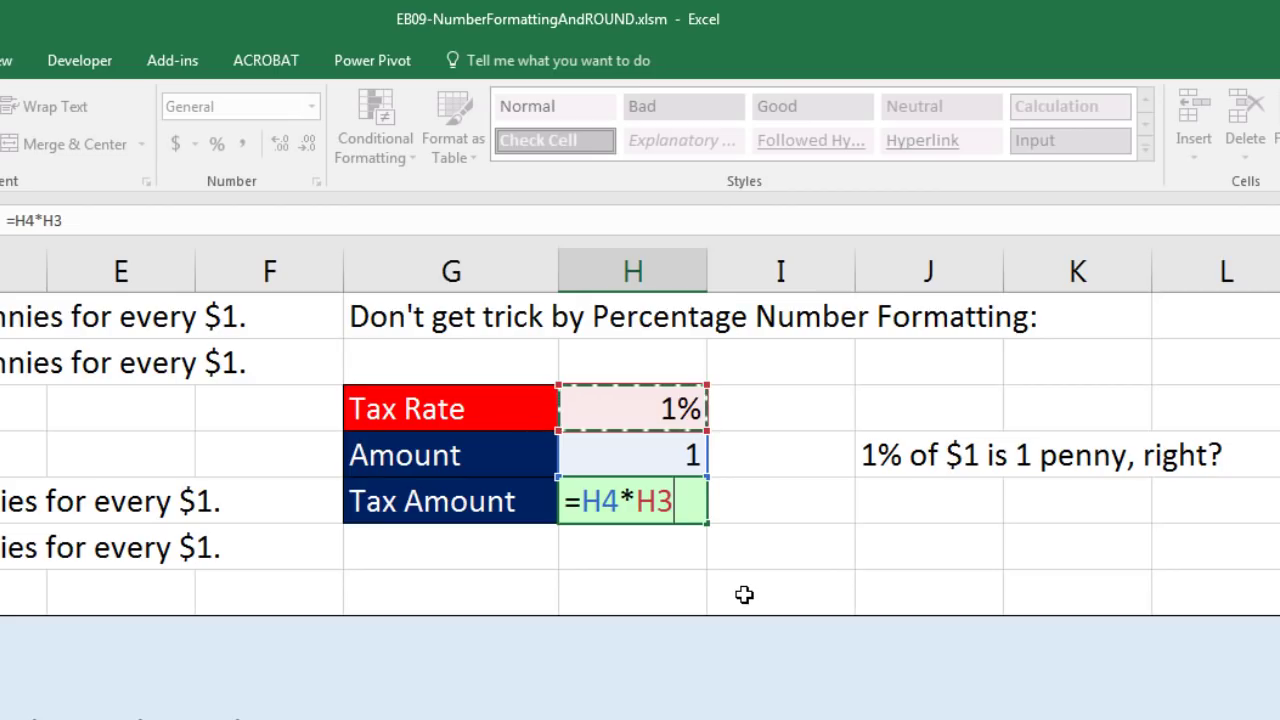
key("ctrl+Return")
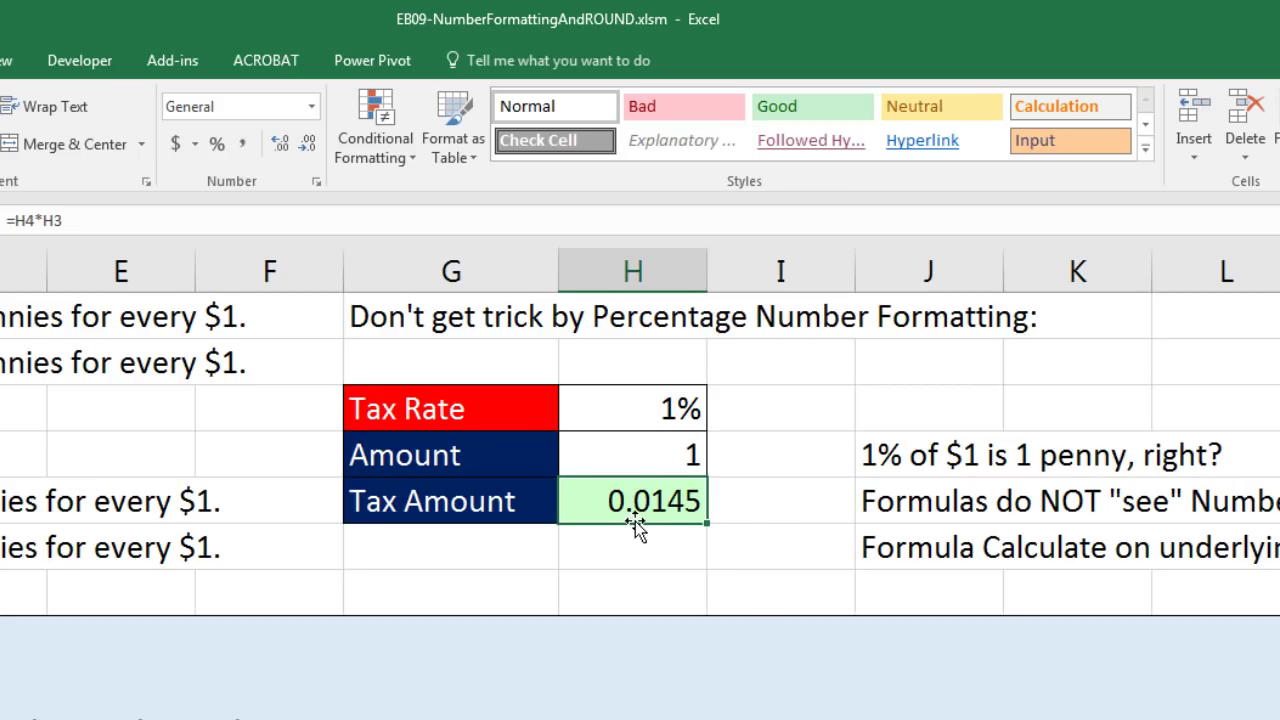
Step: Apply the General format to the tax rate in H3 to see its underlying number, and undo it
left_click(640, 410)
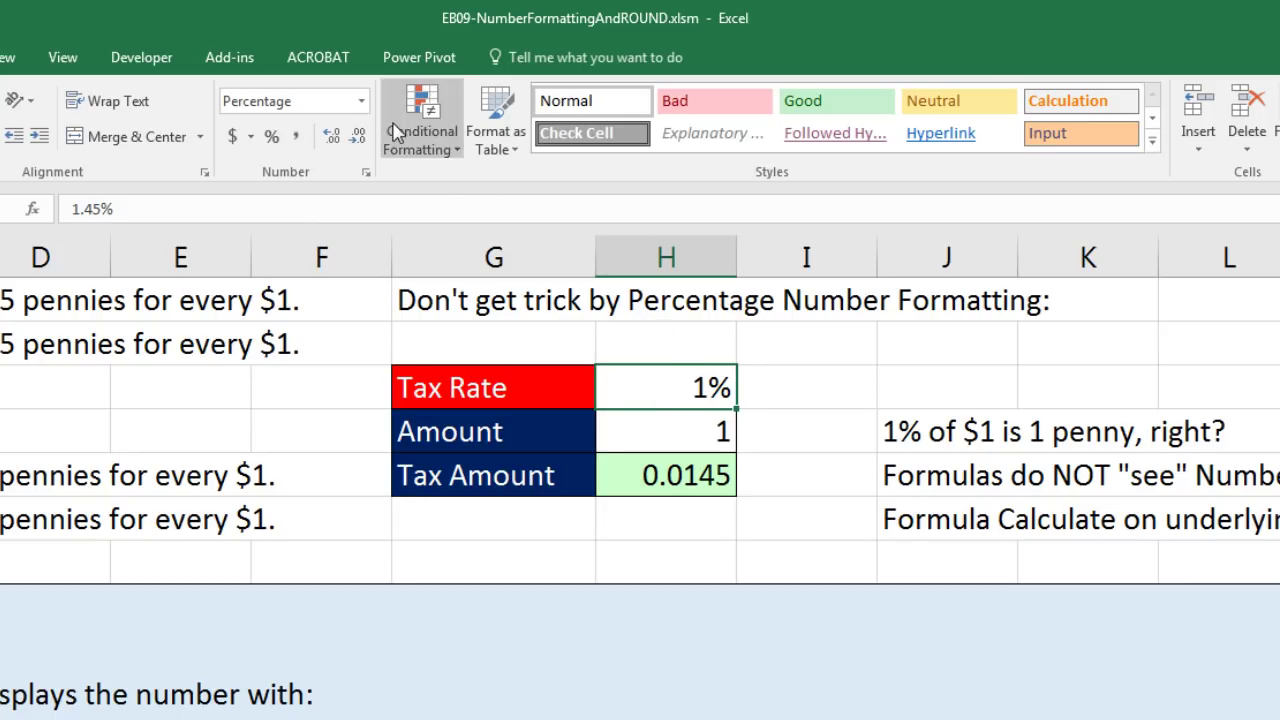
left_click(361, 101)
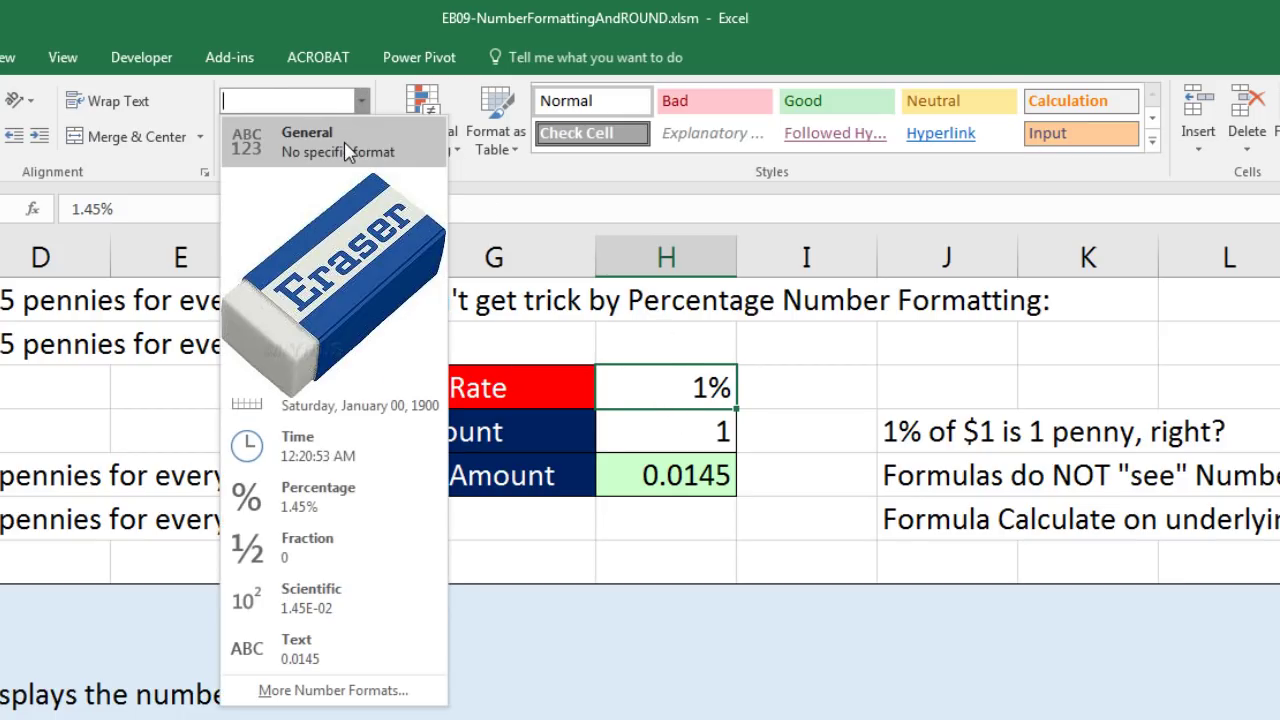
left_click(344, 142)
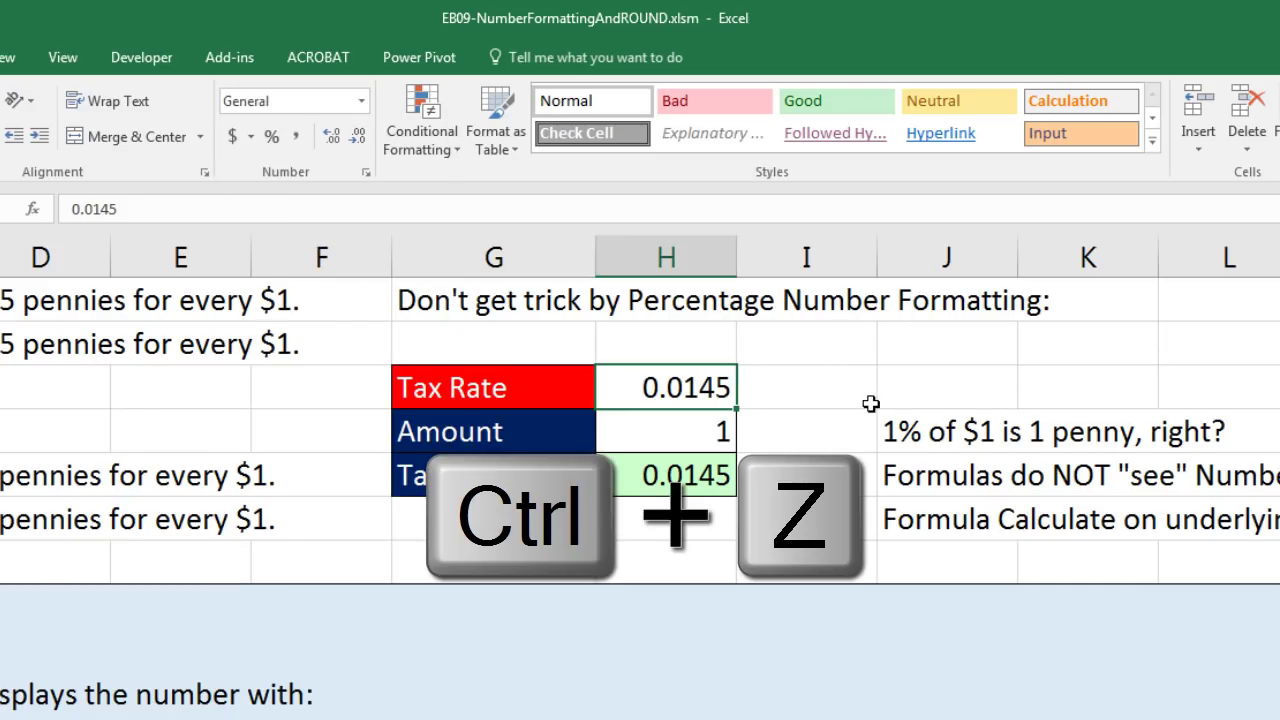
key("ctrl+z")
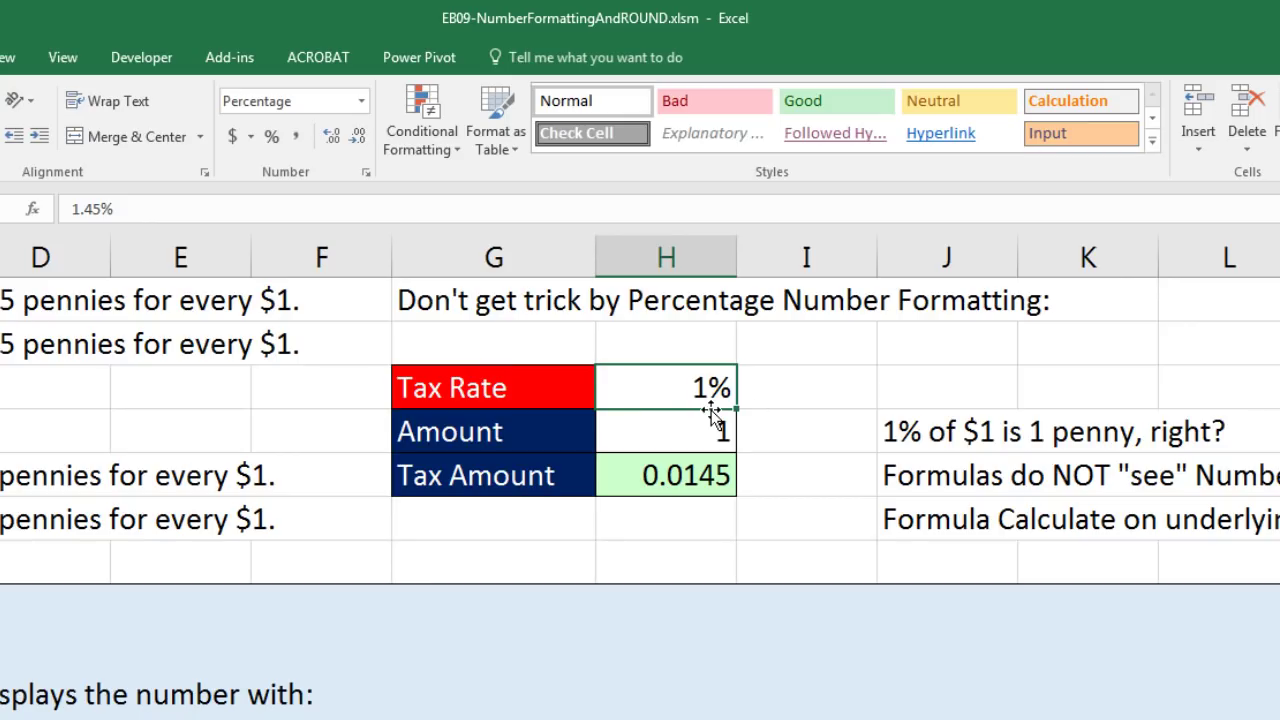
Step: Show the tax rate in H3 with two decimal places, reduce it back to none, and compare it with the formula in H5
left_click(331, 137)
left_click(331, 137)
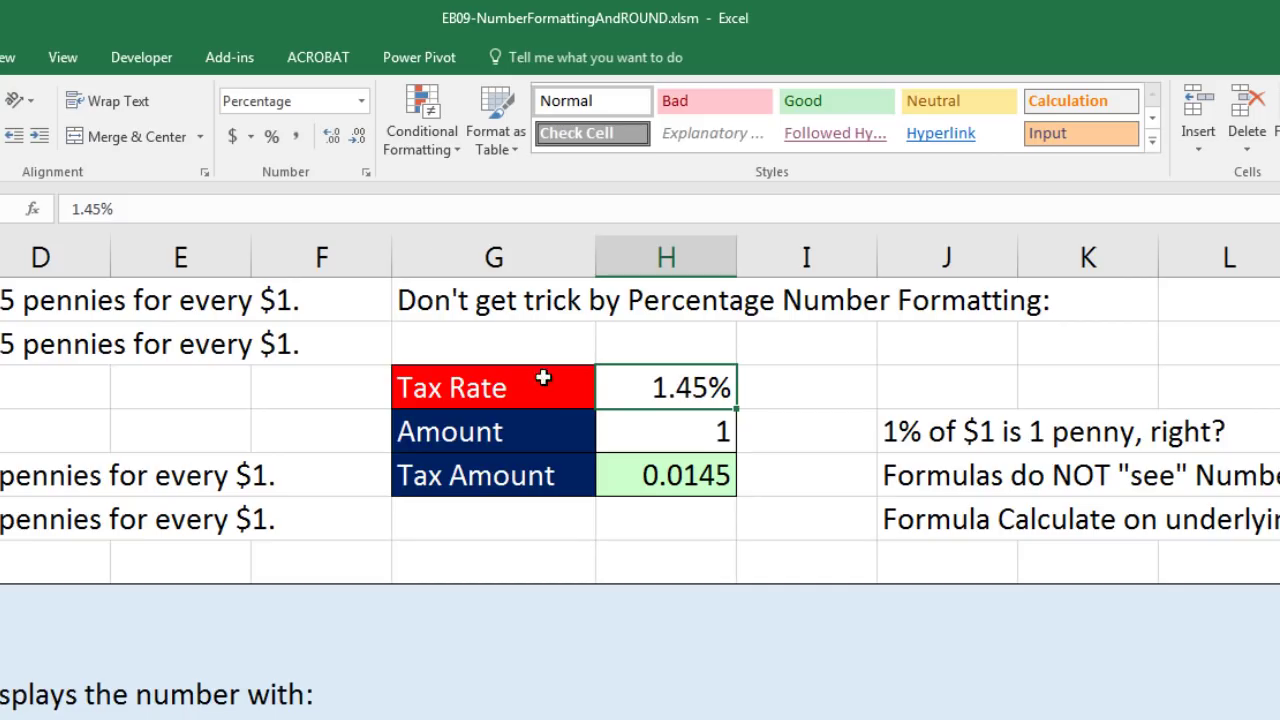
left_click(355, 140)
left_click(355, 140)
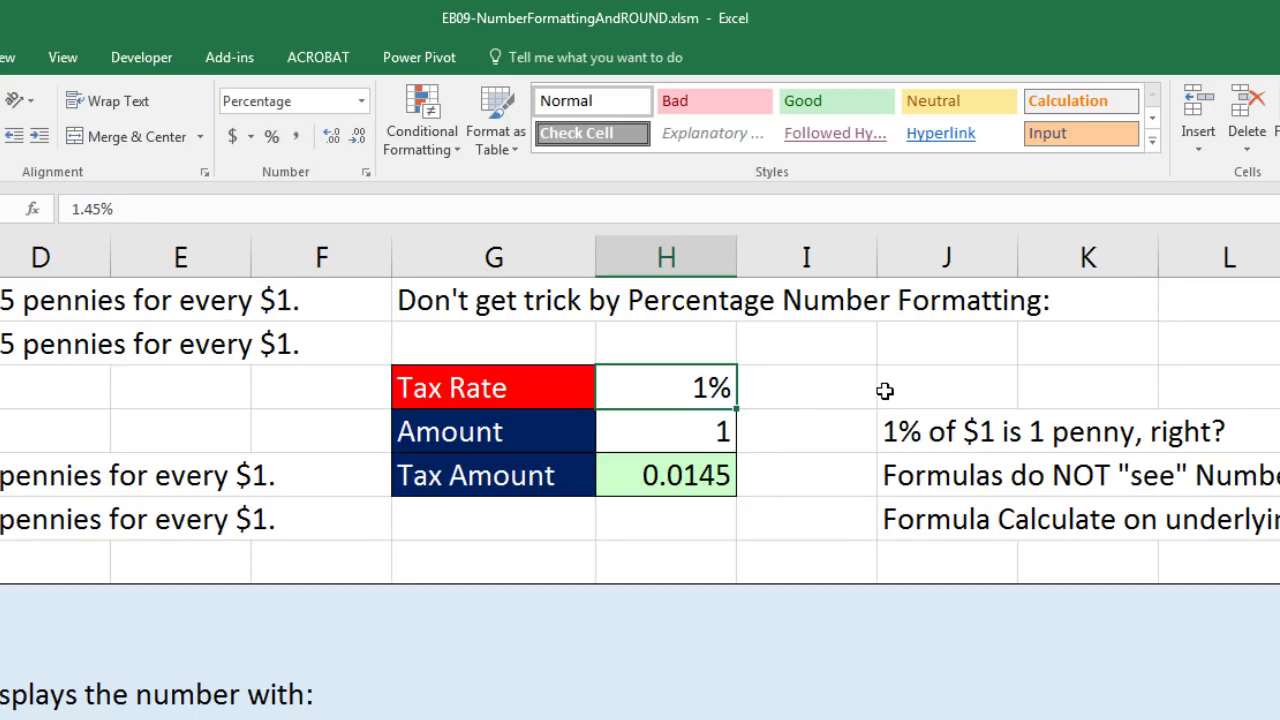
left_click(703, 474)
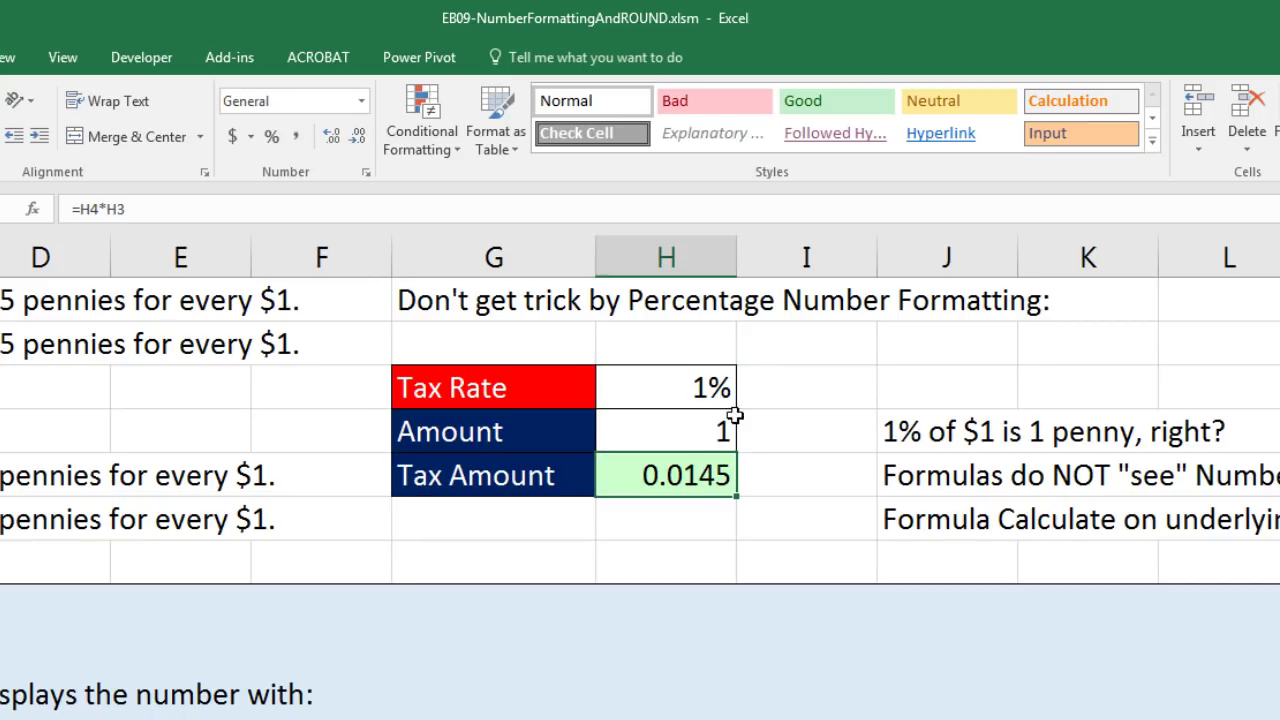
left_click(714, 394)
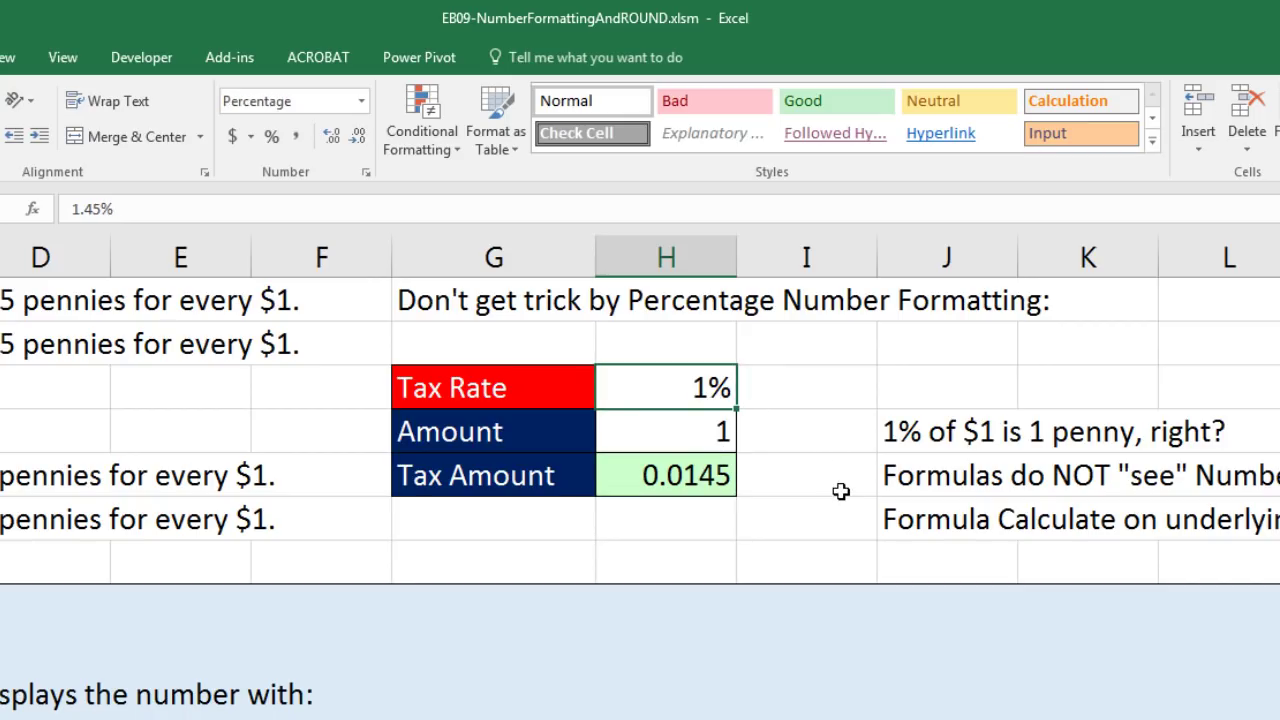
Step: Show the tax rate in H3 with two decimal places and enter .0145 in H6
left_click(333, 146)
left_click(333, 146)
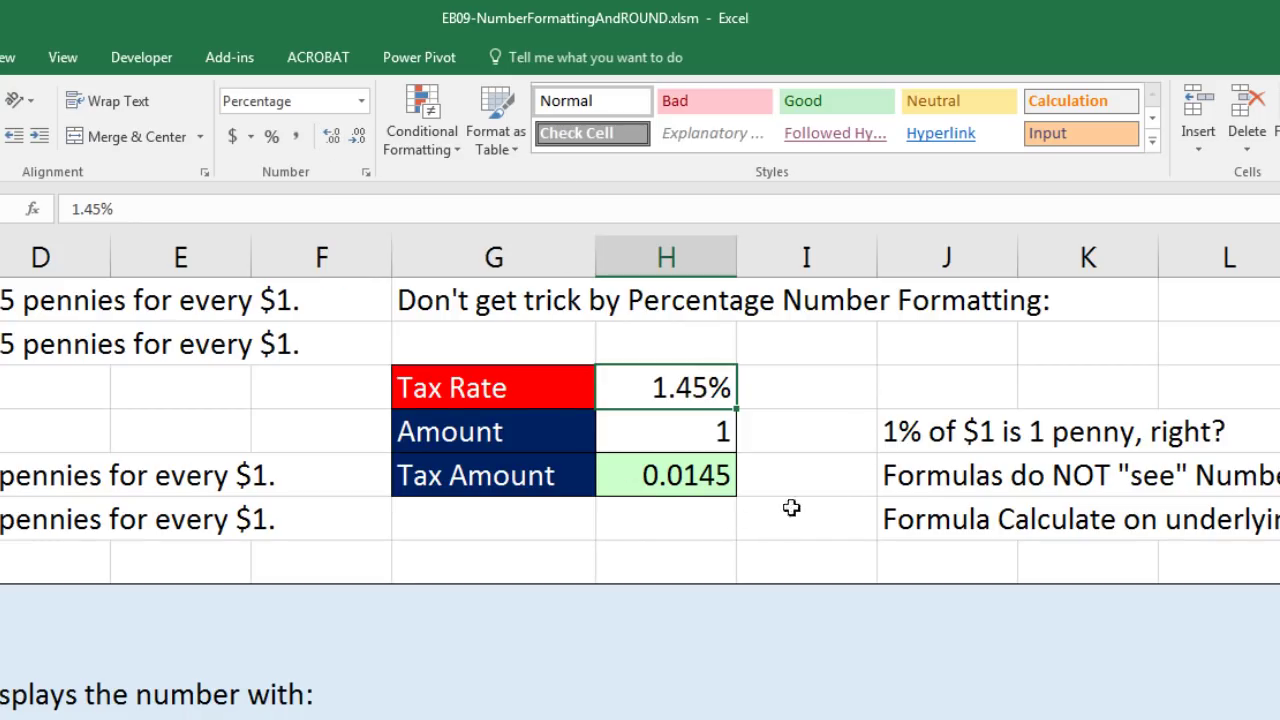
left_click(653, 522)
type(".")
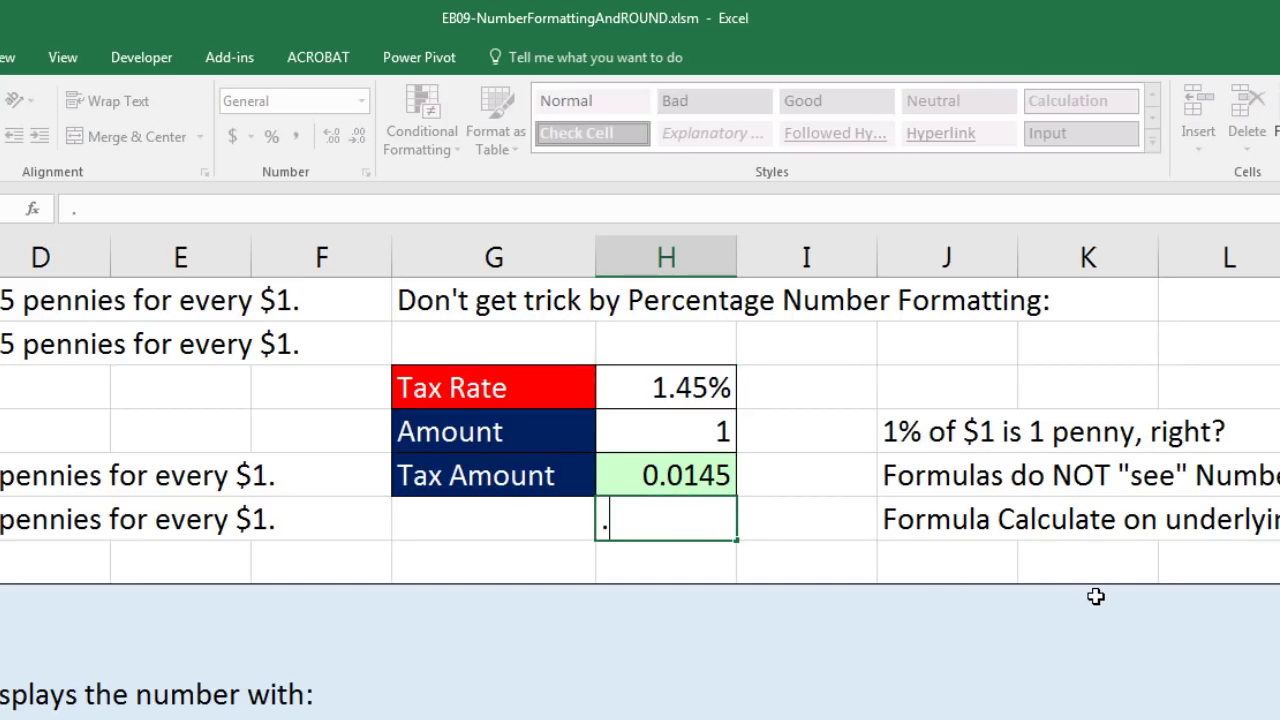
type("0145")
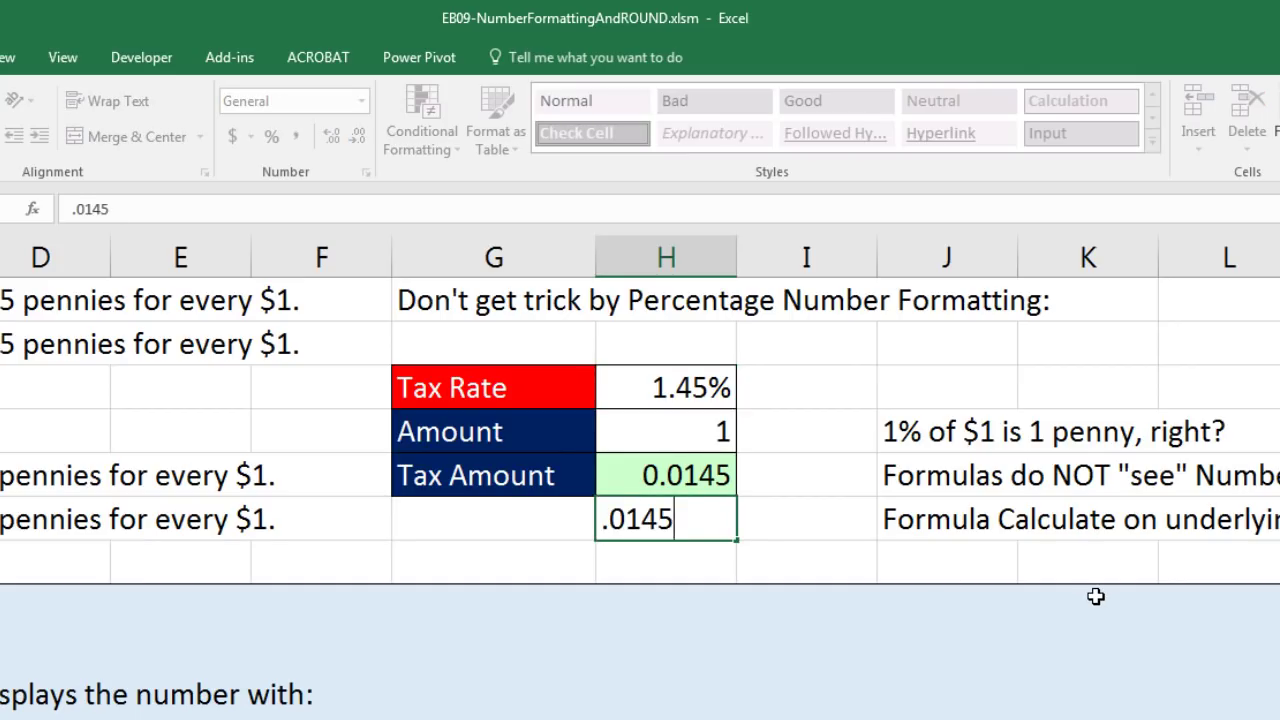
key("ctrl+Return")
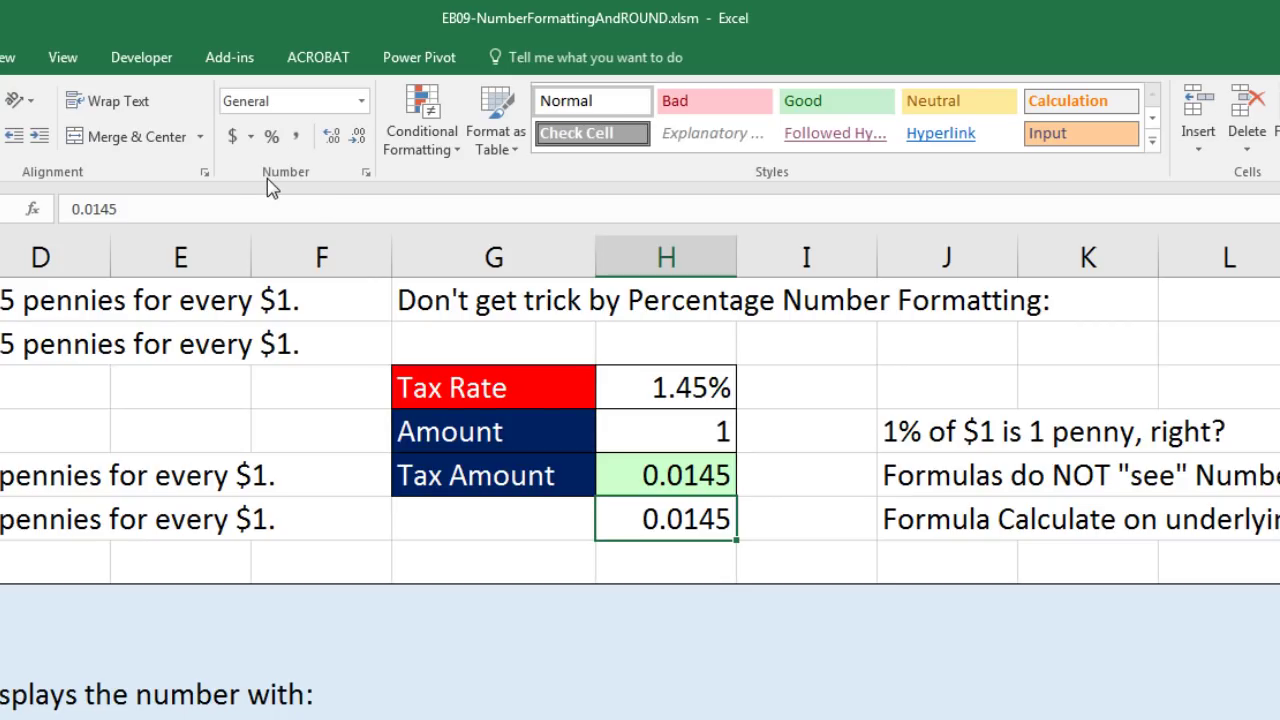
Step: Format the number in H6 as Percentage with two decimal places
left_click(272, 137)
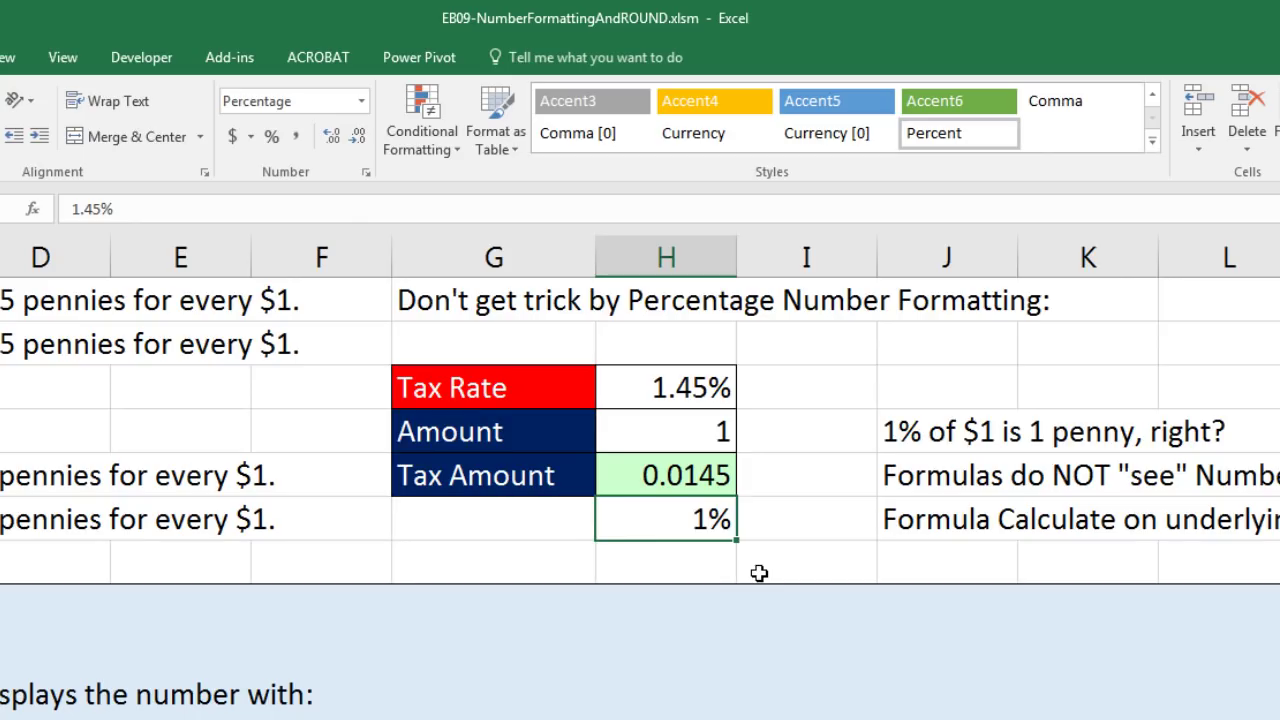
left_click(331, 137)
left_click(331, 137)
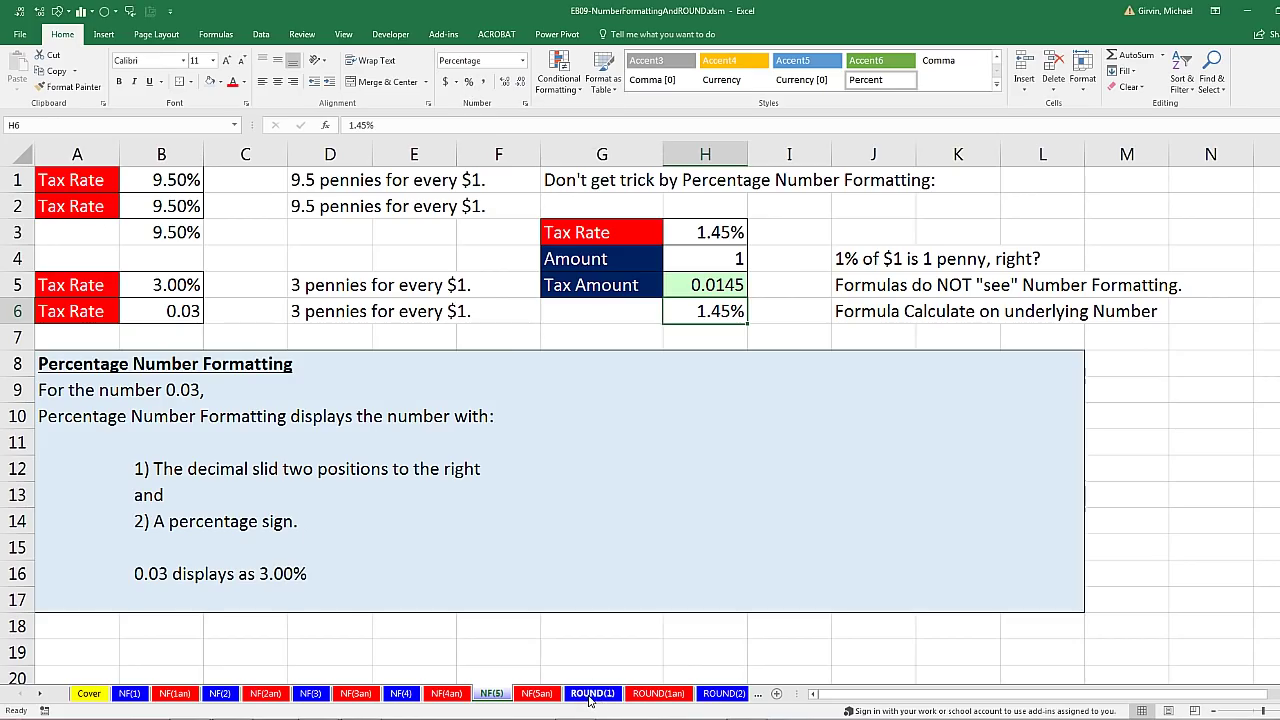
Step: Open the ROUND(1) sheet and compare the tax deduction formulas in F15 and G15
left_click(591, 694)
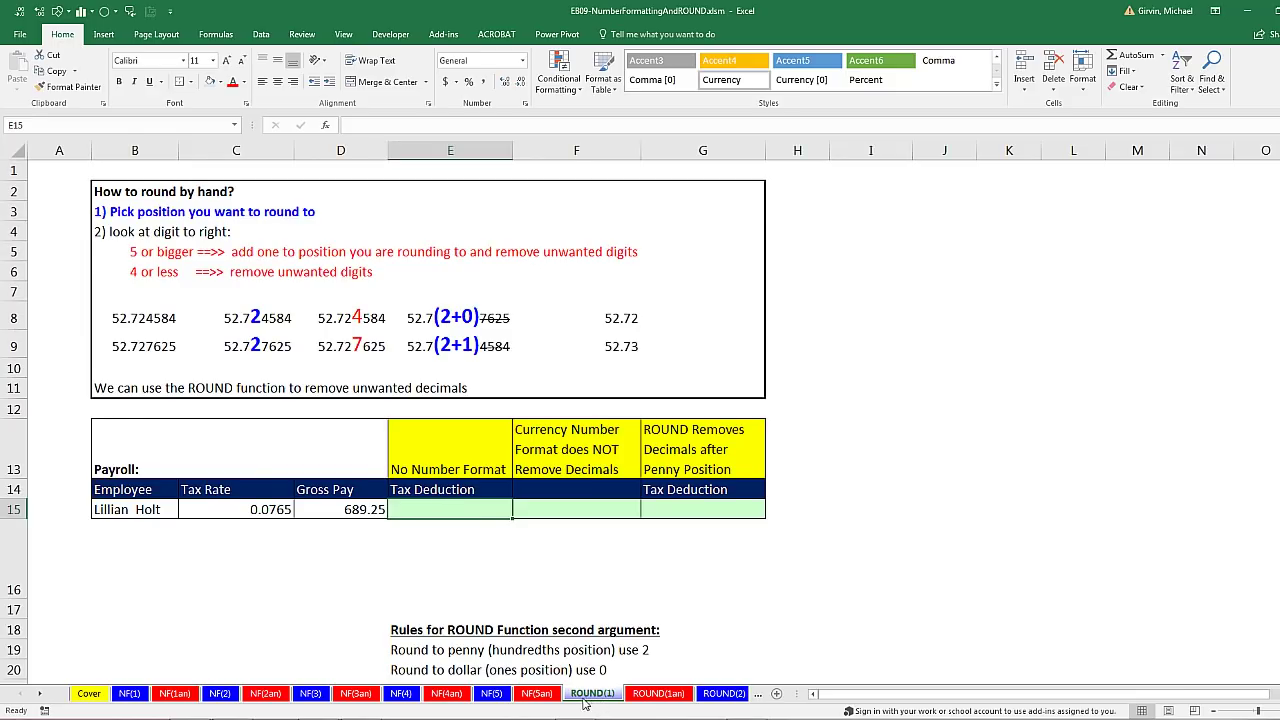
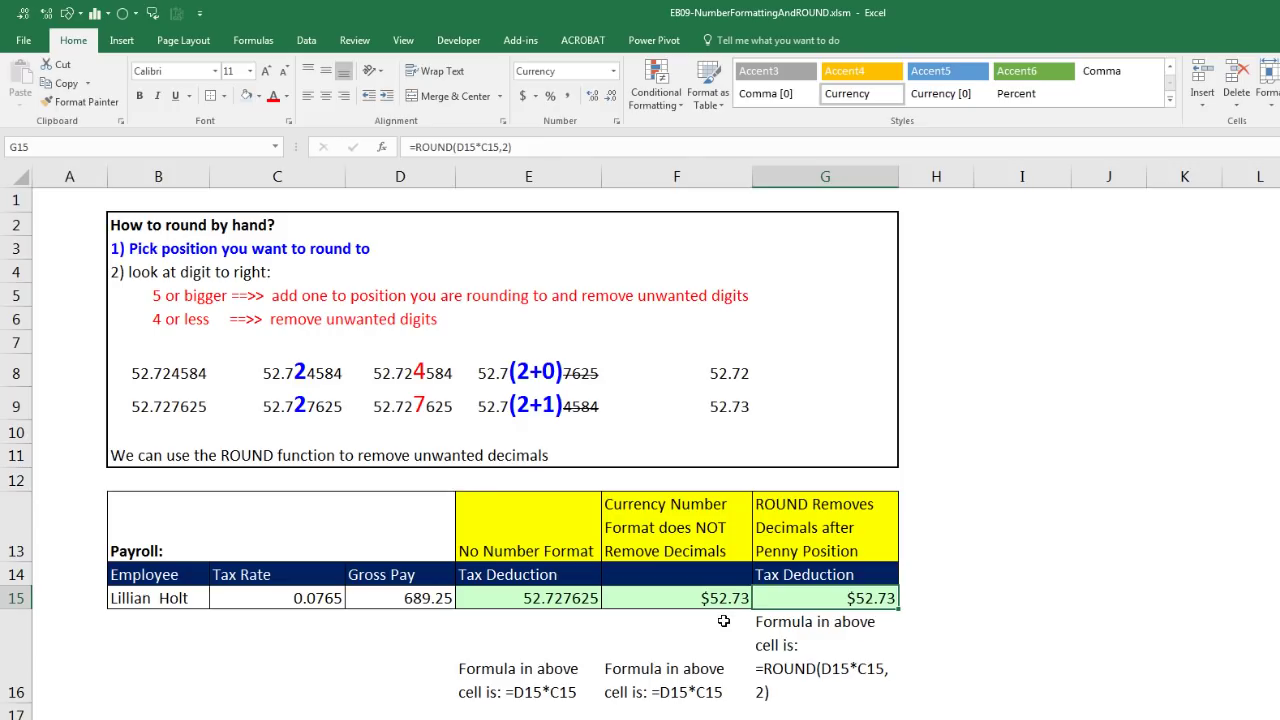
left_click(723, 598)
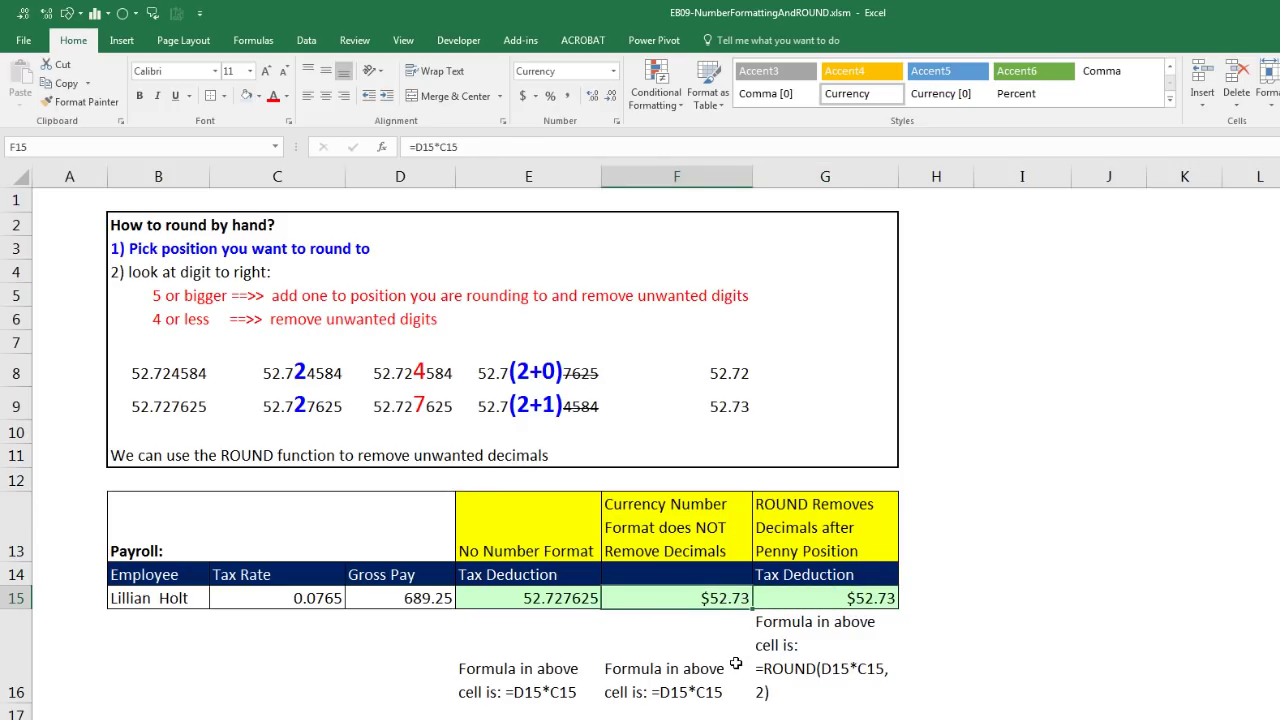
left_click(796, 603)
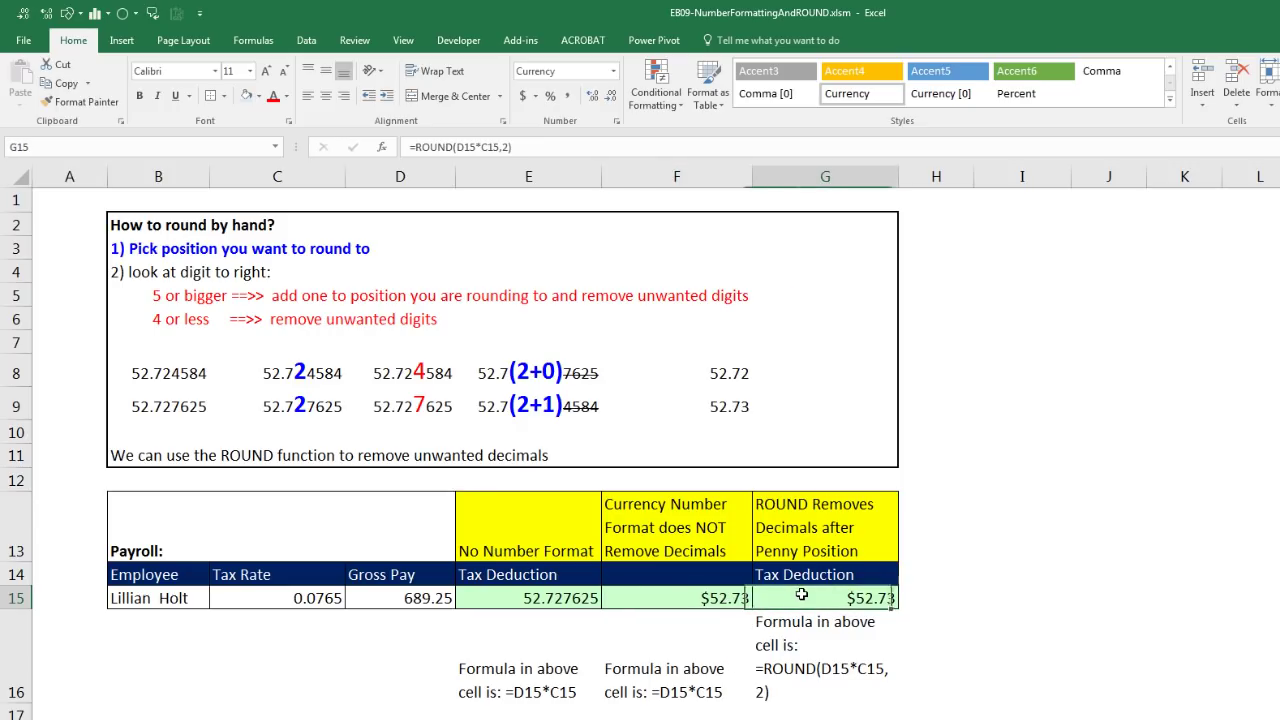
left_click(687, 597)
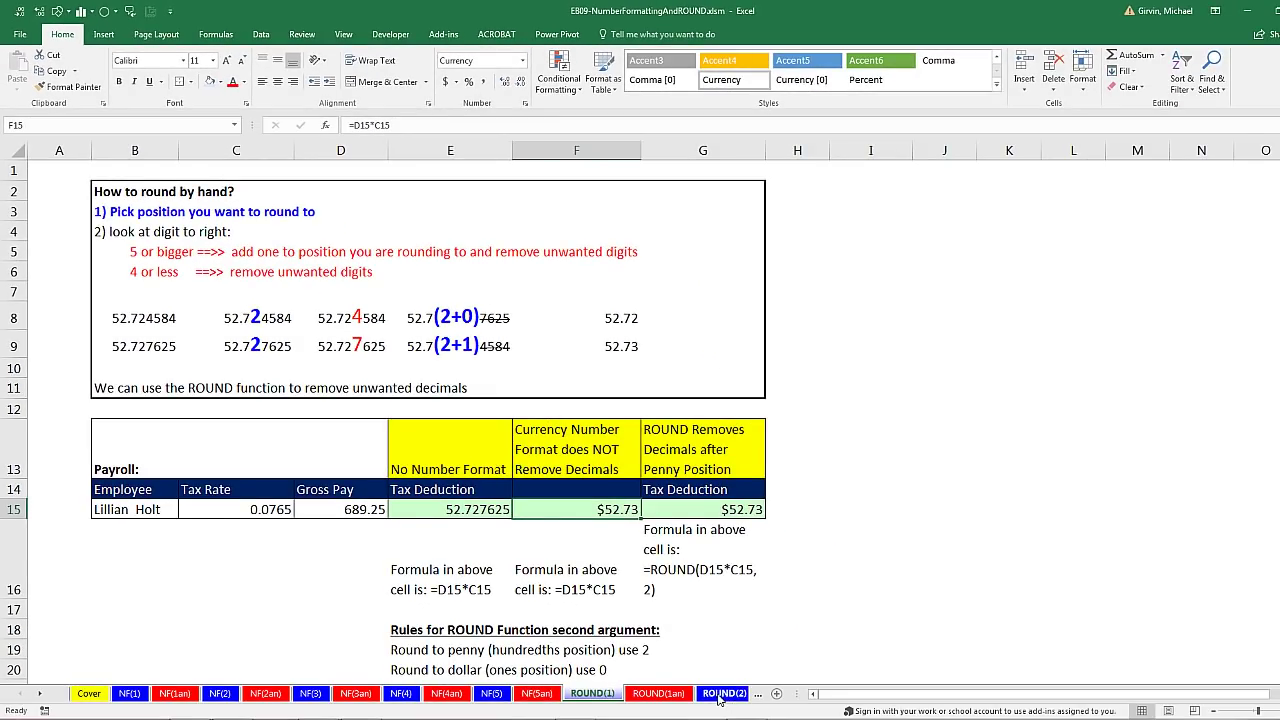
Step: On the ROUND(2) sheet, calculate the unrounded tax deduction in C14 with =B14*$B$19 and copy it down to C16
left_click(717, 697)
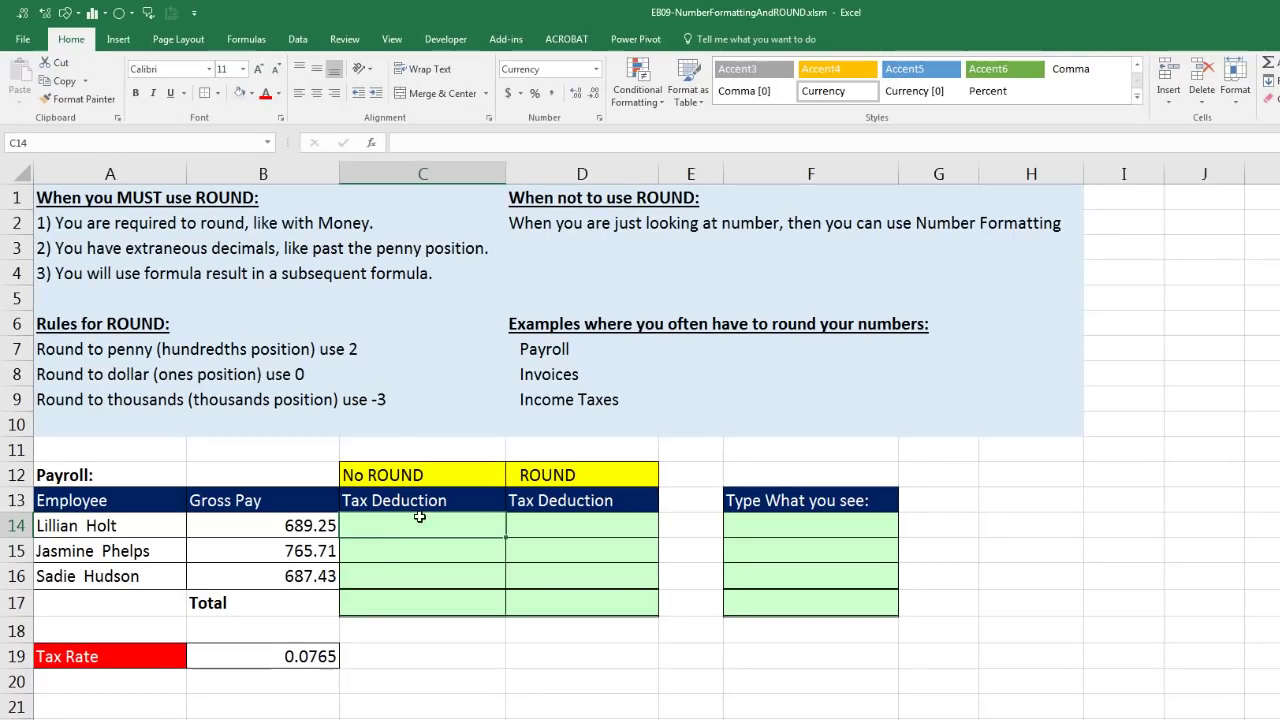
left_click(426, 603)
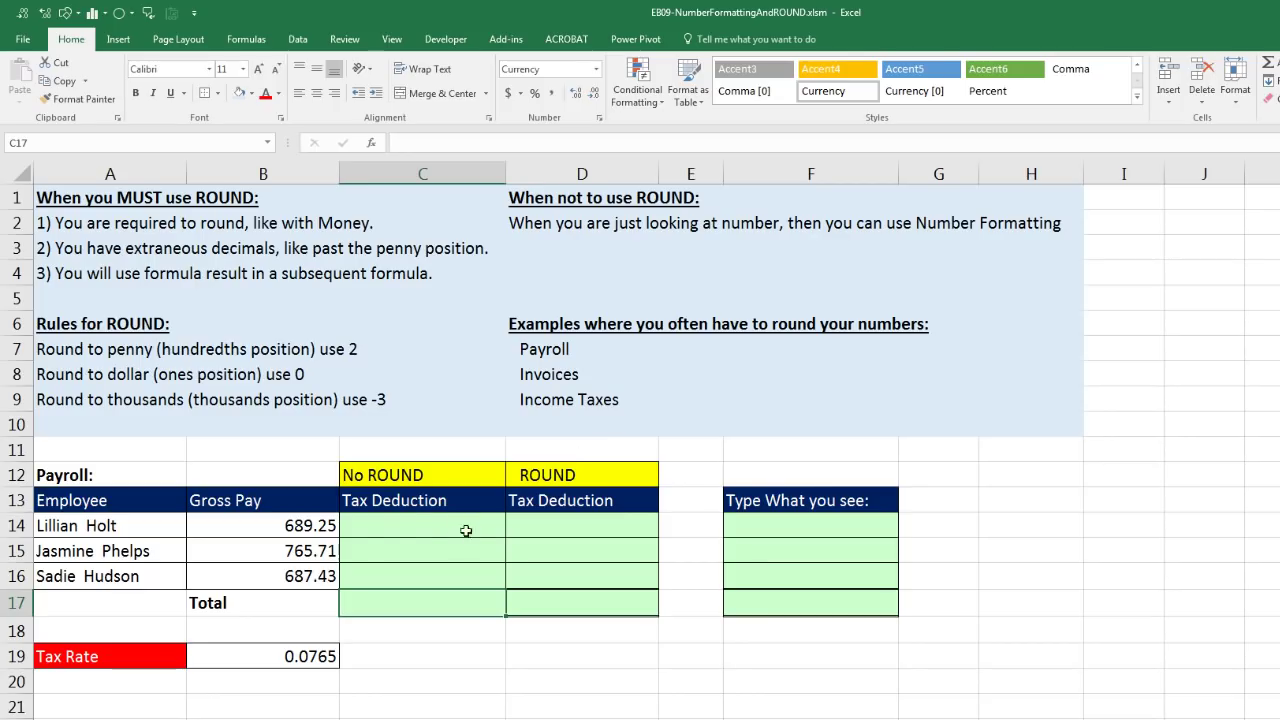
left_click(385, 533)
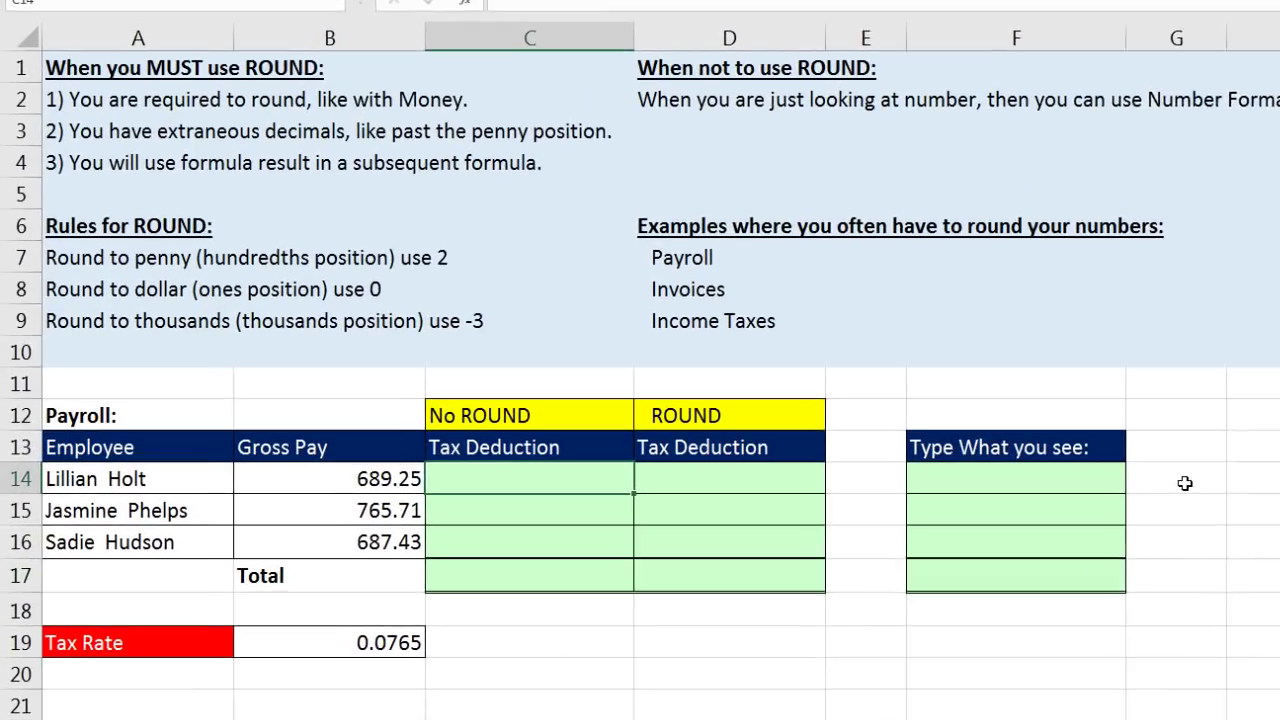
type("=")
key("Left")
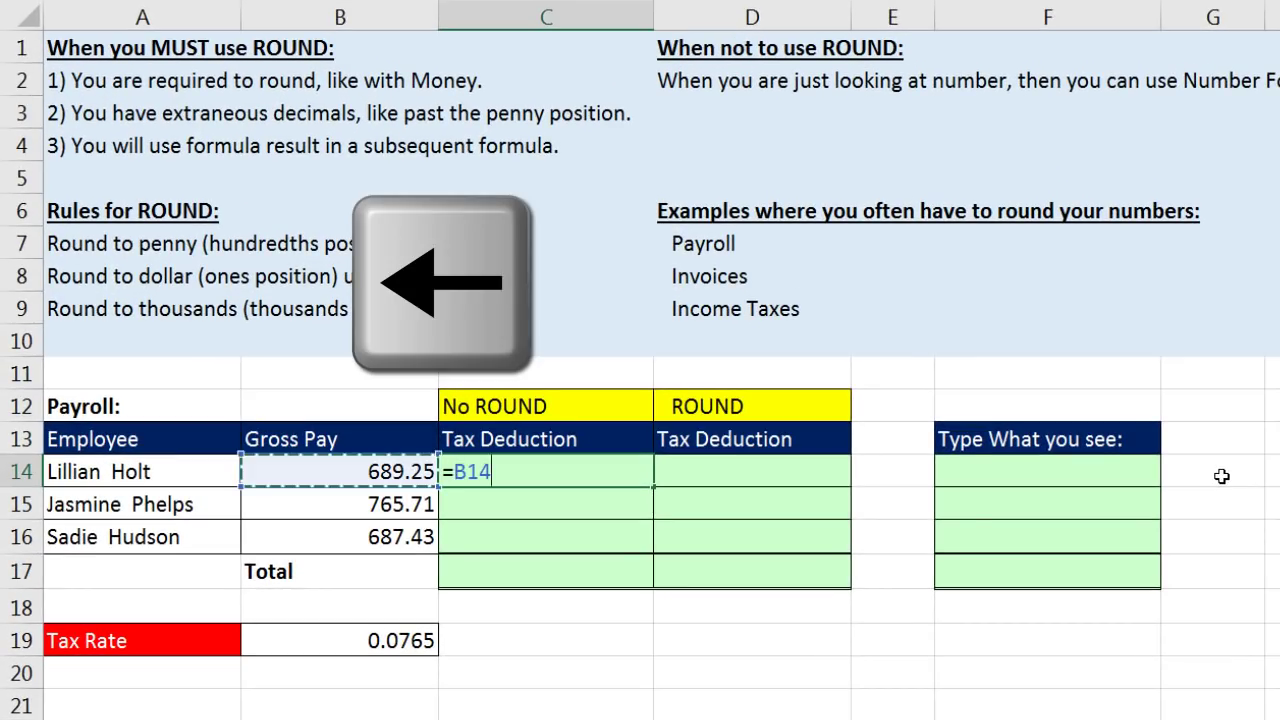
type("*")
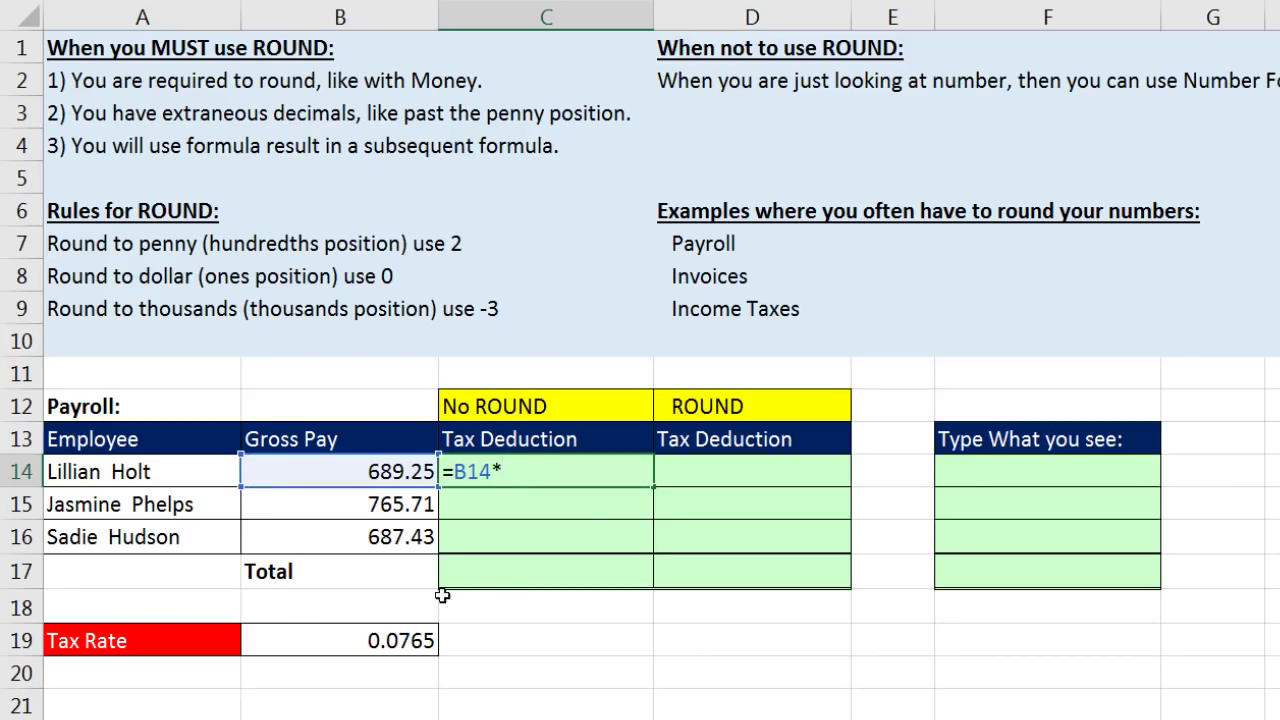
left_click(366, 638)
key("F4")
key("ctrl+Return")
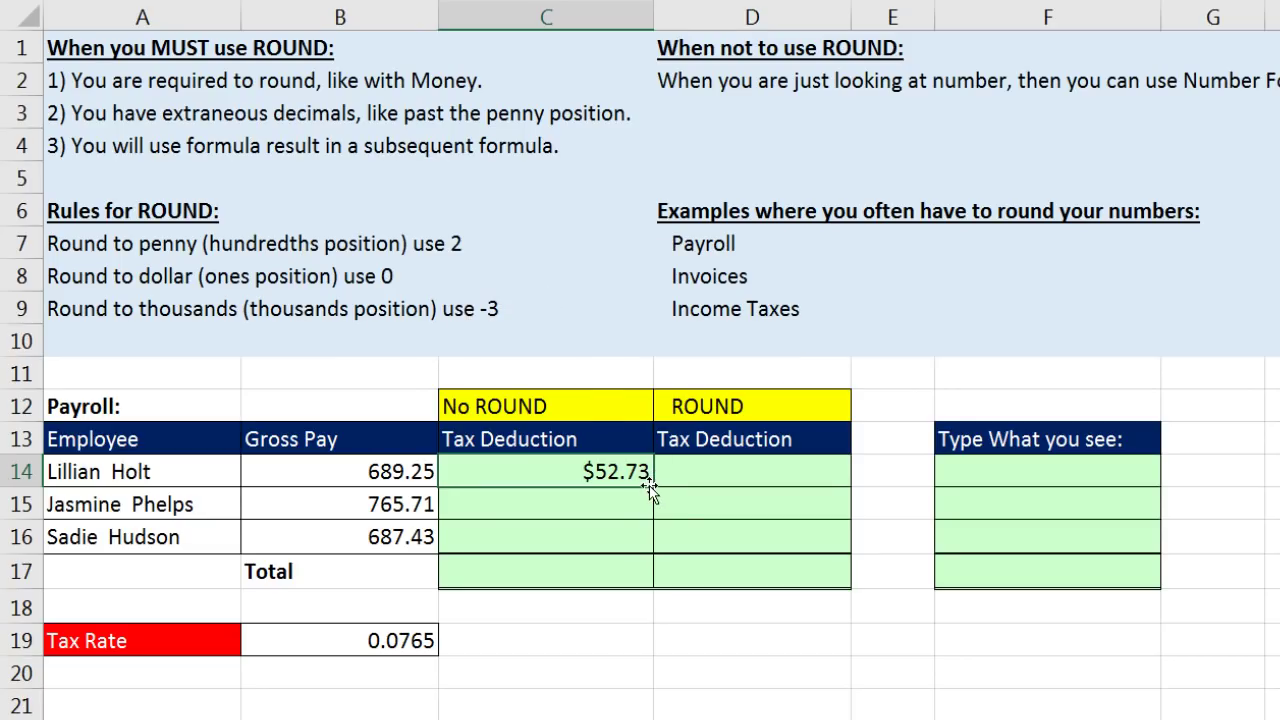
left_click_drag(653, 488, 648, 548)
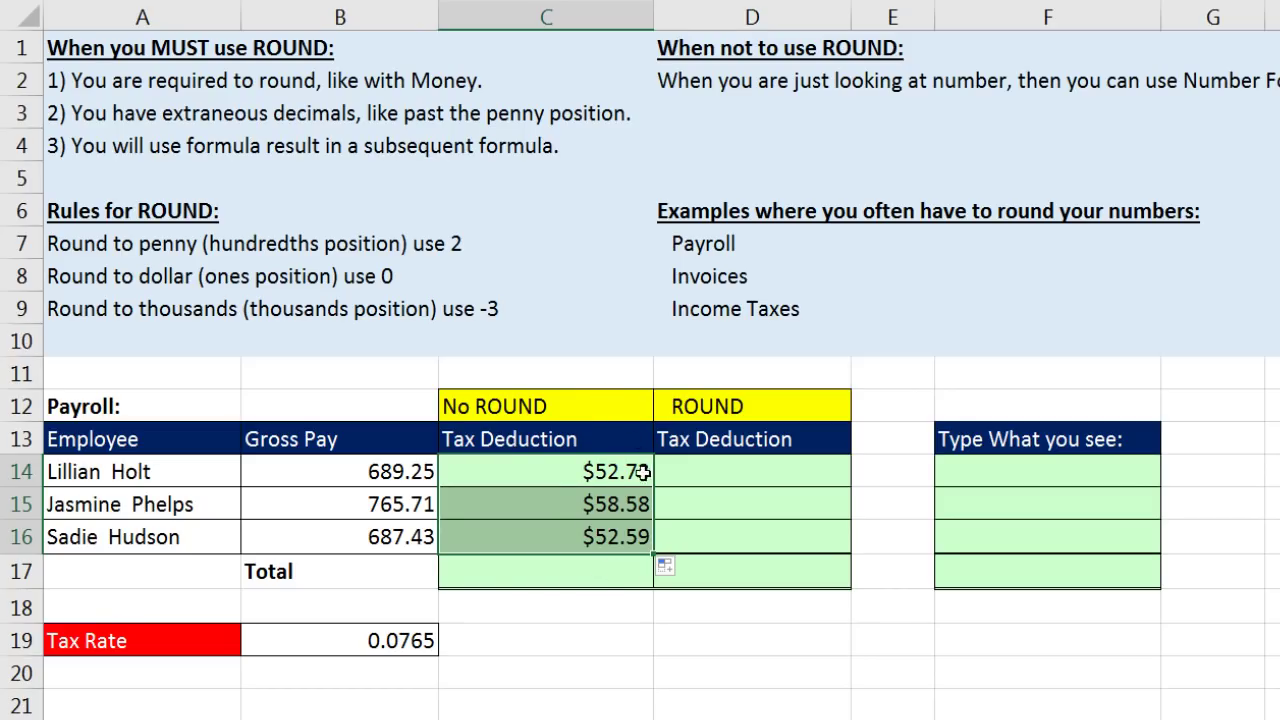
Step: Total the unrounded tax deductions in C17 with =SUM(C14:C16)
left_click(592, 578)
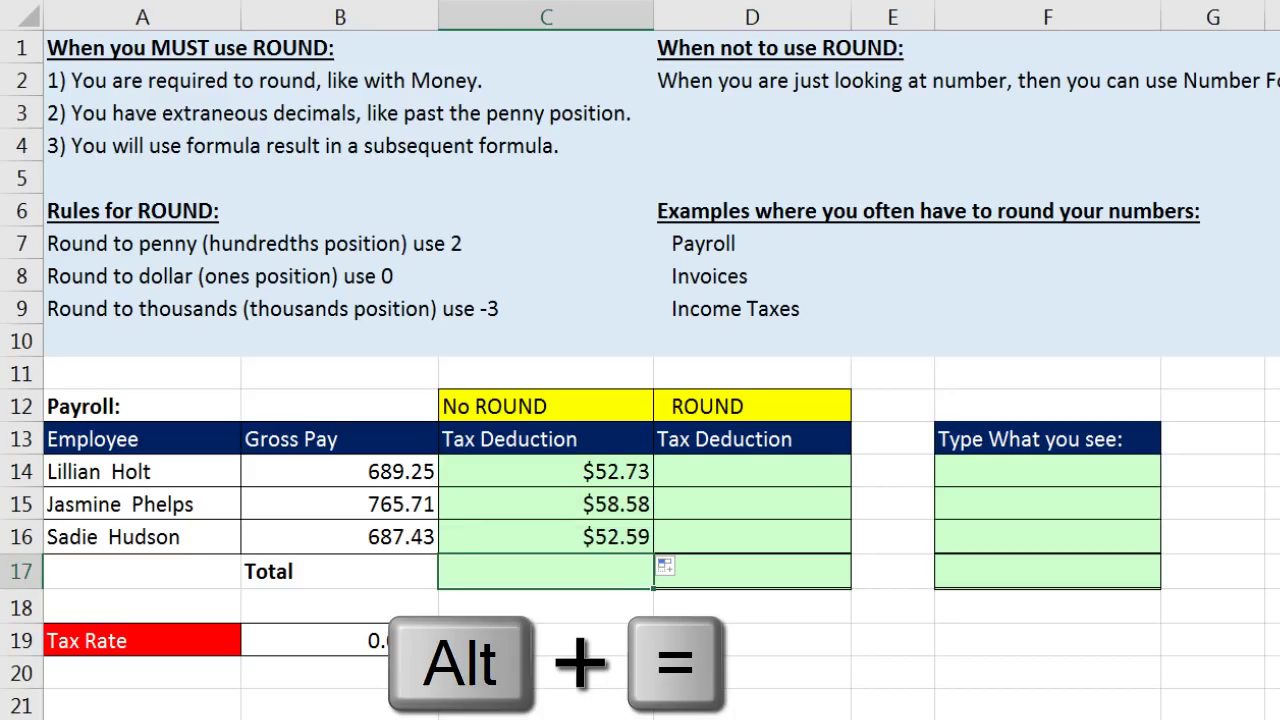
key("alt+equal")
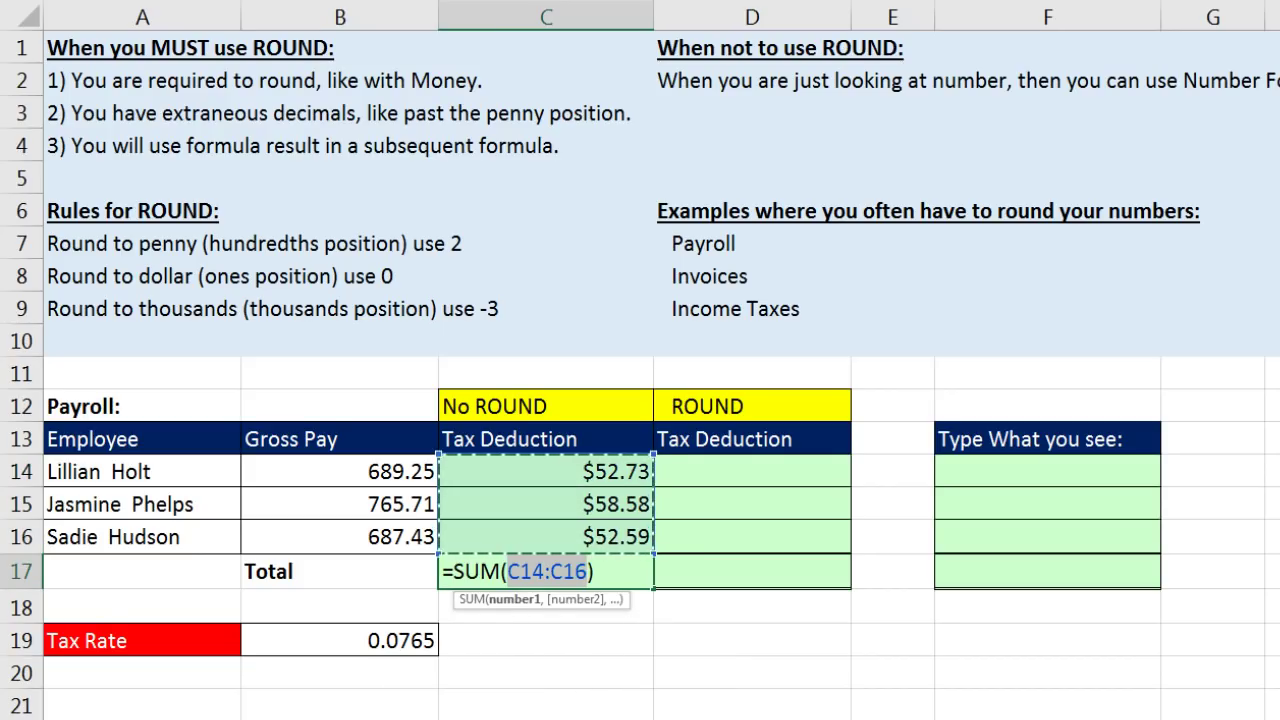
key("Return")
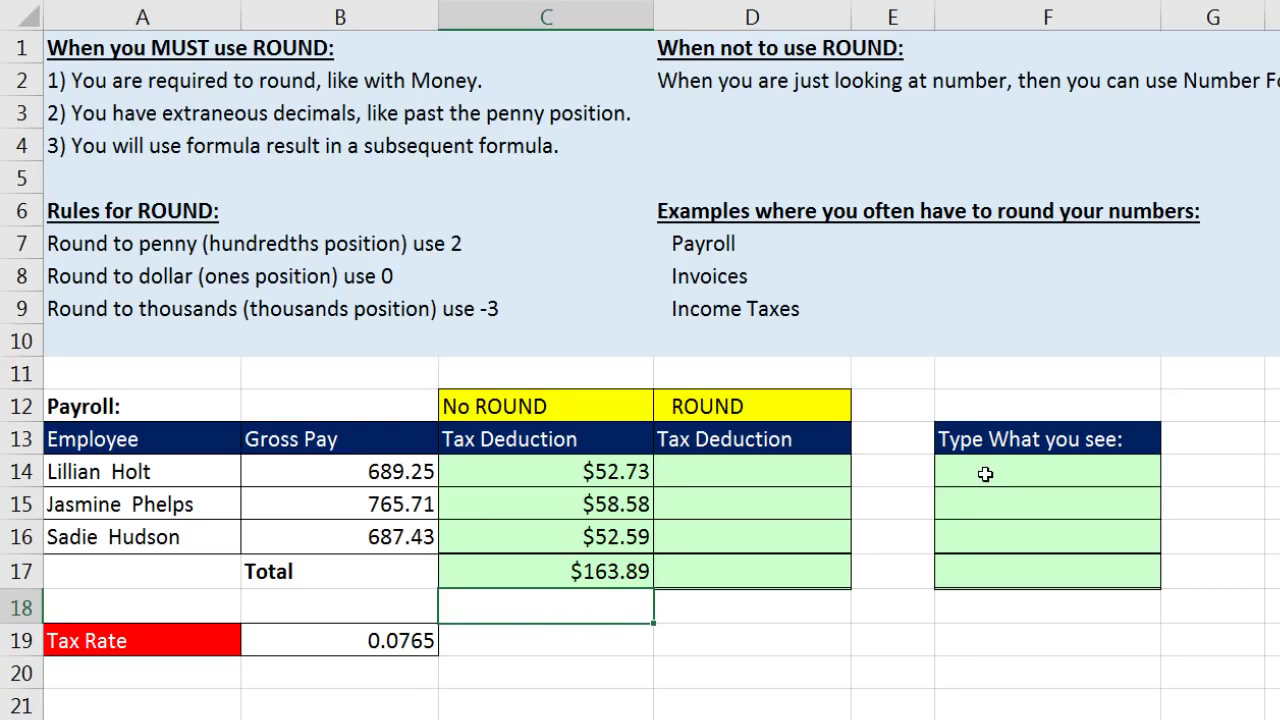
Step: Remove the fill color from F14:F16 under the "Type What you see:" heading
left_click_drag(988, 470, 990, 528)
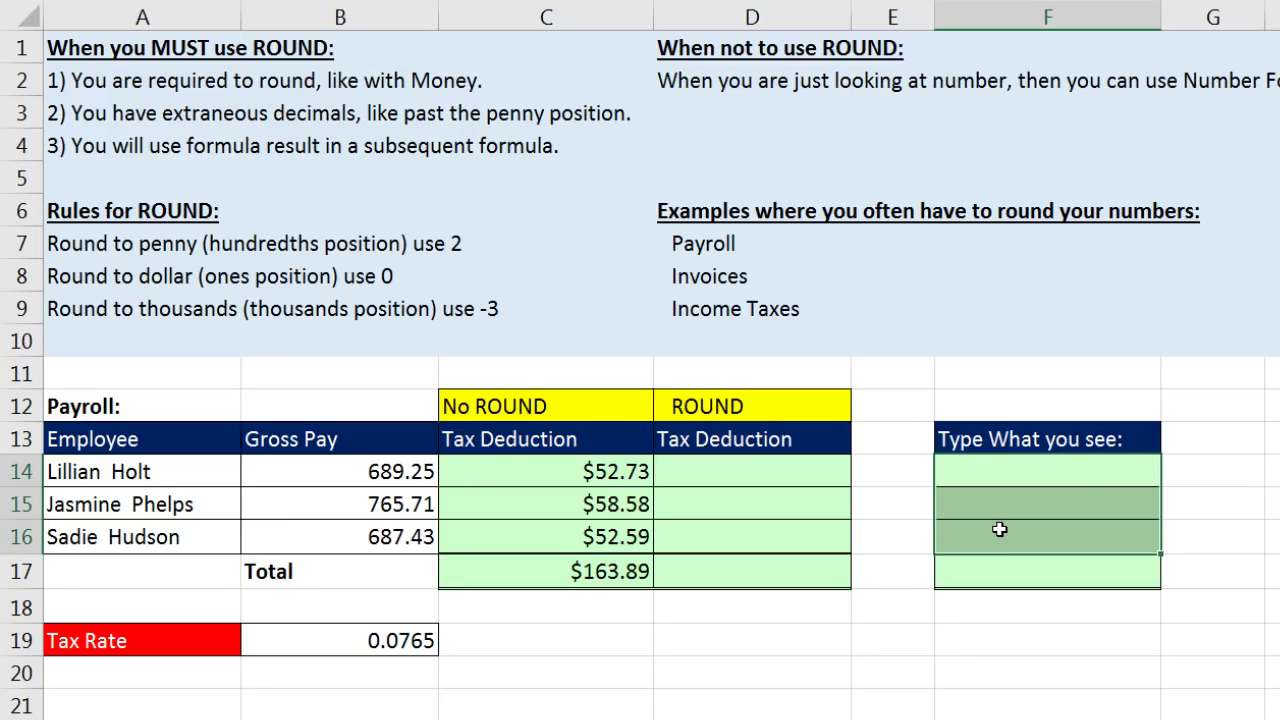
right_click(1008, 528)
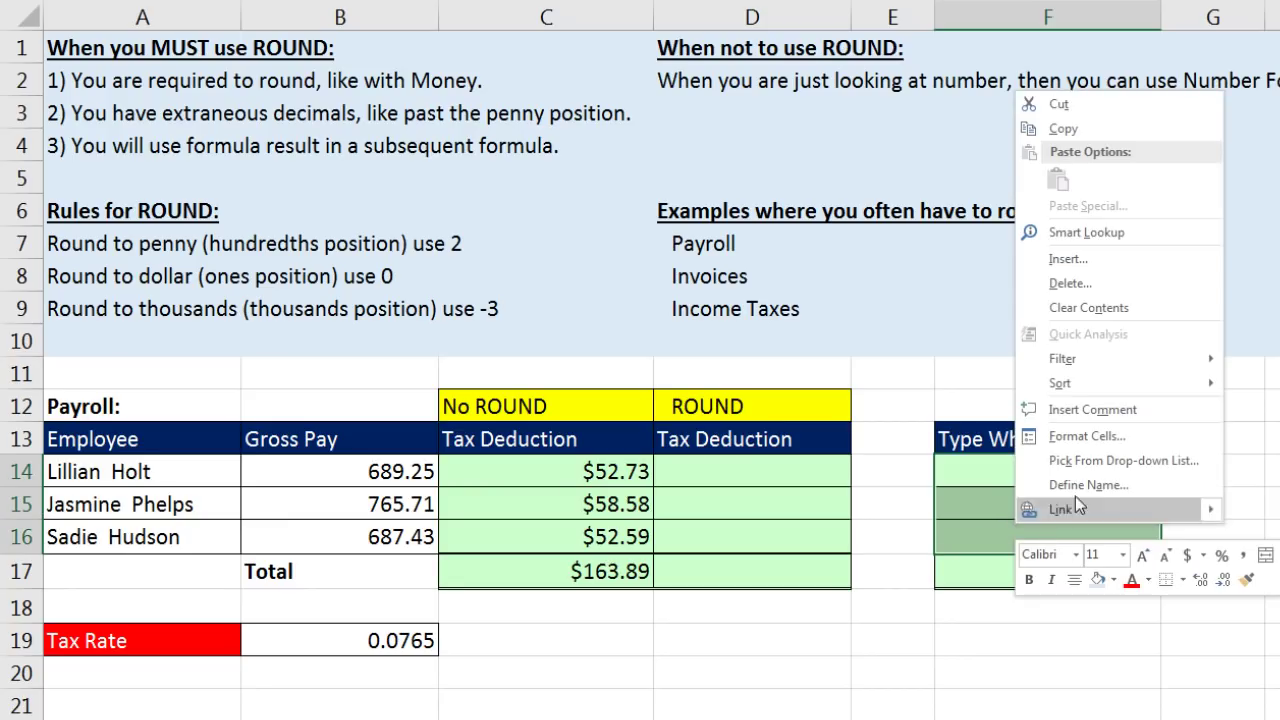
left_click(1113, 580)
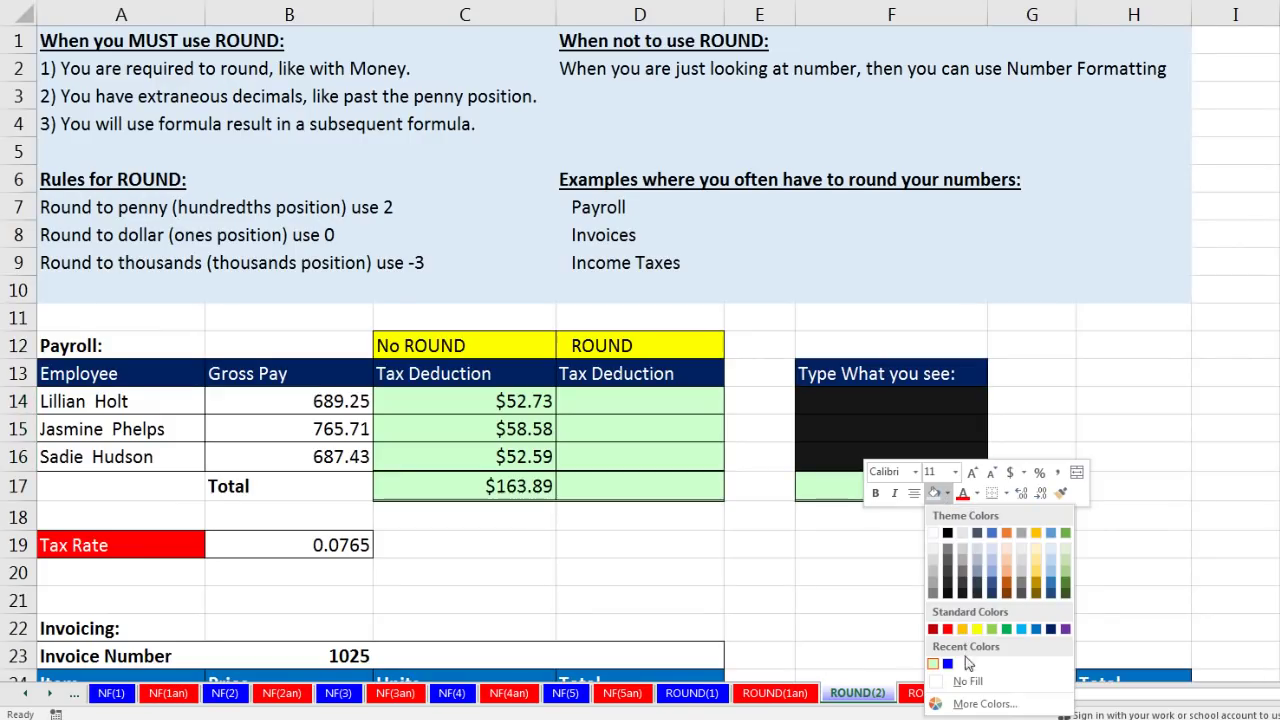
left_click(968, 682)
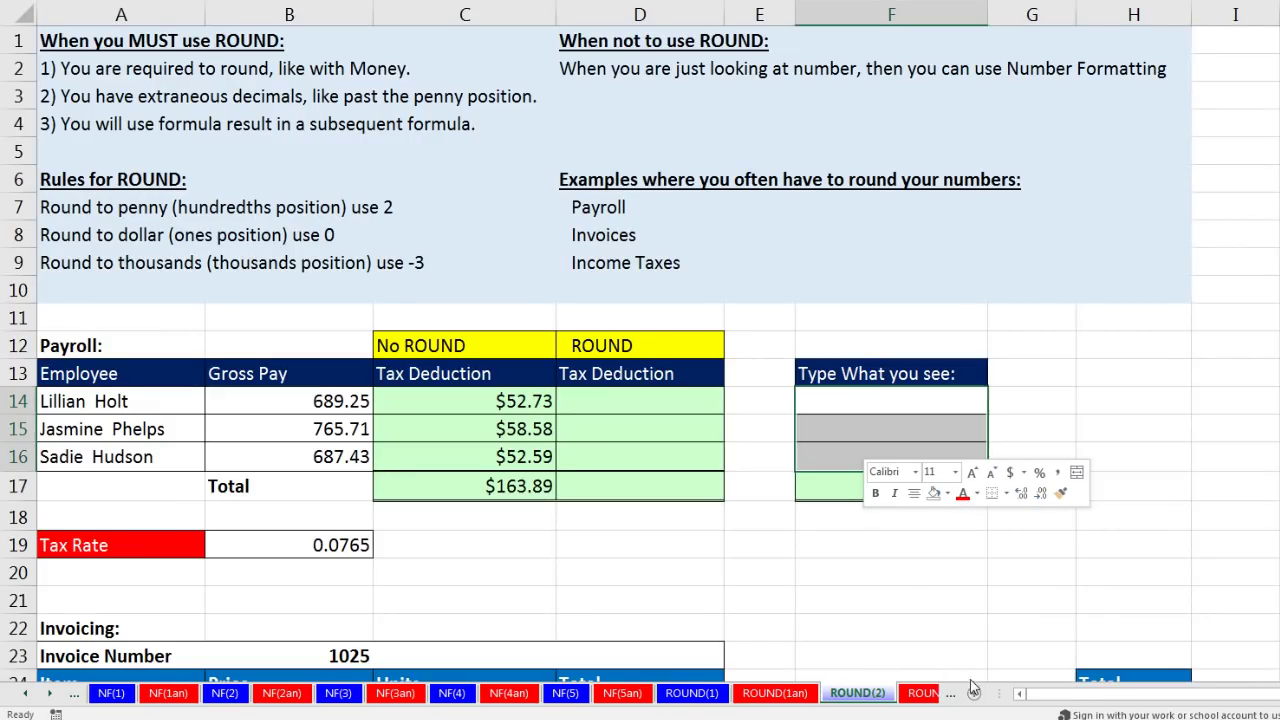
Step: Enter the displayed tax deductions 52.73, 58.58 and 52.59 as plain numbers in F14:F16
left_click(870, 399)
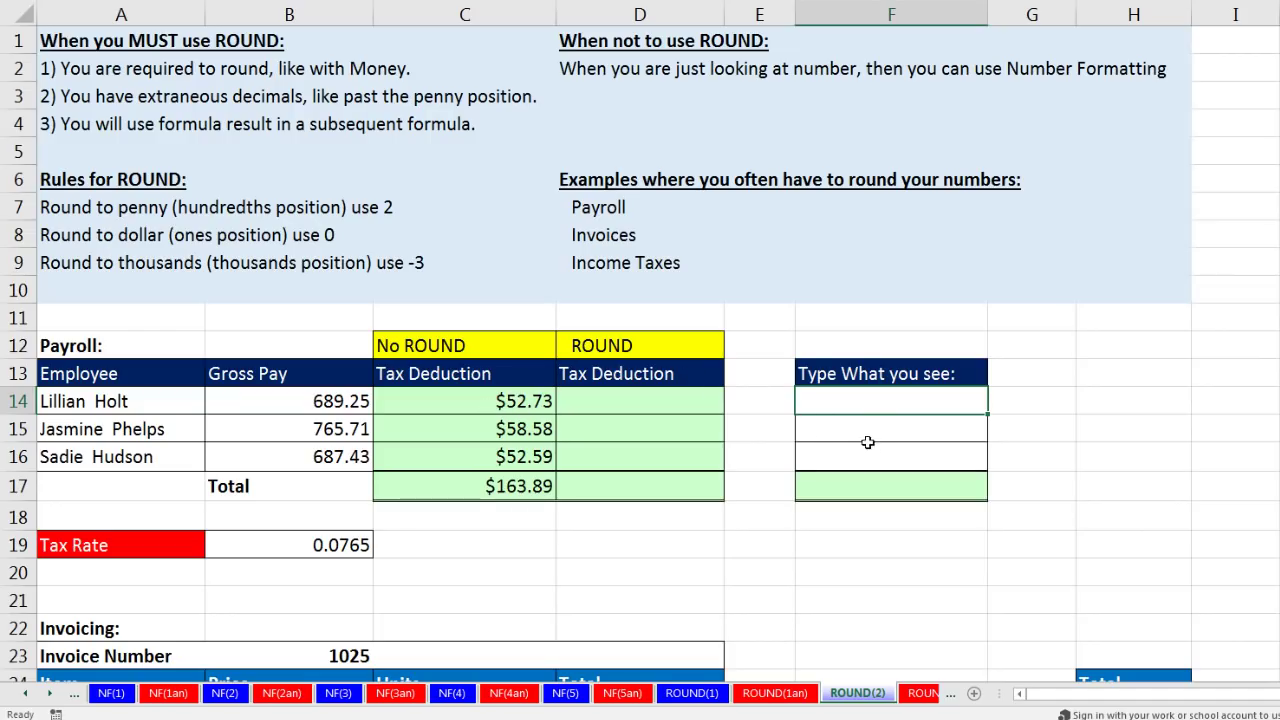
type("52.73")
key("Return")
type("58.58")
key("Return")
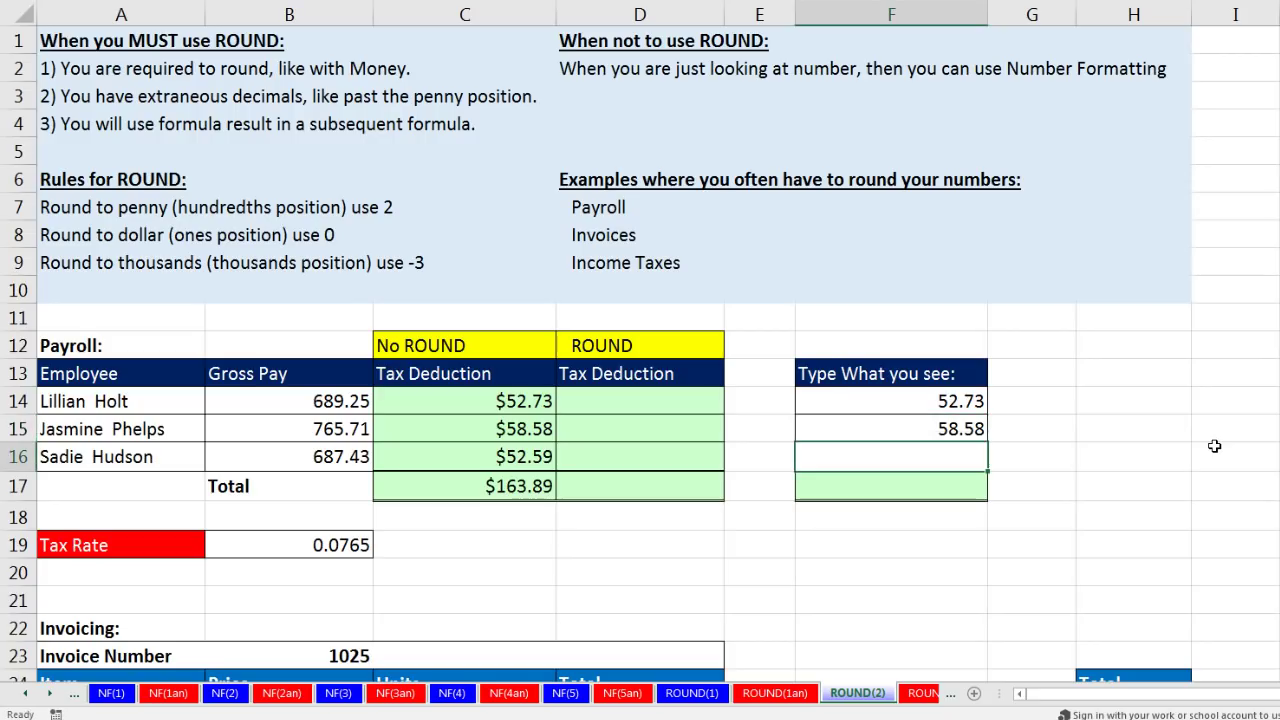
type("52.")
key("Return")
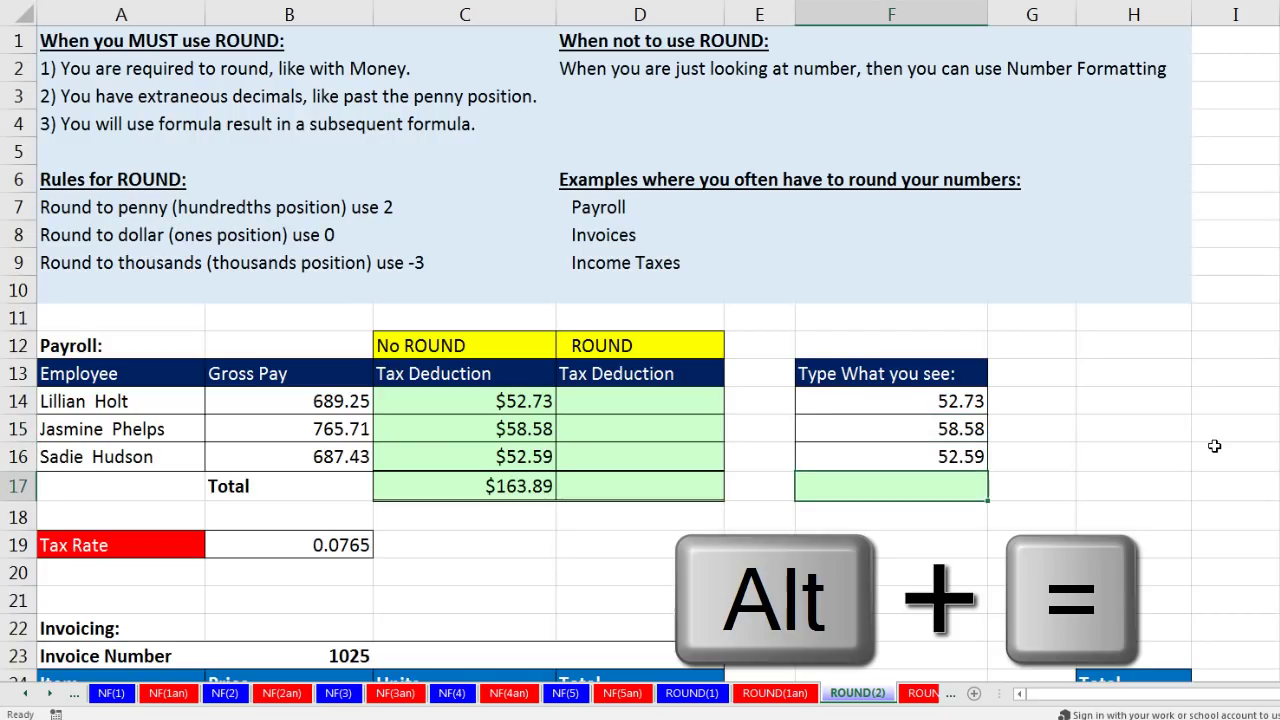
Step: Sum the hand-entered deductions of F14:F16 in F17 and compare the result with the total in C17
key("alt+equal")
key("Return")
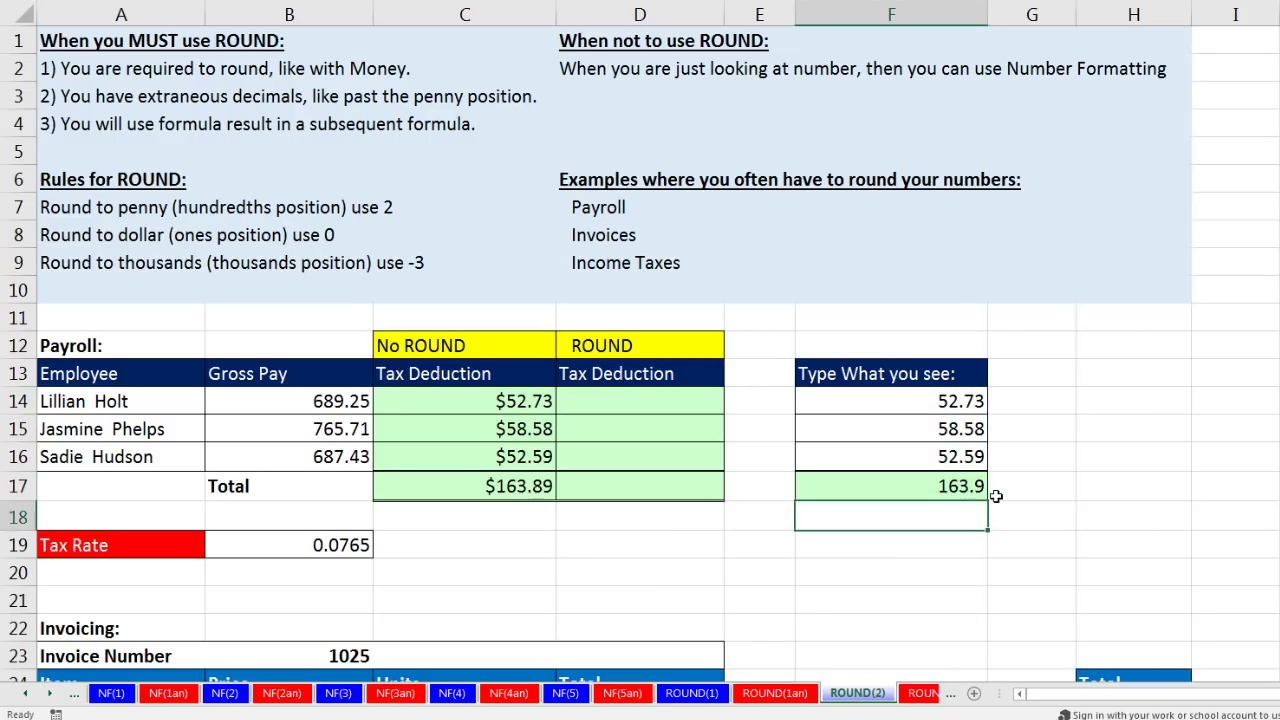
left_click(952, 490)
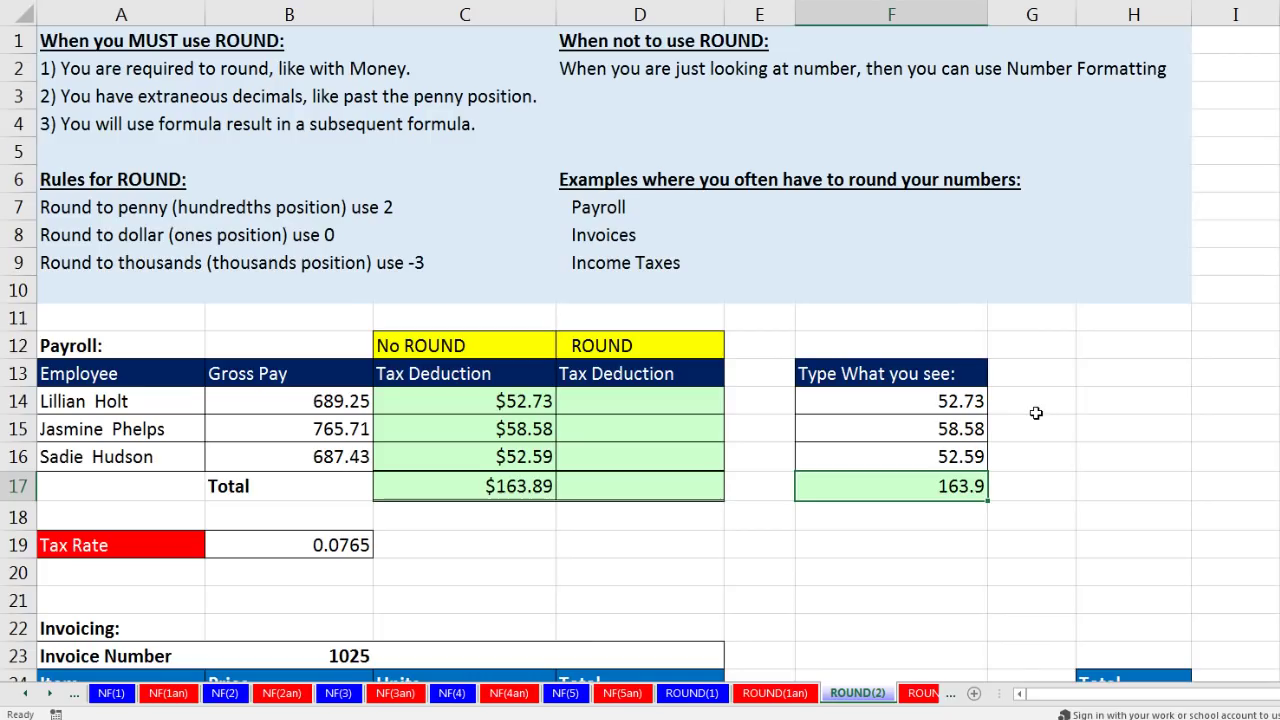
Step: Calculate the rounded tax deduction in D14 with =ROUND(B14*$B$19,2) and copy the formula down to D16
left_click(688, 400)
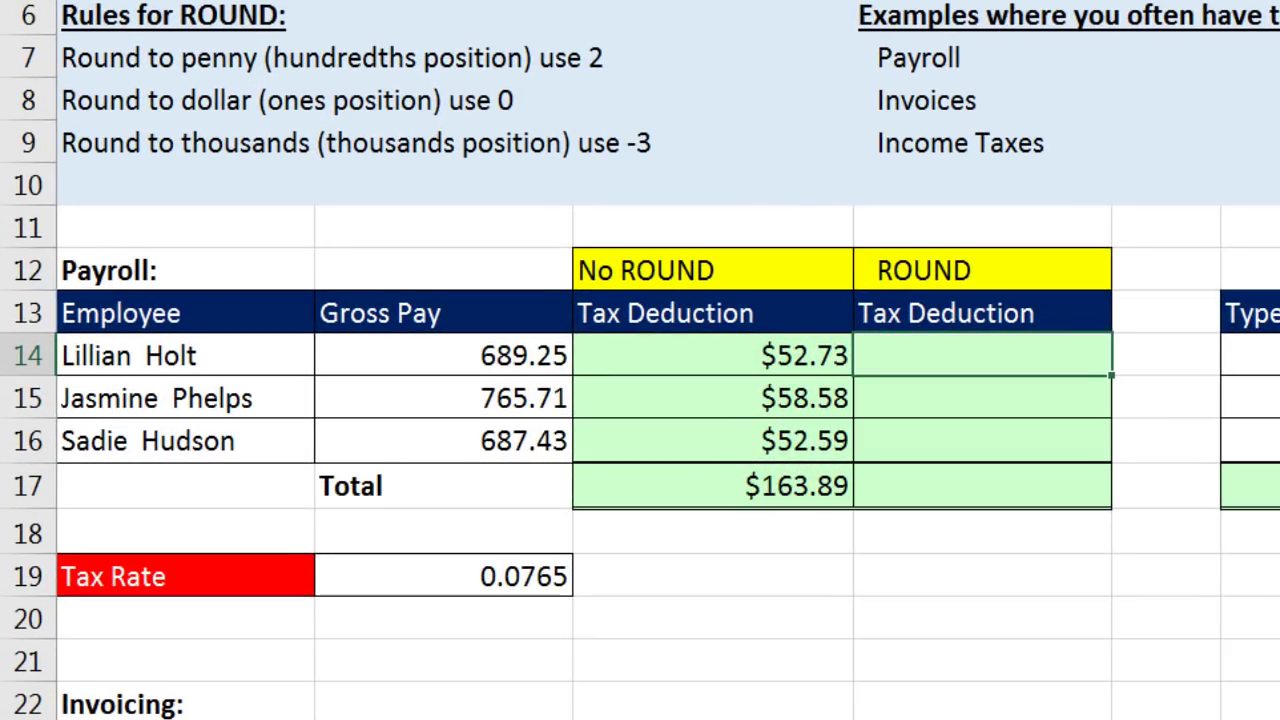
type("=rou")
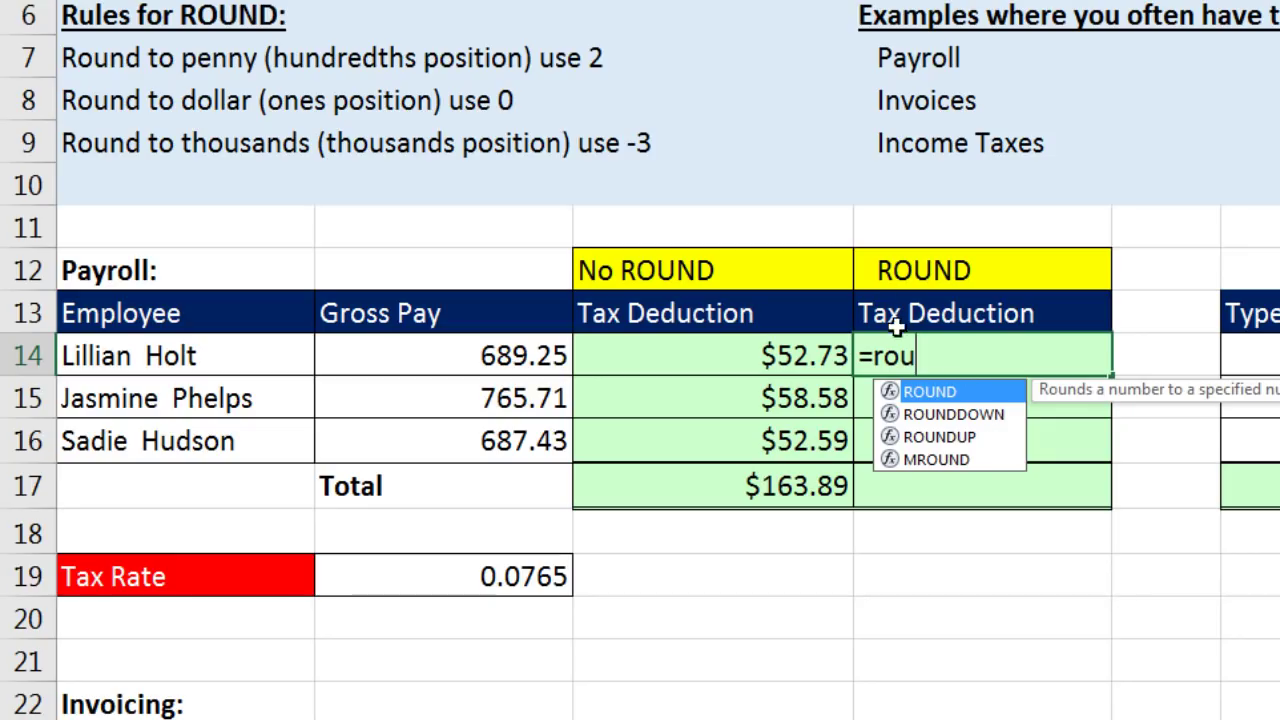
key("Tab")
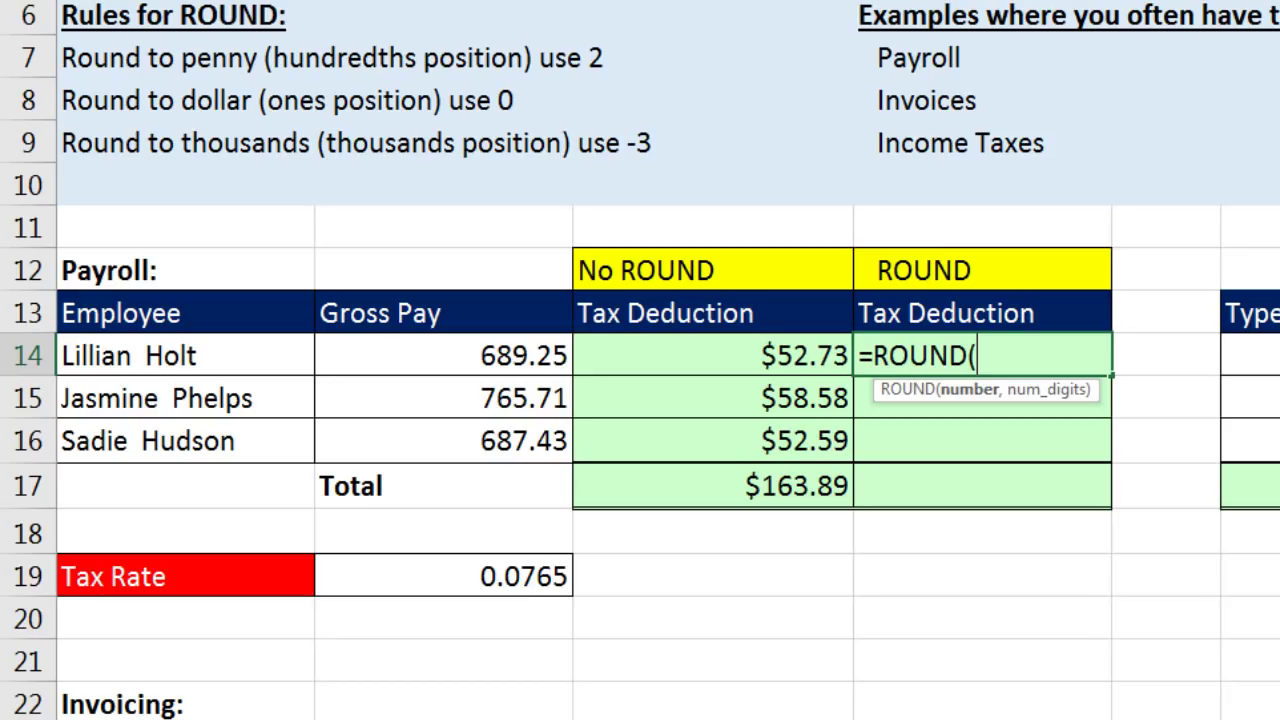
key("Left")
key("Left")
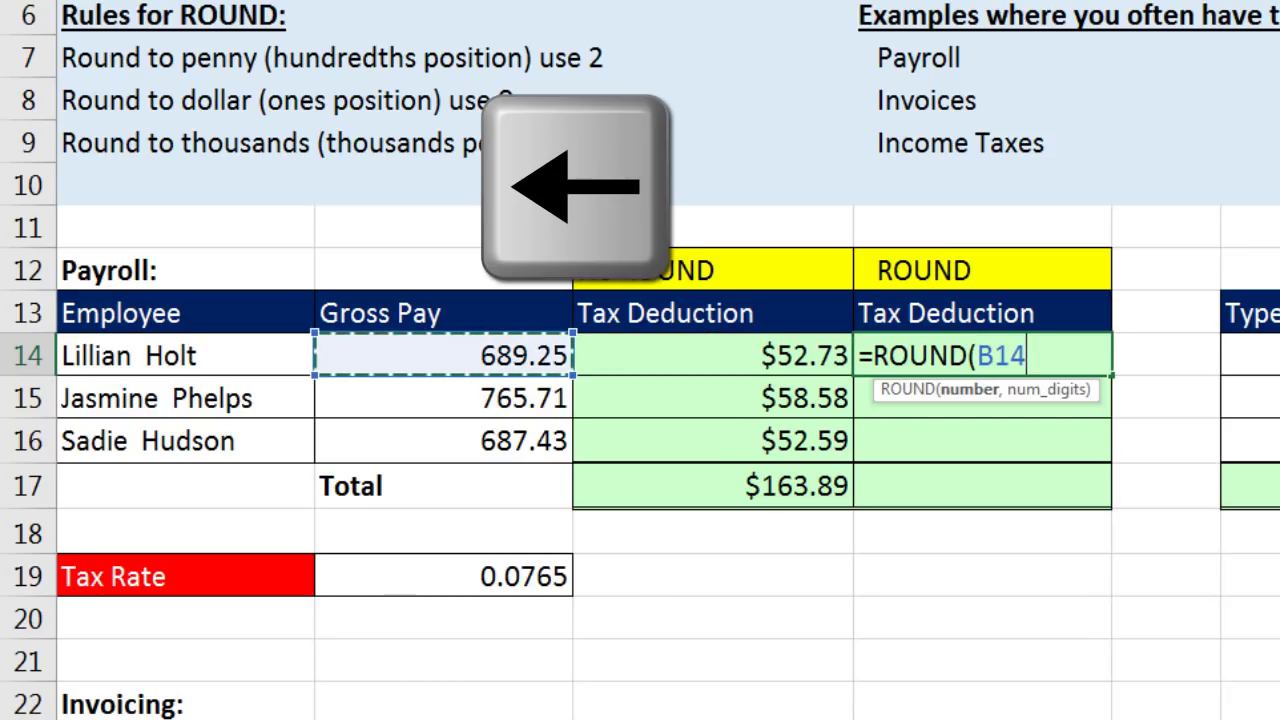
type("*")
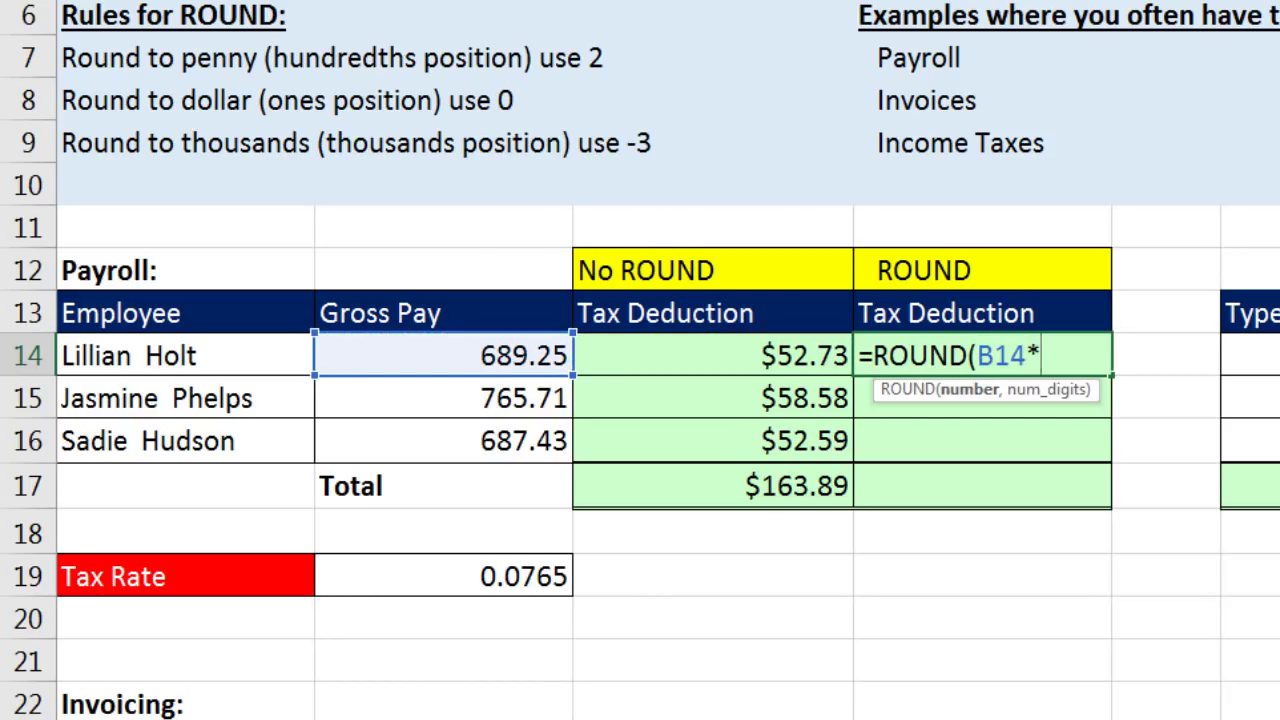
left_click(418, 590)
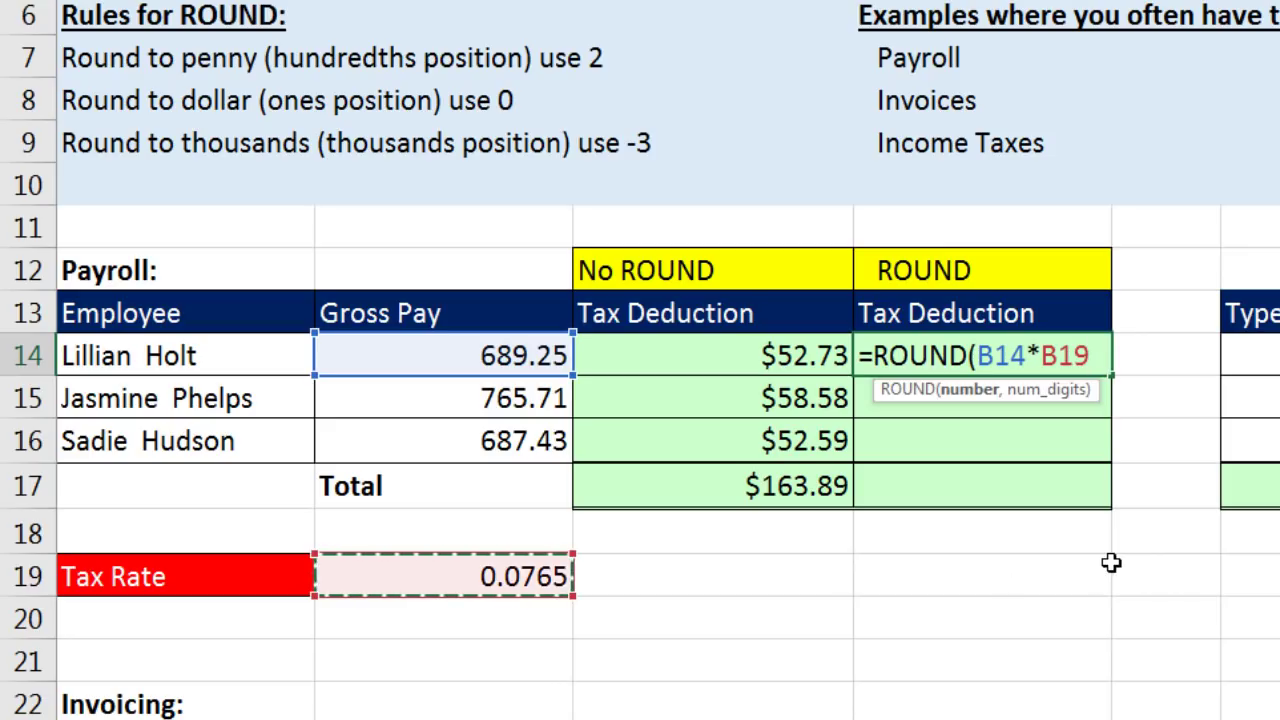
key("F4")
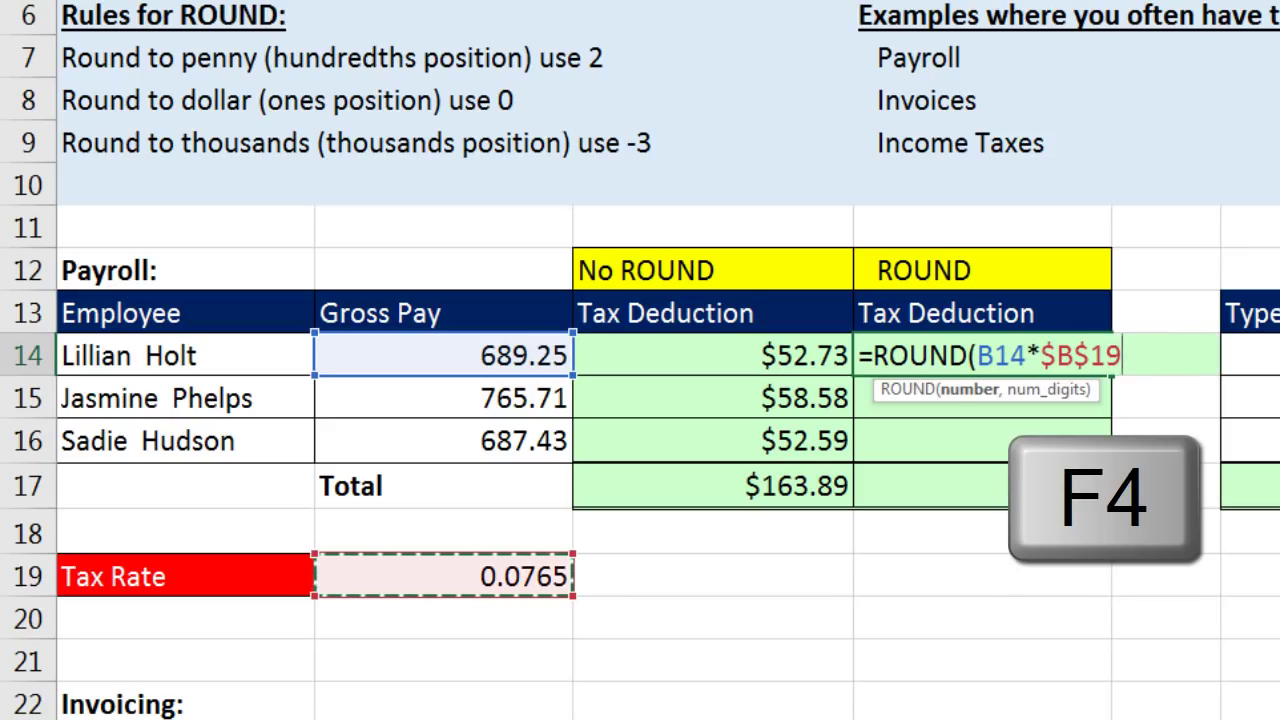
left_click(982, 392)
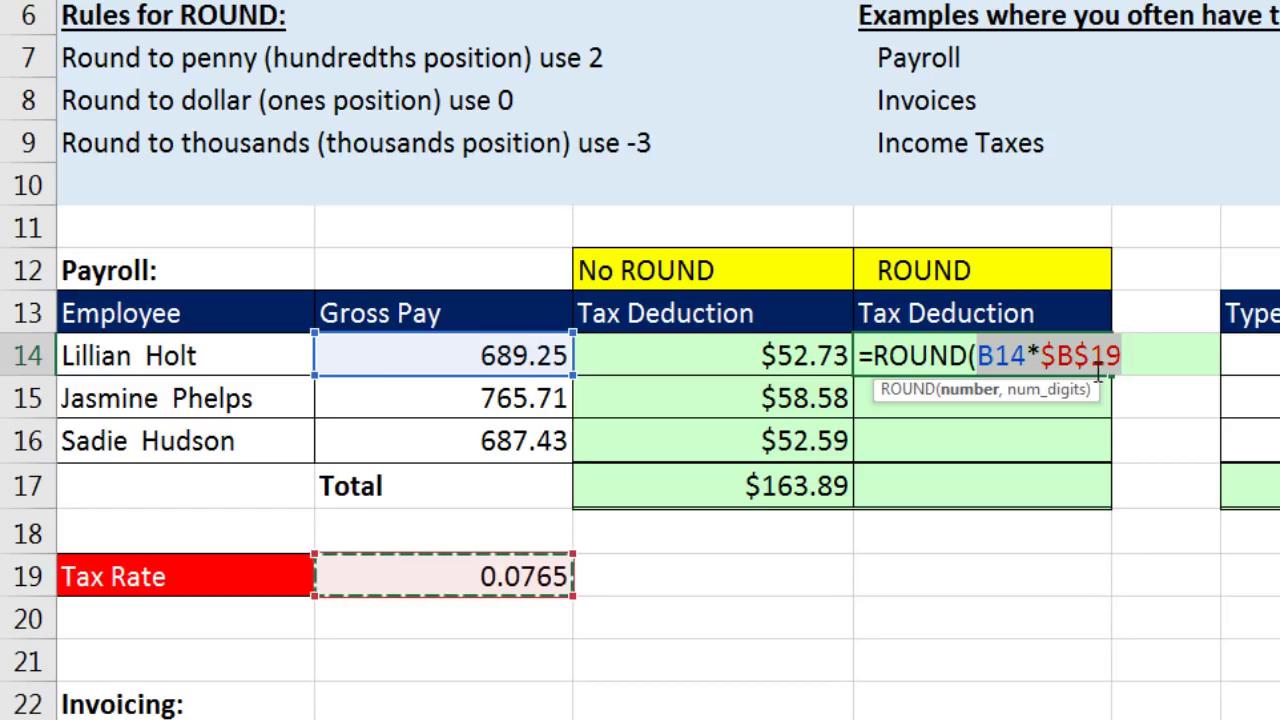
left_click(1140, 356)
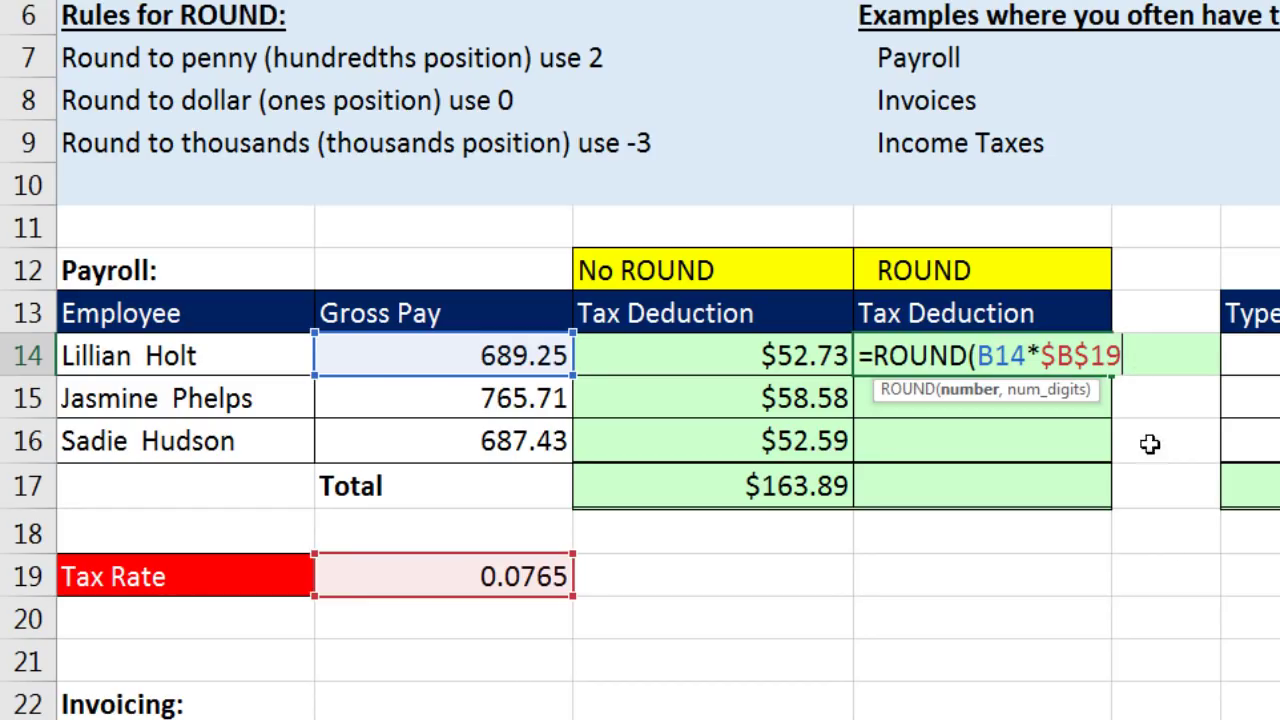
type(",")
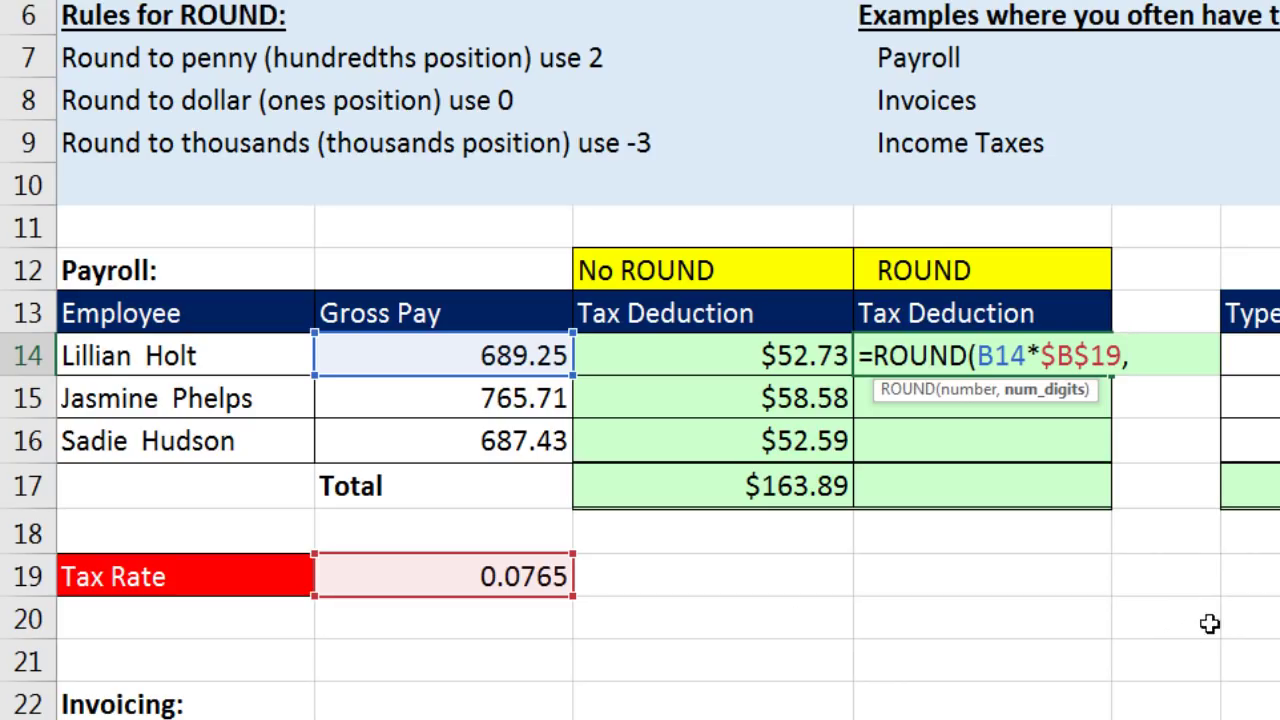
type("2)")
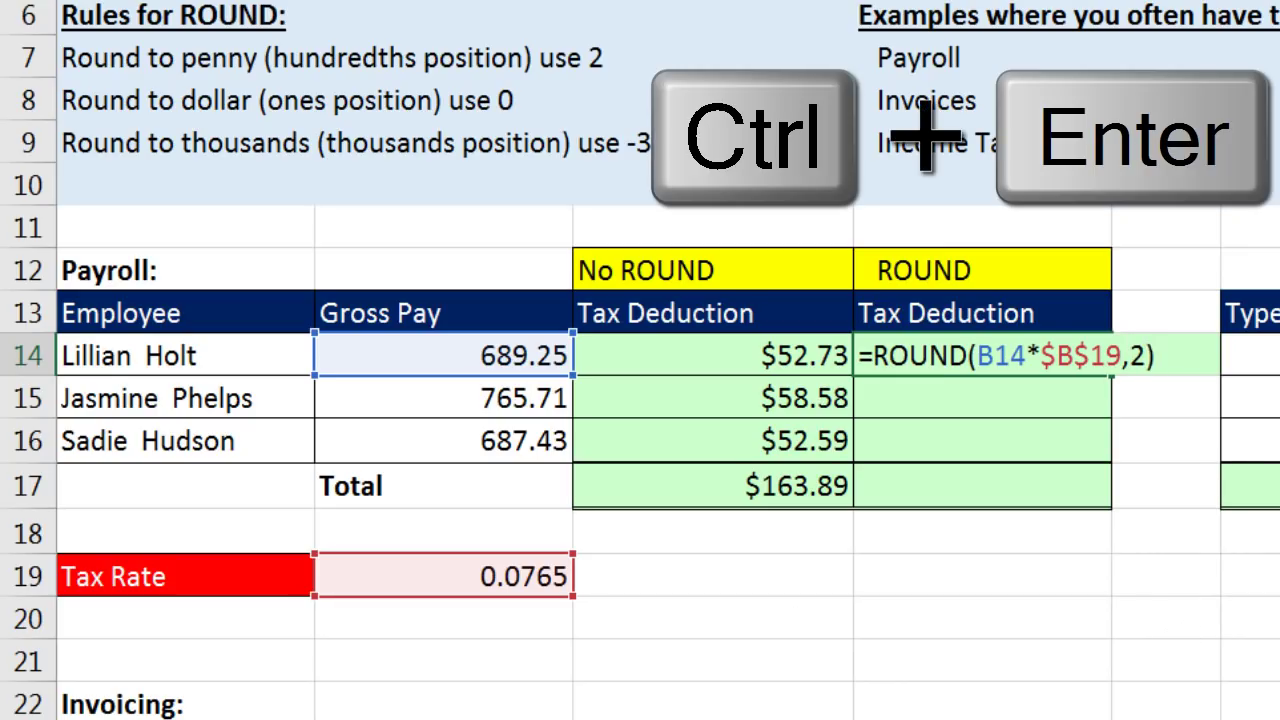
key("ctrl+Return")
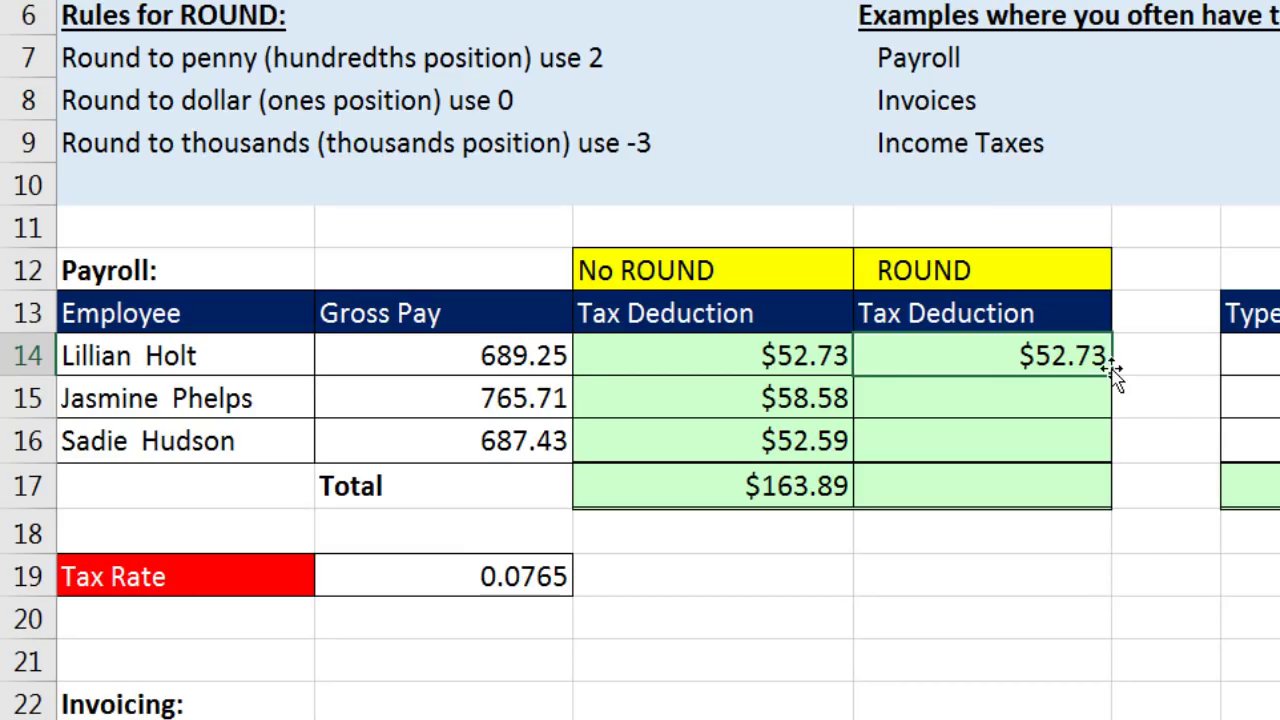
left_click_drag(1110, 376, 1101, 453)
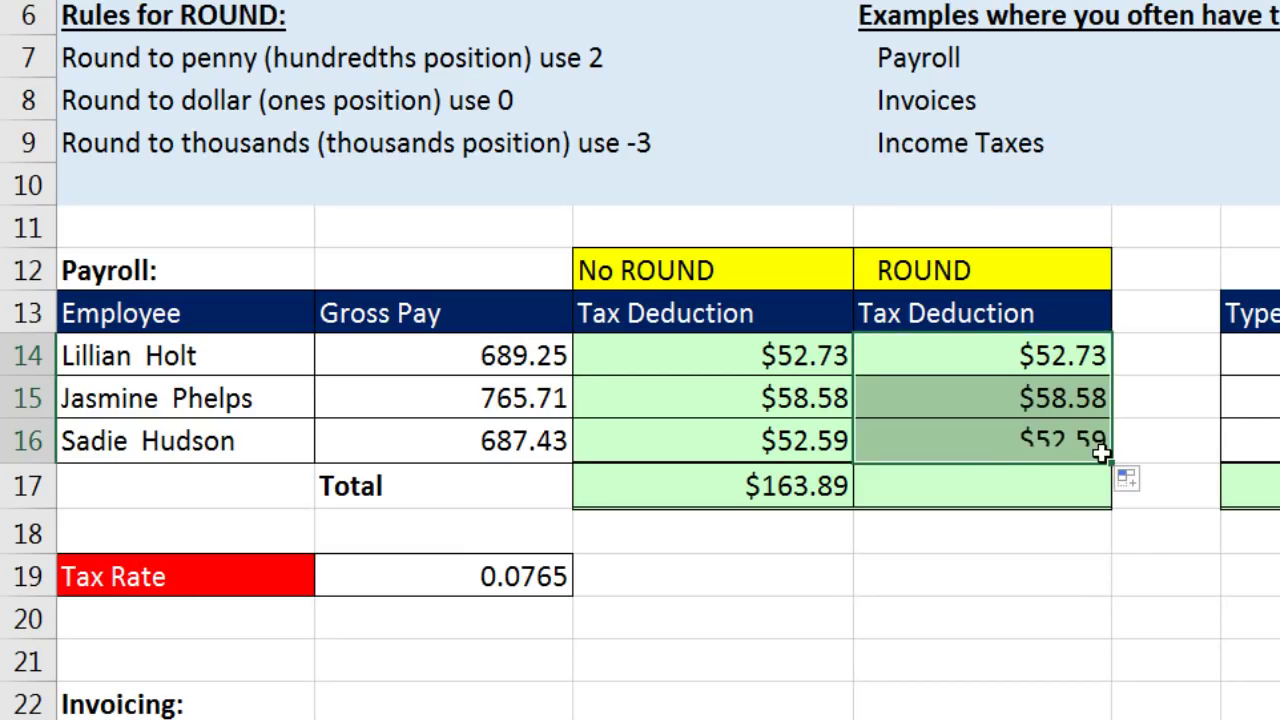
Step: Total the rounded tax deductions in D17 with =SUM(D14:D16) and check the cells D14 to D17
left_click(914, 483)
key("alt+equal")
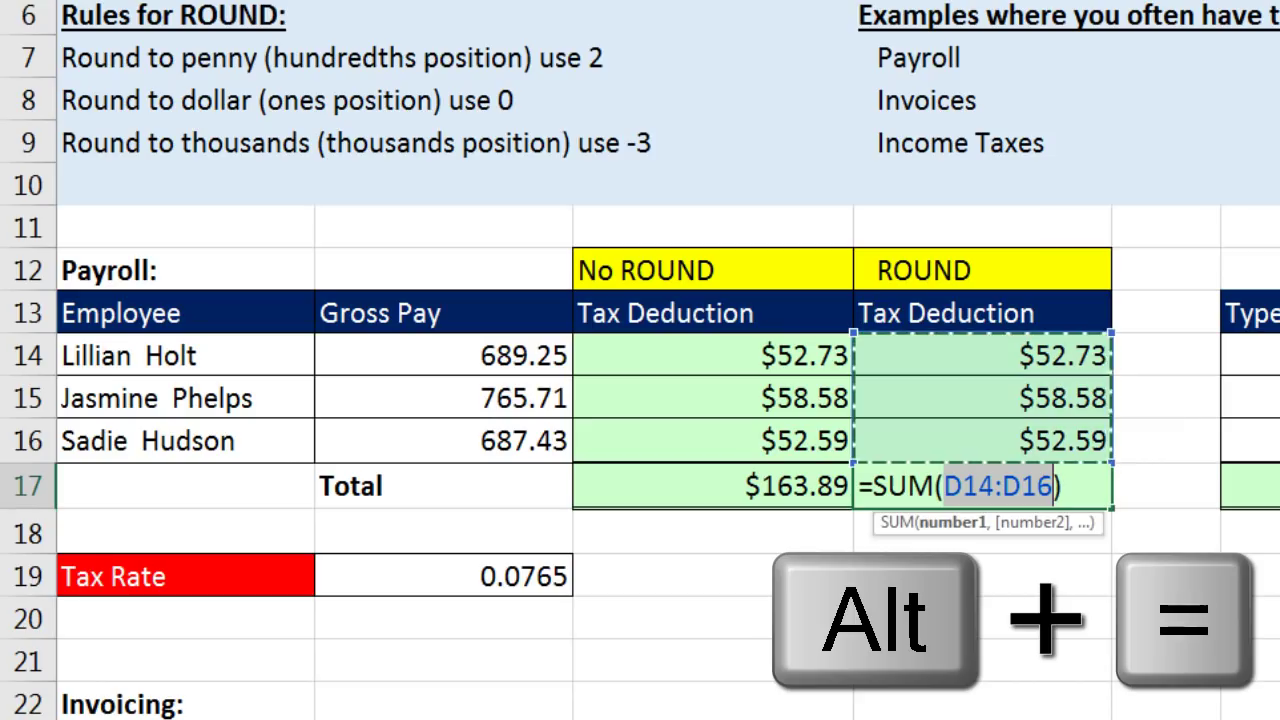
key("Return")
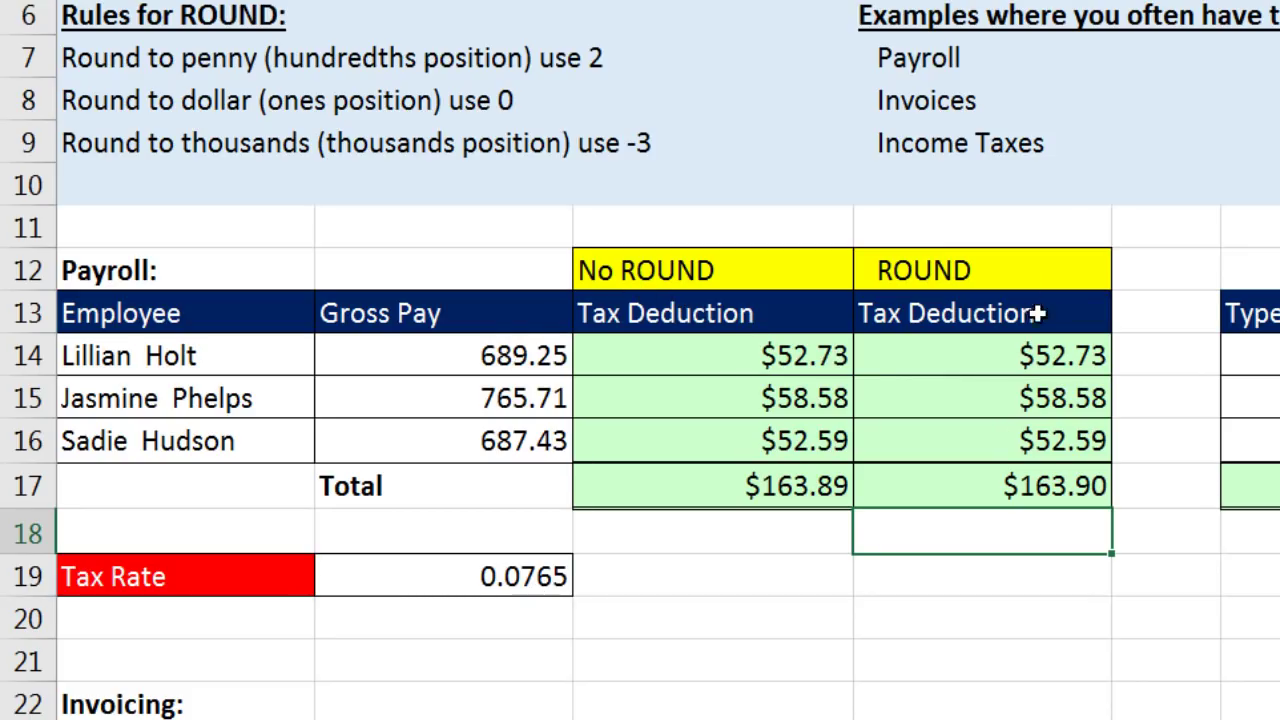
left_click(1014, 368)
left_click(1014, 402)
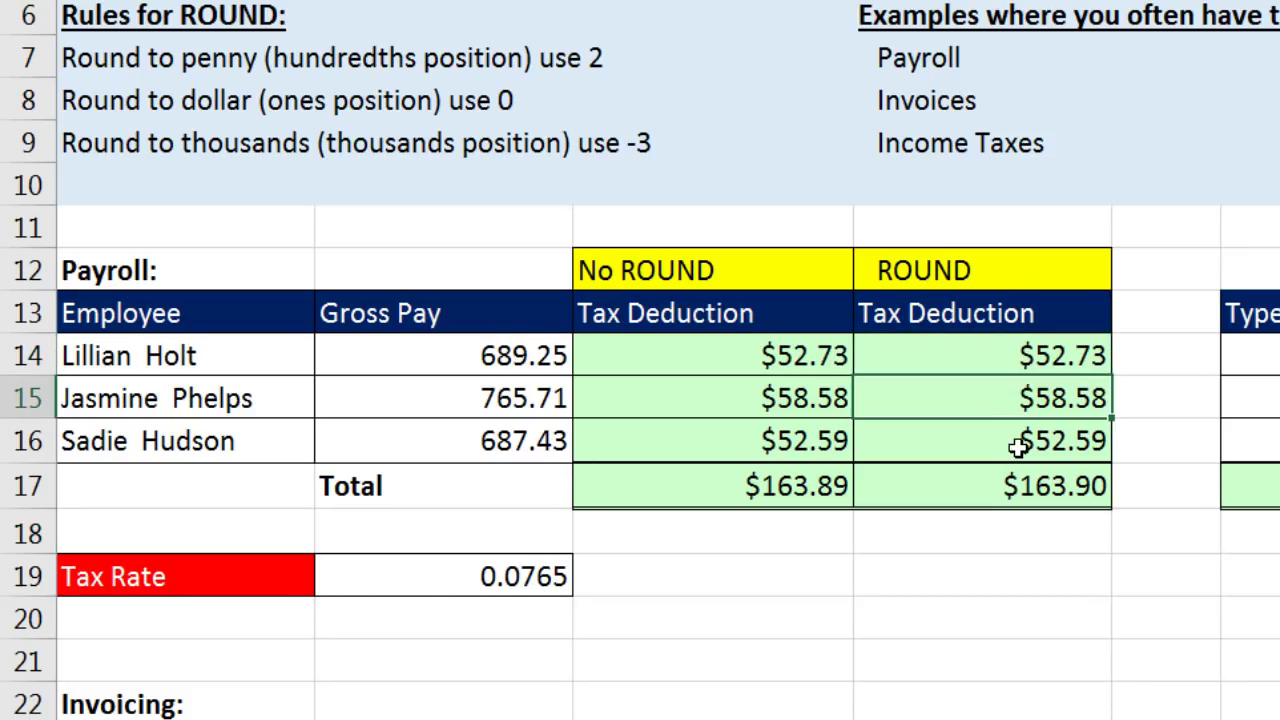
left_click(1018, 445)
left_click(1020, 485)
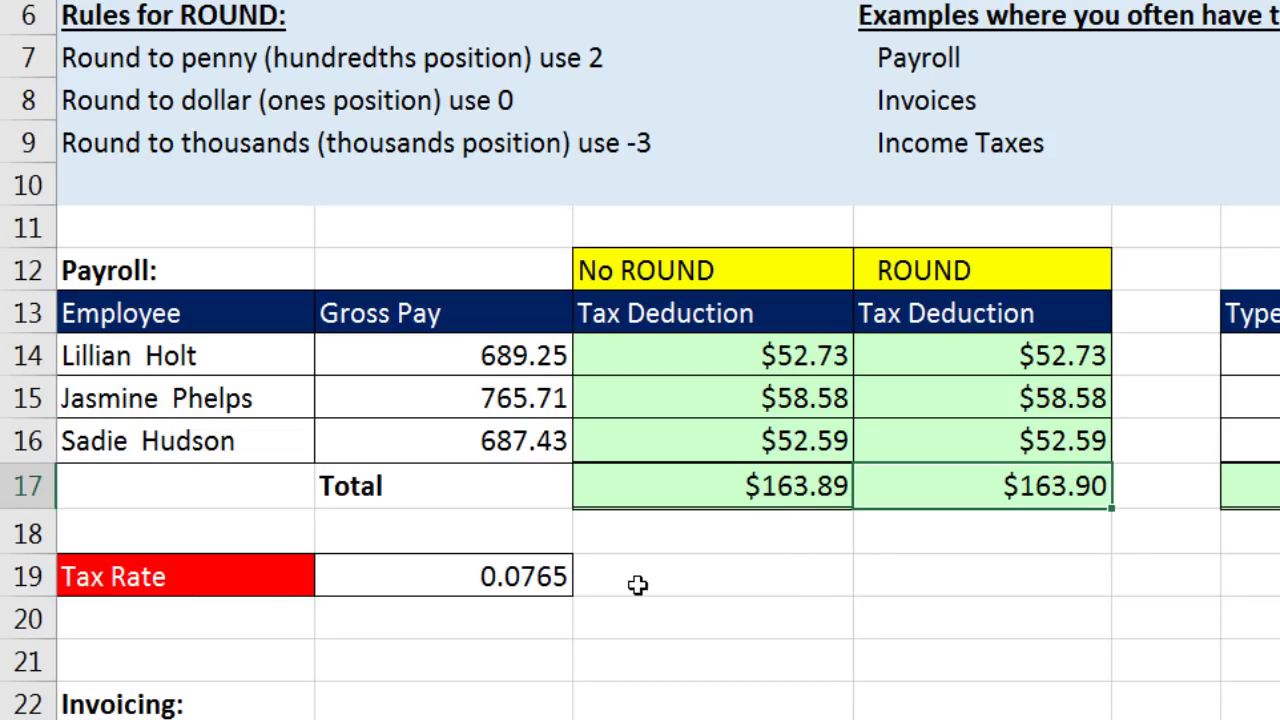
Step: Multiply units by price for the 1" screws in D25 with =C25*B25 and apply the General number format
scroll(680, 614, "down", 5)
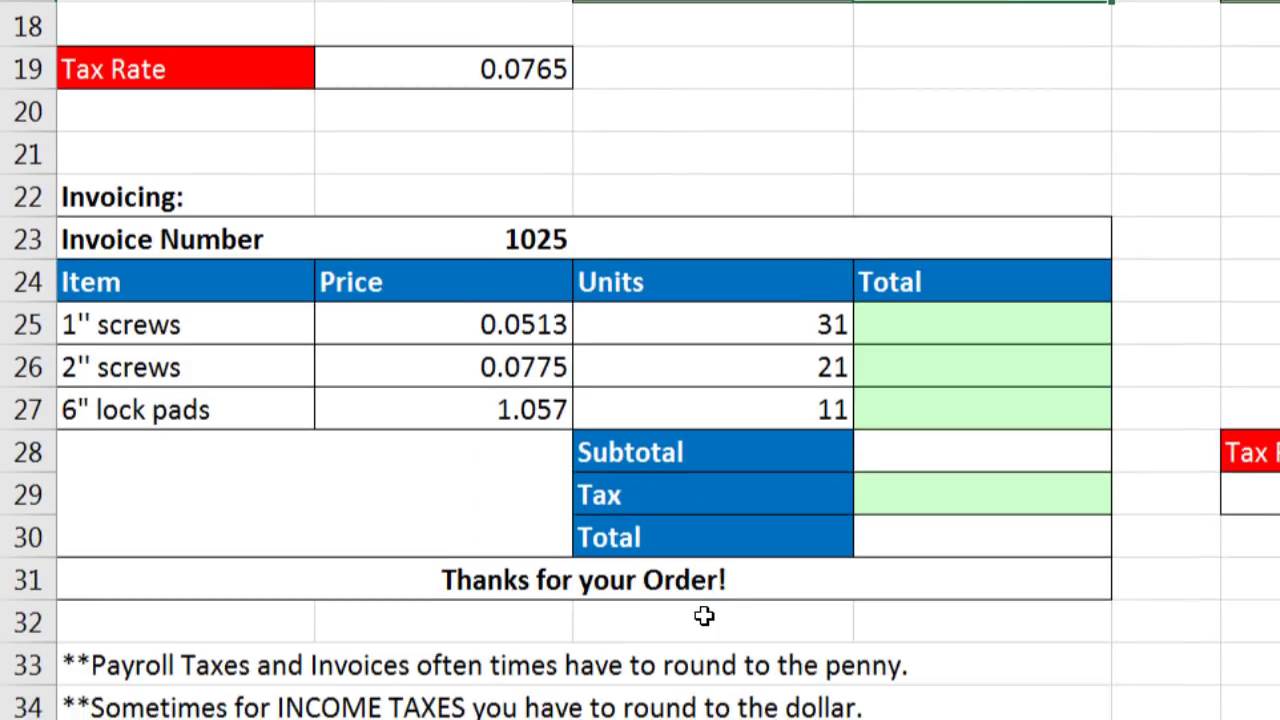
scroll(704, 618, "down", 3)
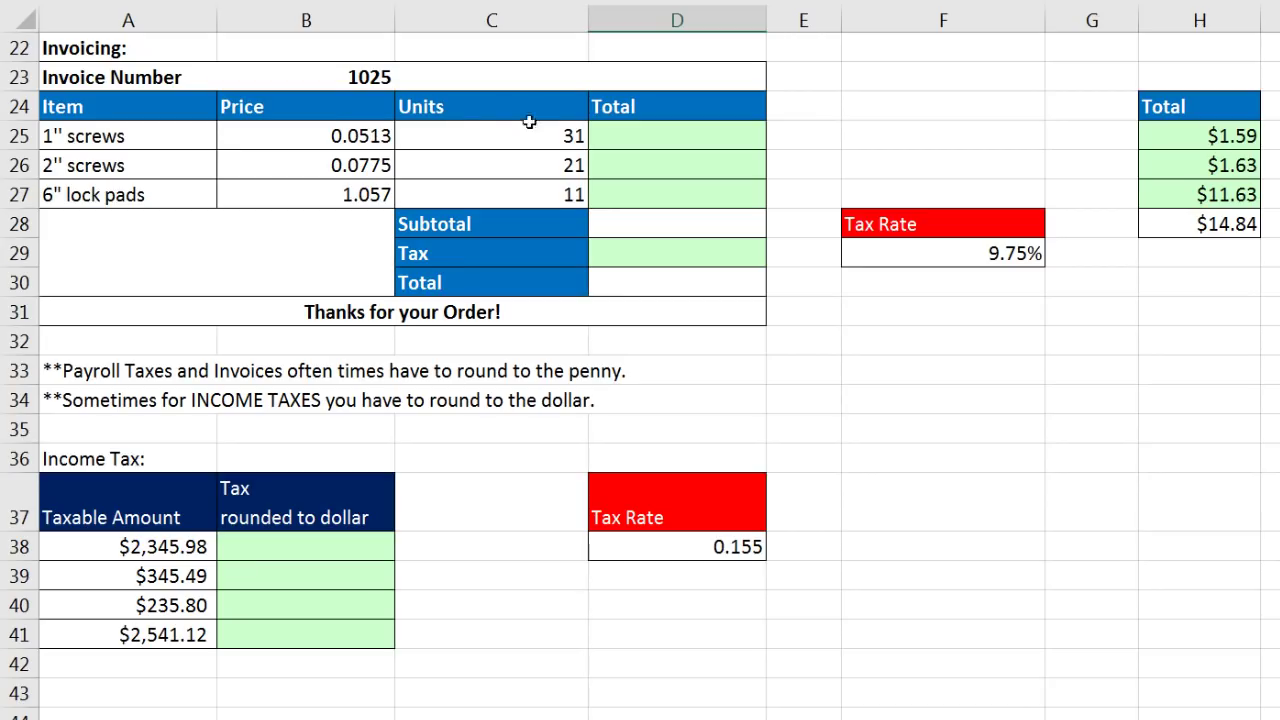
left_click(628, 136)
type("=")
key("Left")
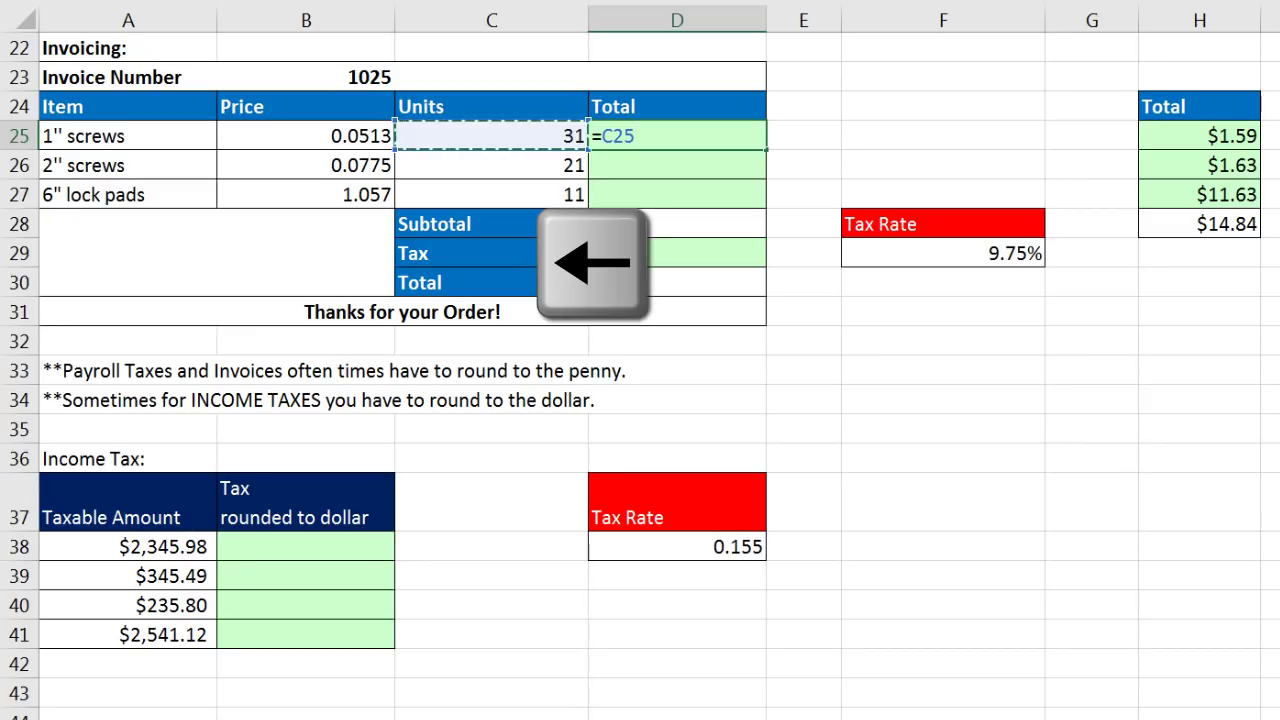
type("*")
key("Left")
key("Left")
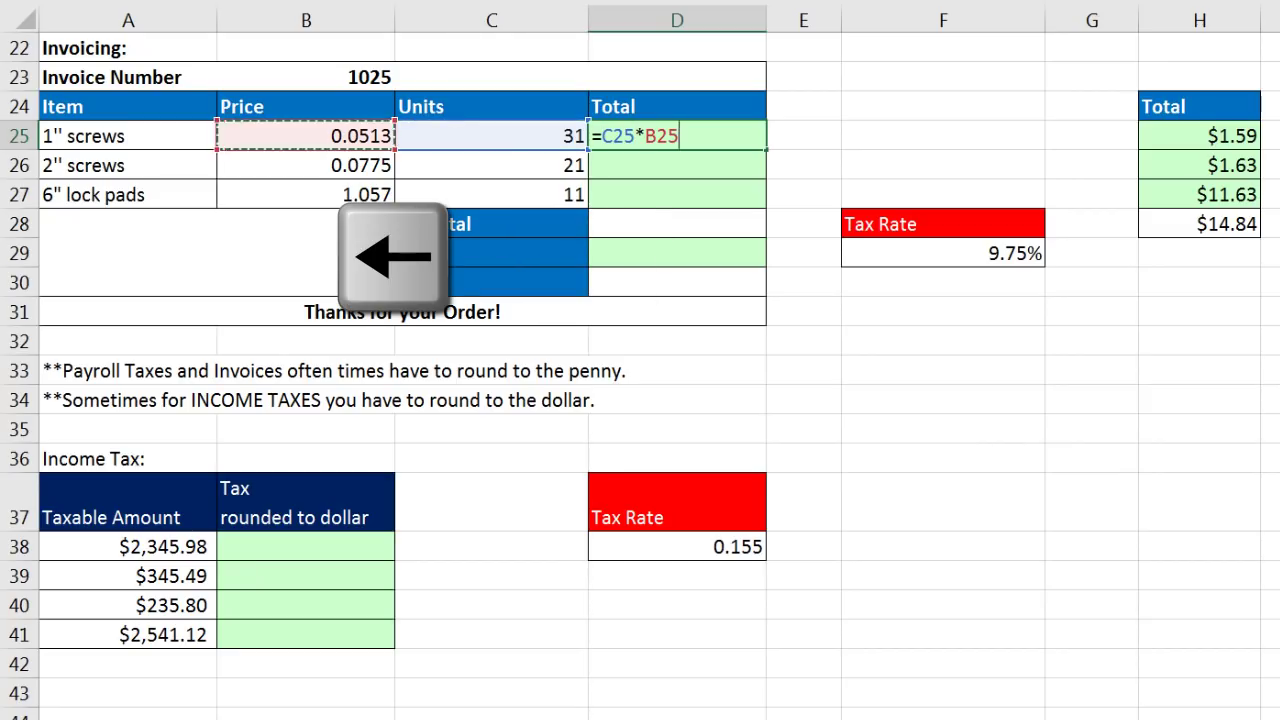
key("ctrl+Return")
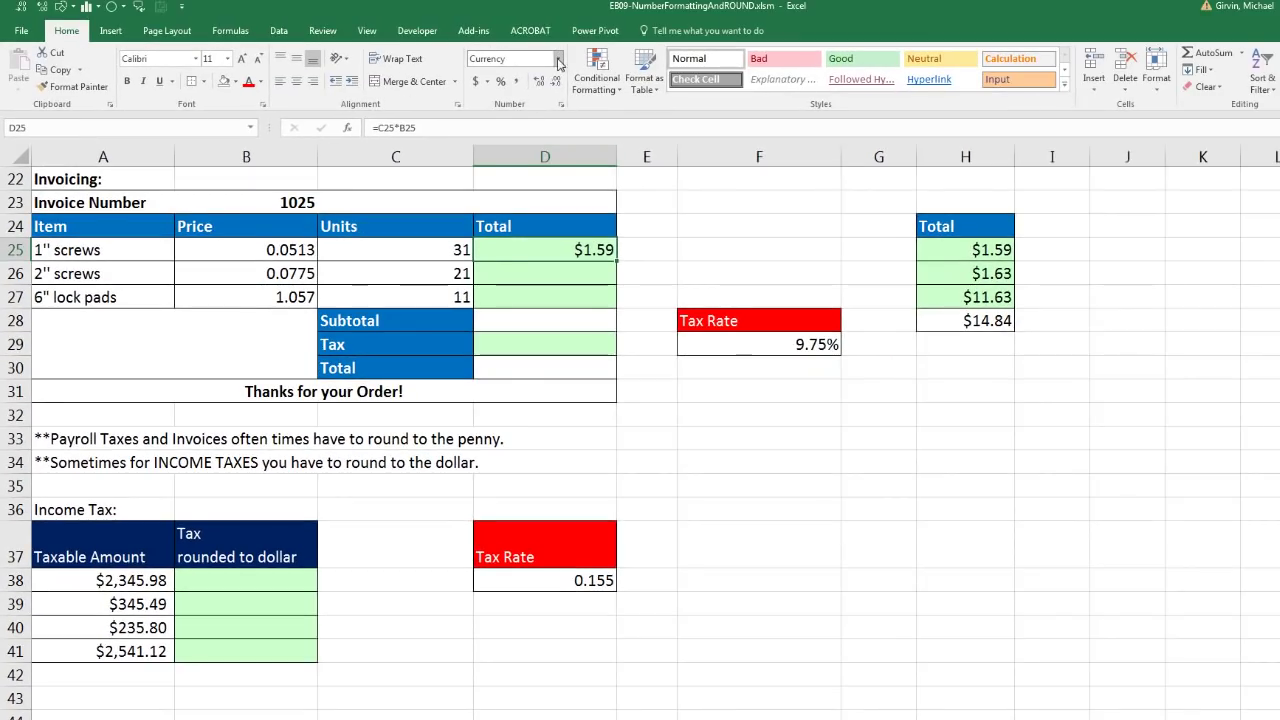
left_click(571, 43)
left_click(528, 85)
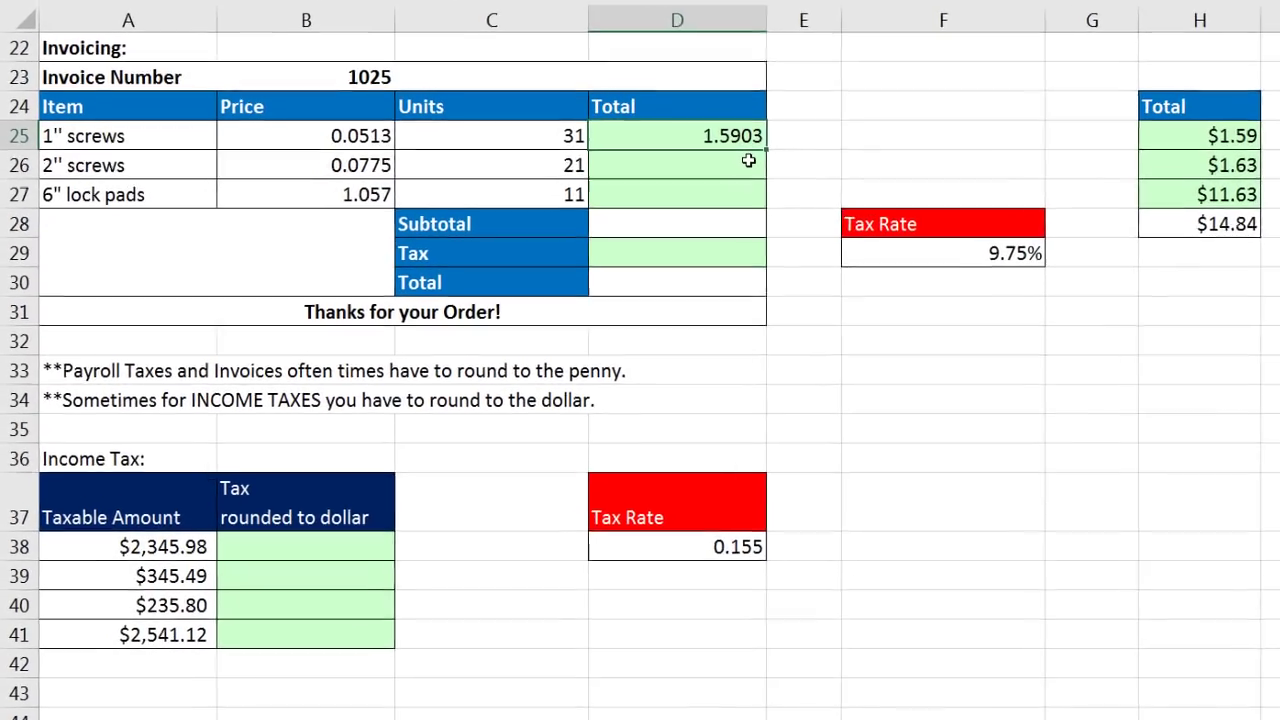
Step: Change the D25 formula to =ROUND(C25*B25,2) and copy it down through D27
key("F2")
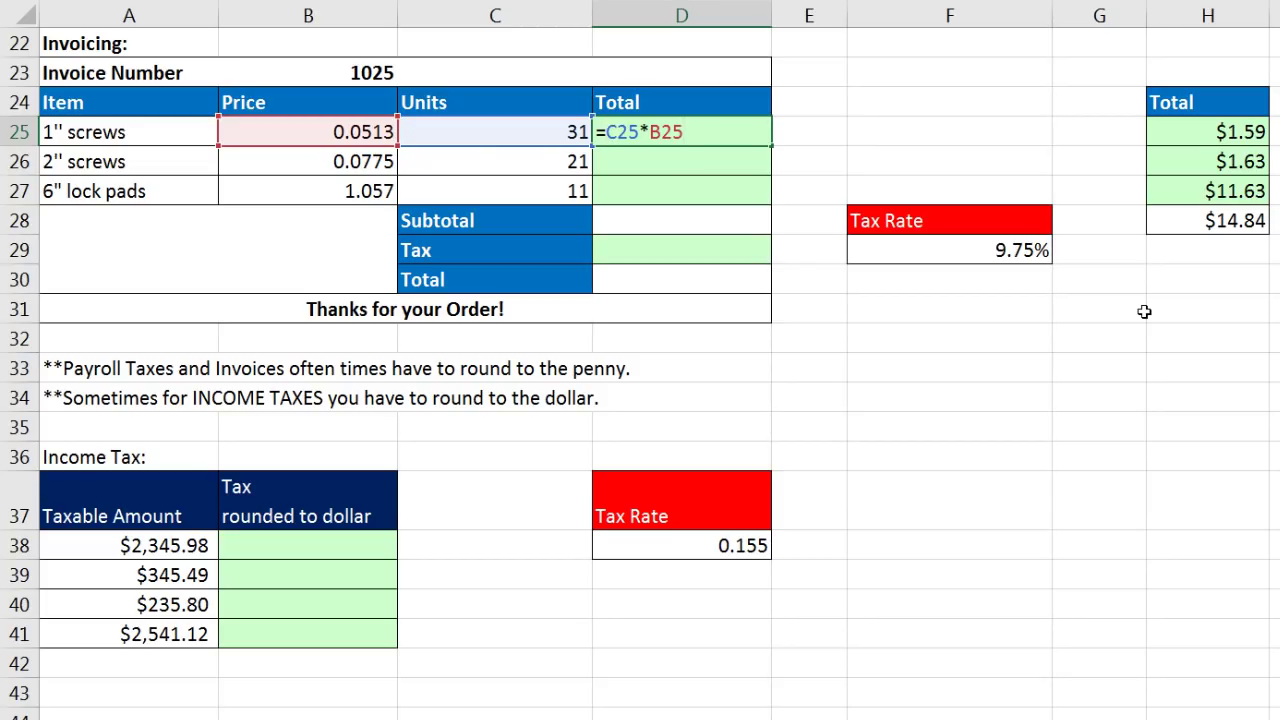
type("rou")
key("Tab")
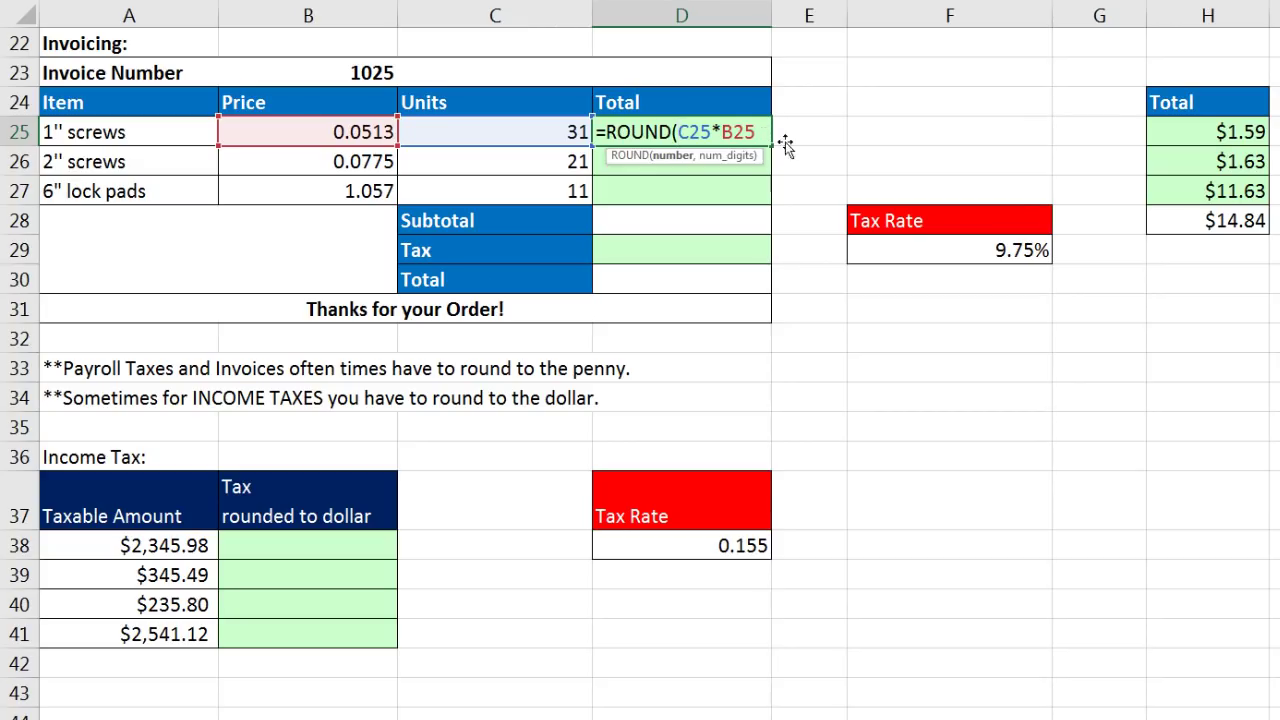
type(",2)")
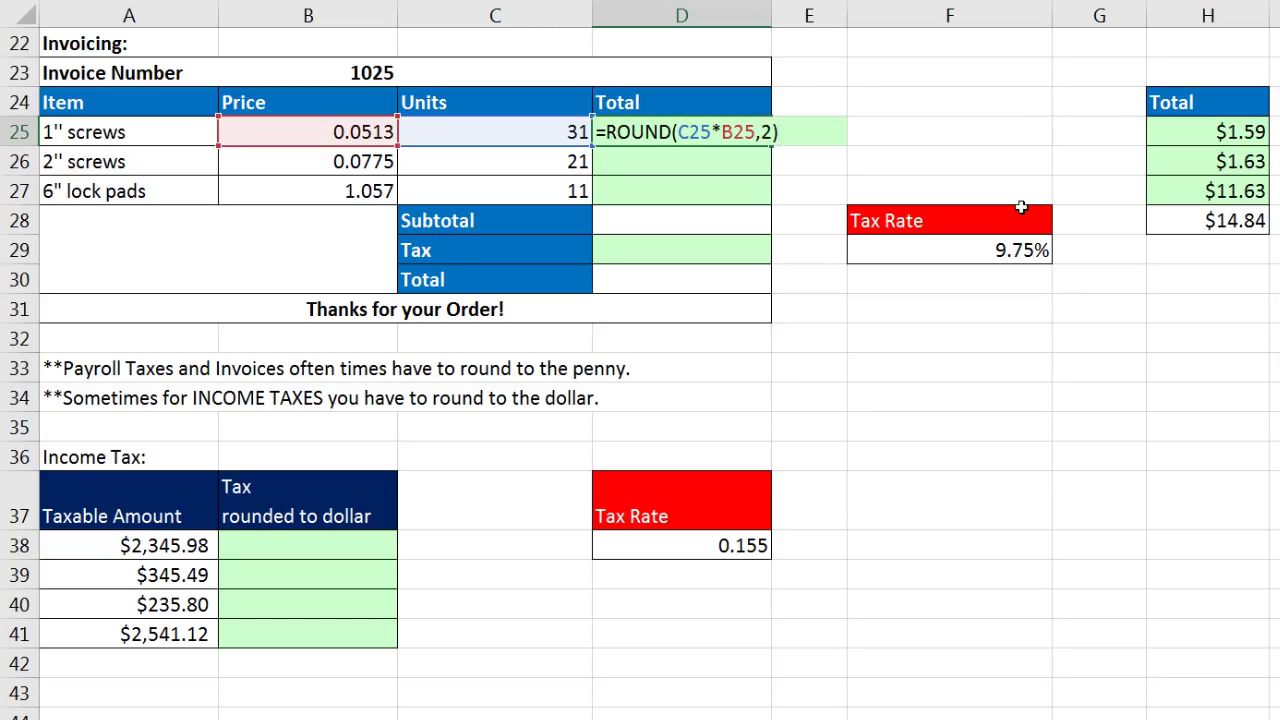
key("ctrl+Return")
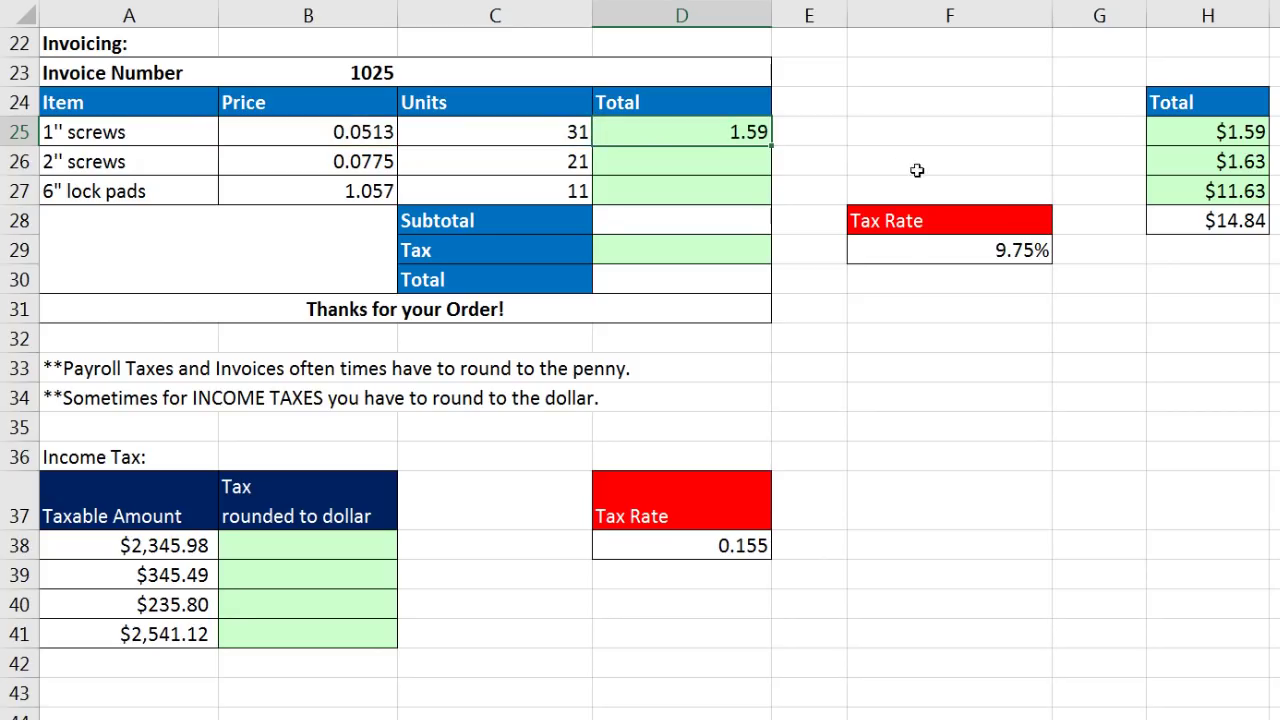
left_click_drag(770, 146, 768, 201)
Step: Format the invoice line totals D25:D27 as Currency with the $ symbol and 2 decimal places
key("ctrl+1")
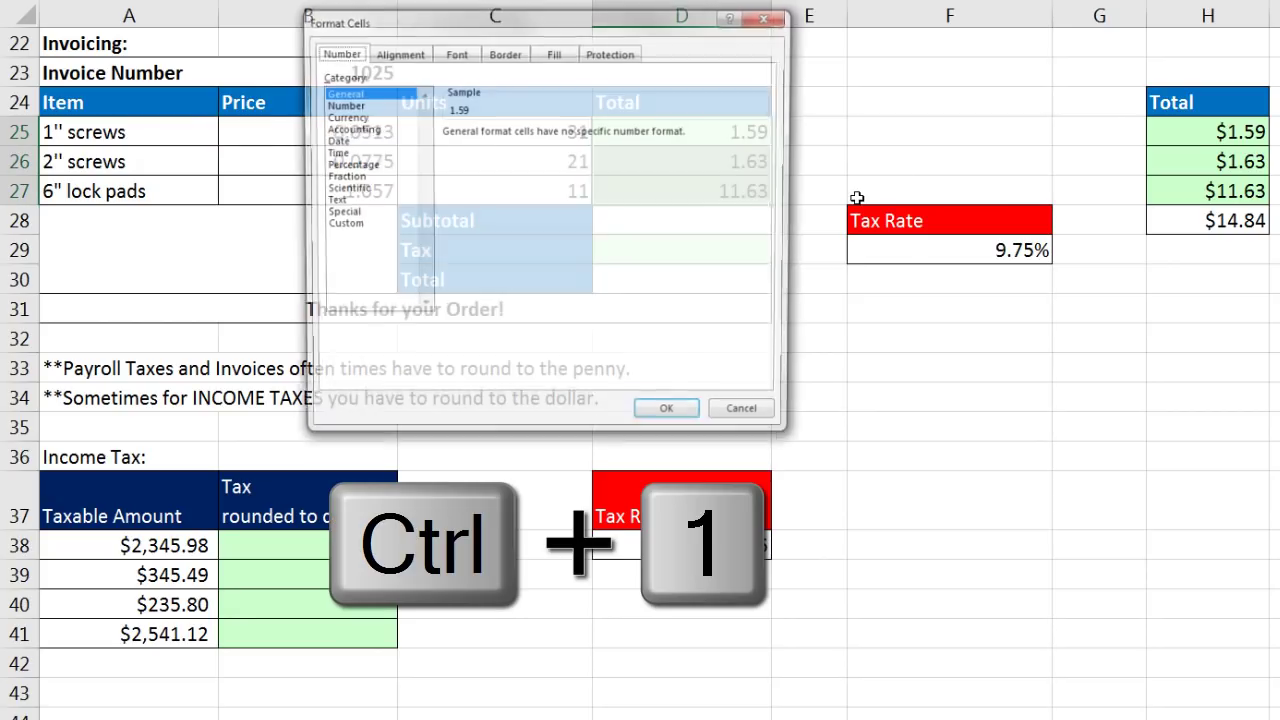
left_click(362, 118)
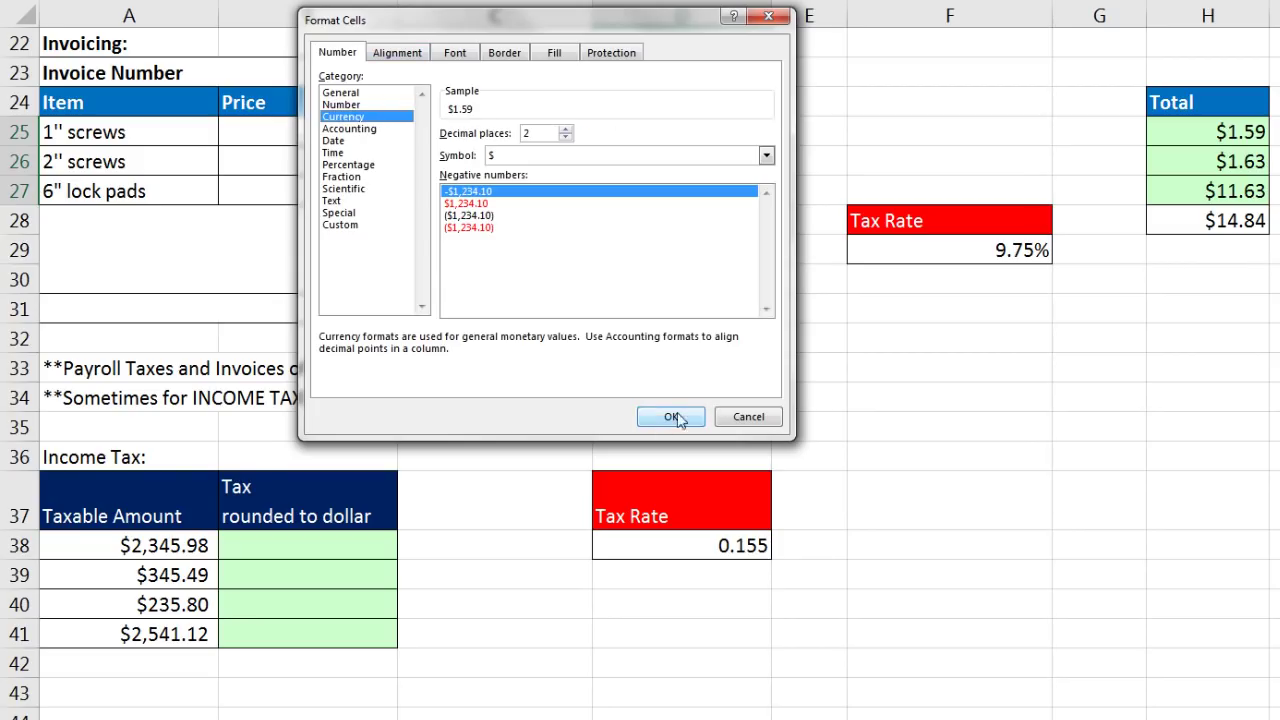
key("Return")
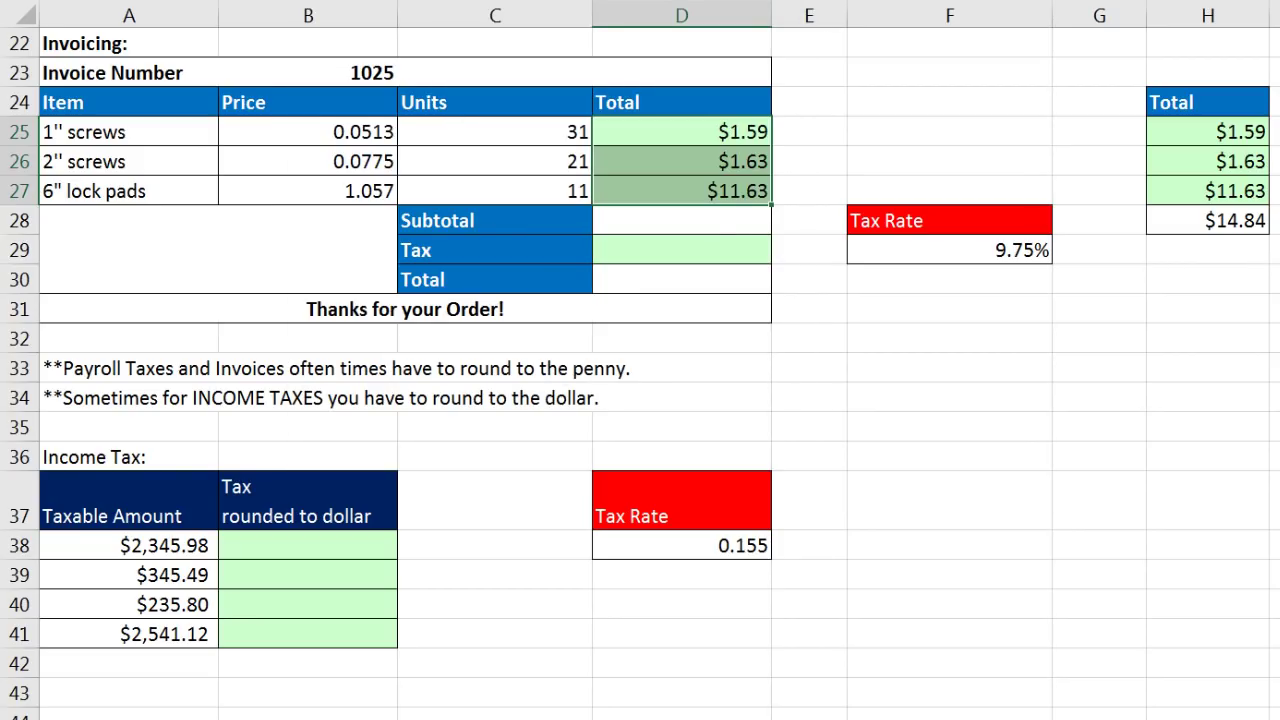
Step: Calculate the invoice subtotal in D28 with =SUM(D25:D27) and look back at the payroll totals for comparison
left_click(724, 220)
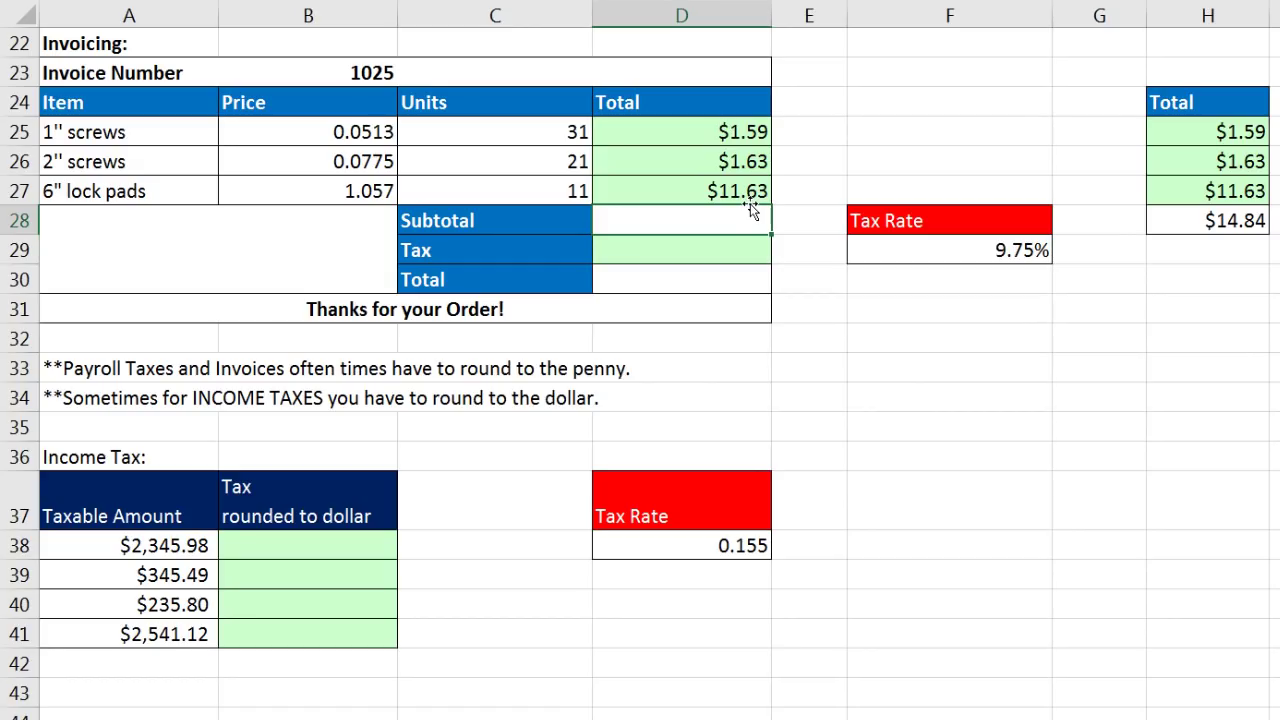
key("alt+equal")
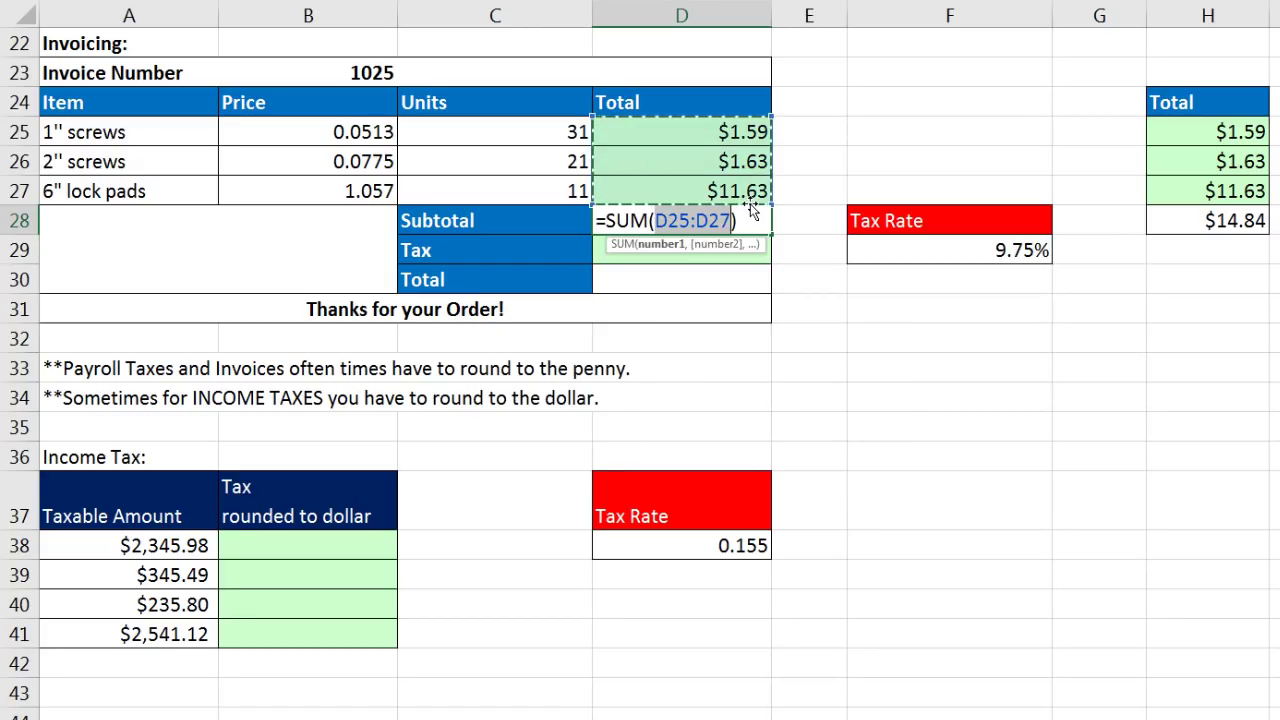
key("Return")
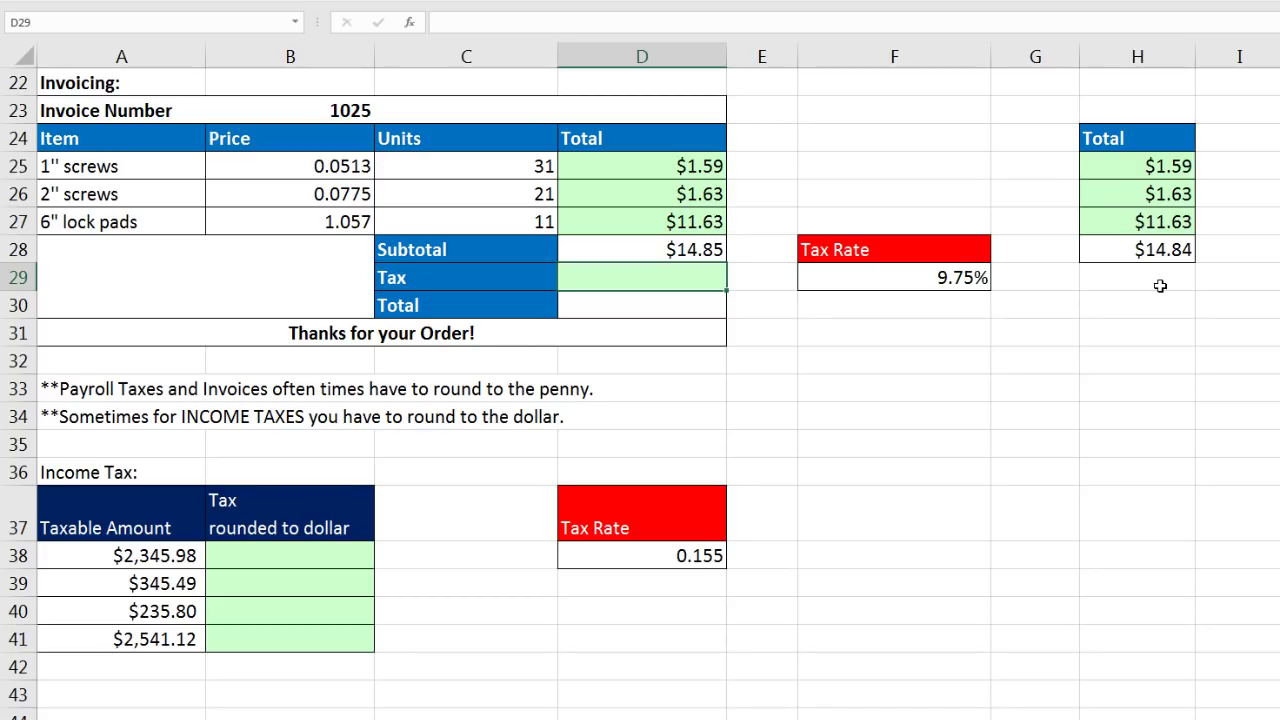
scroll(1151, 316, "up", 5)
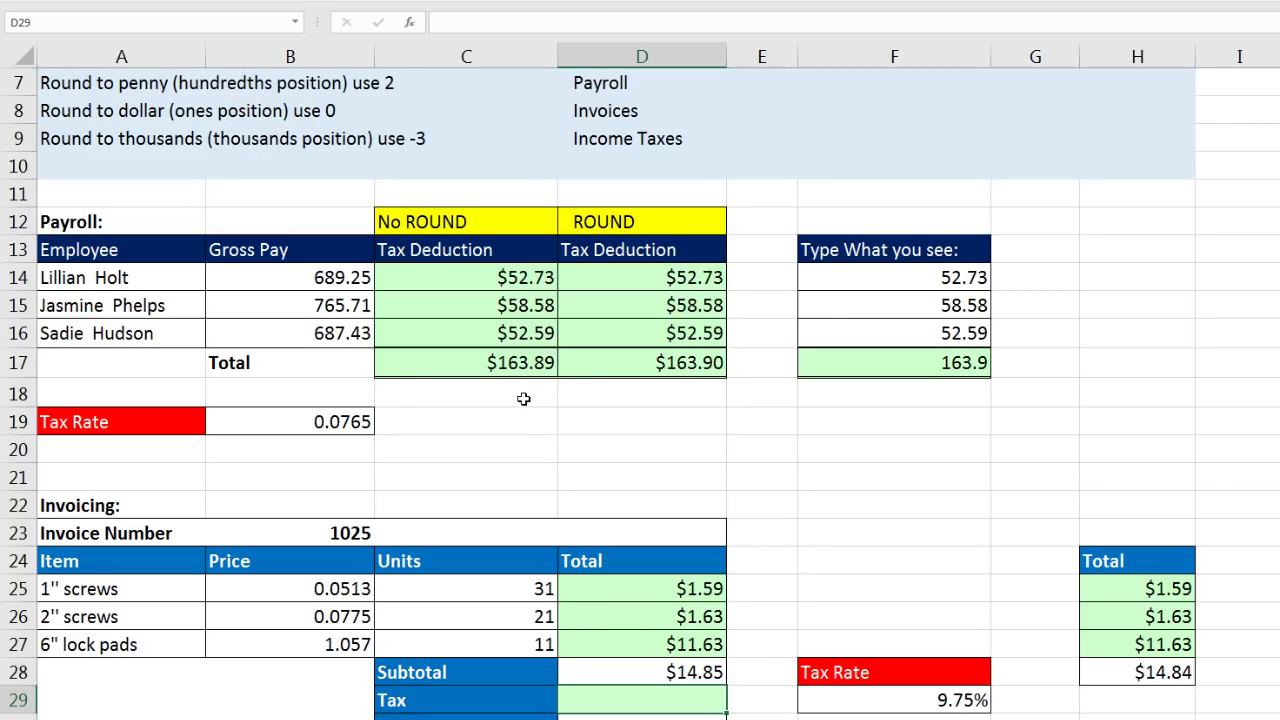
scroll(523, 399, "down", 5)
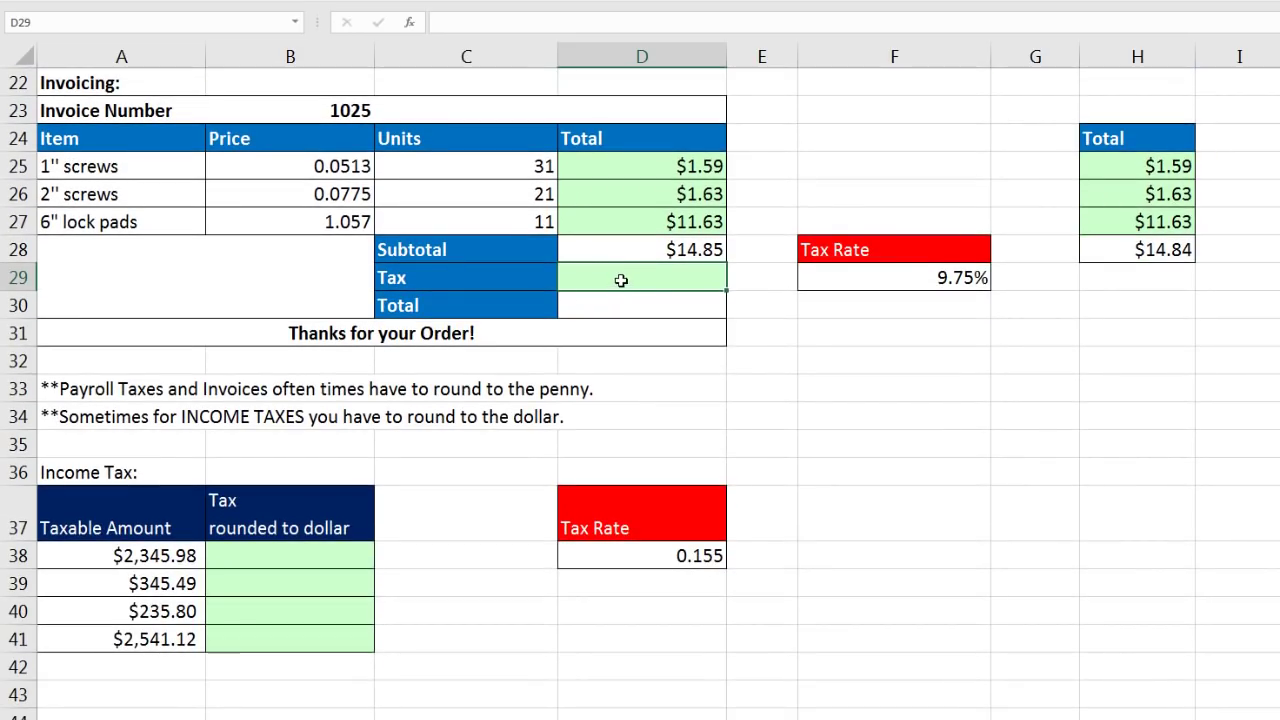
Step: Calculate the invoice tax rounded to the penny in D29 with =ROUND(D28*F29,2)
left_click(697, 253)
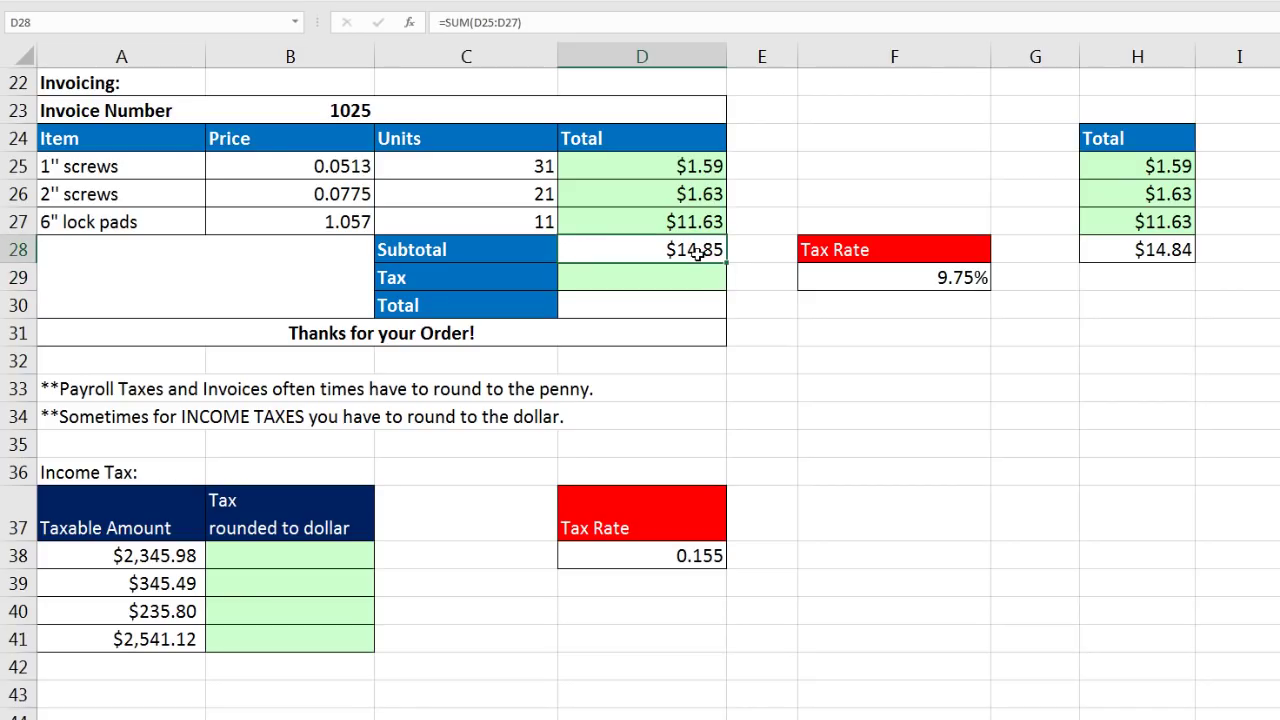
left_click(852, 286)
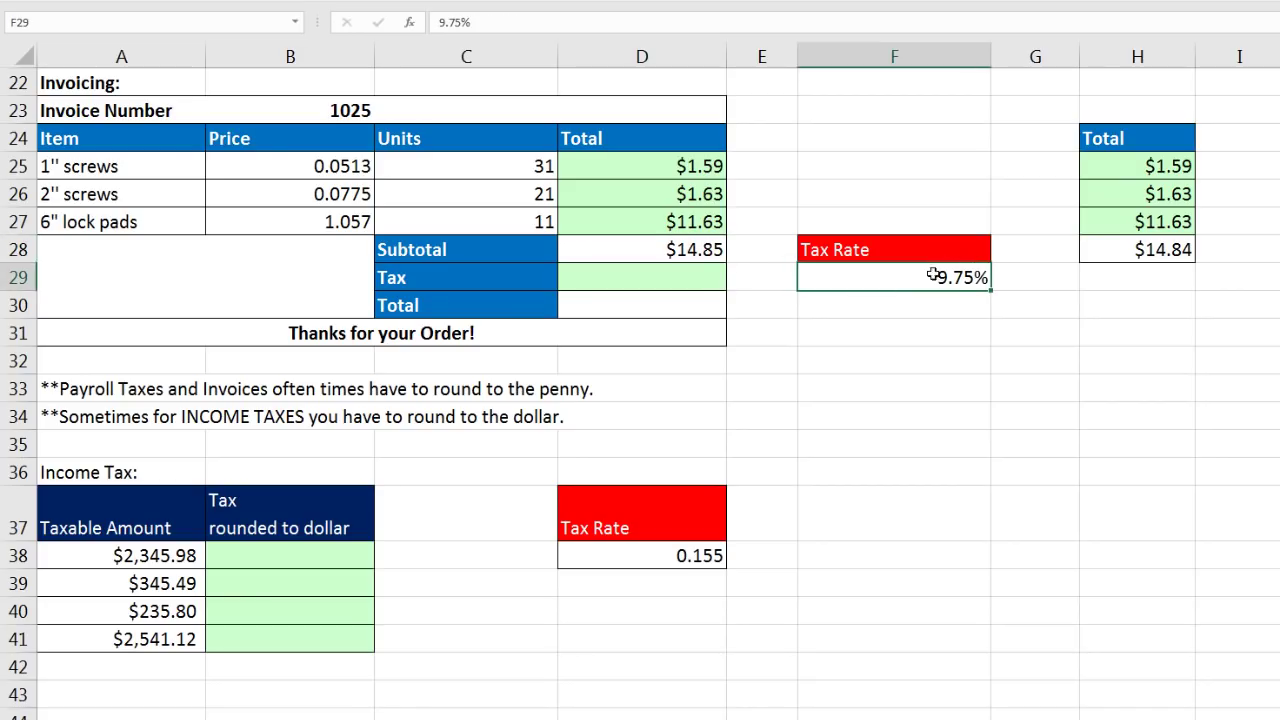
left_click(710, 278)
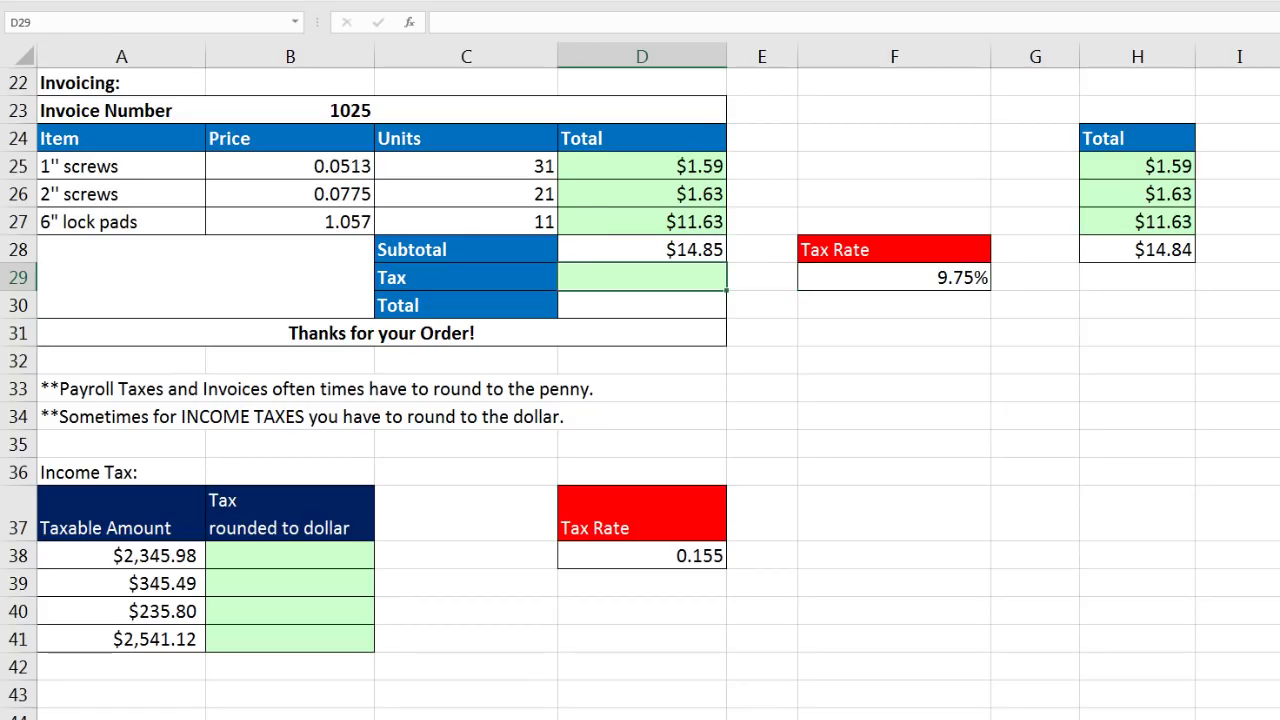
type("=roun")
key("Tab")
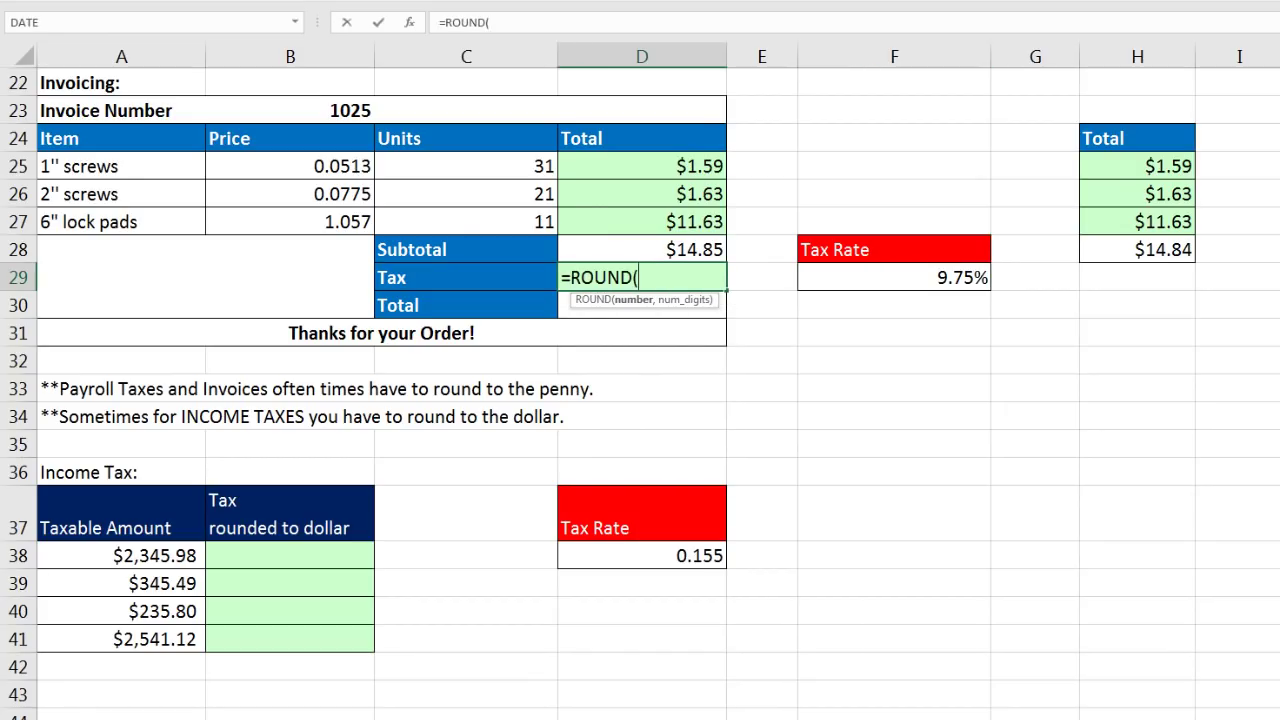
key("Up")
type("*")
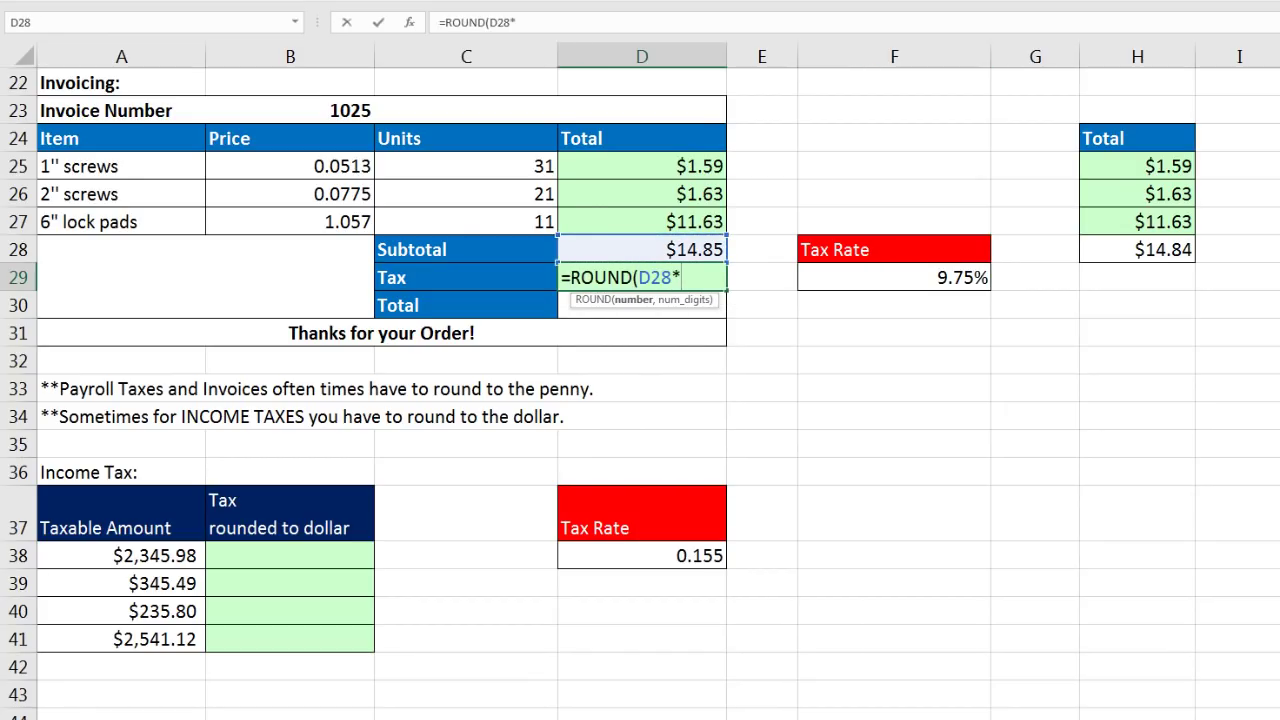
left_click(978, 288)
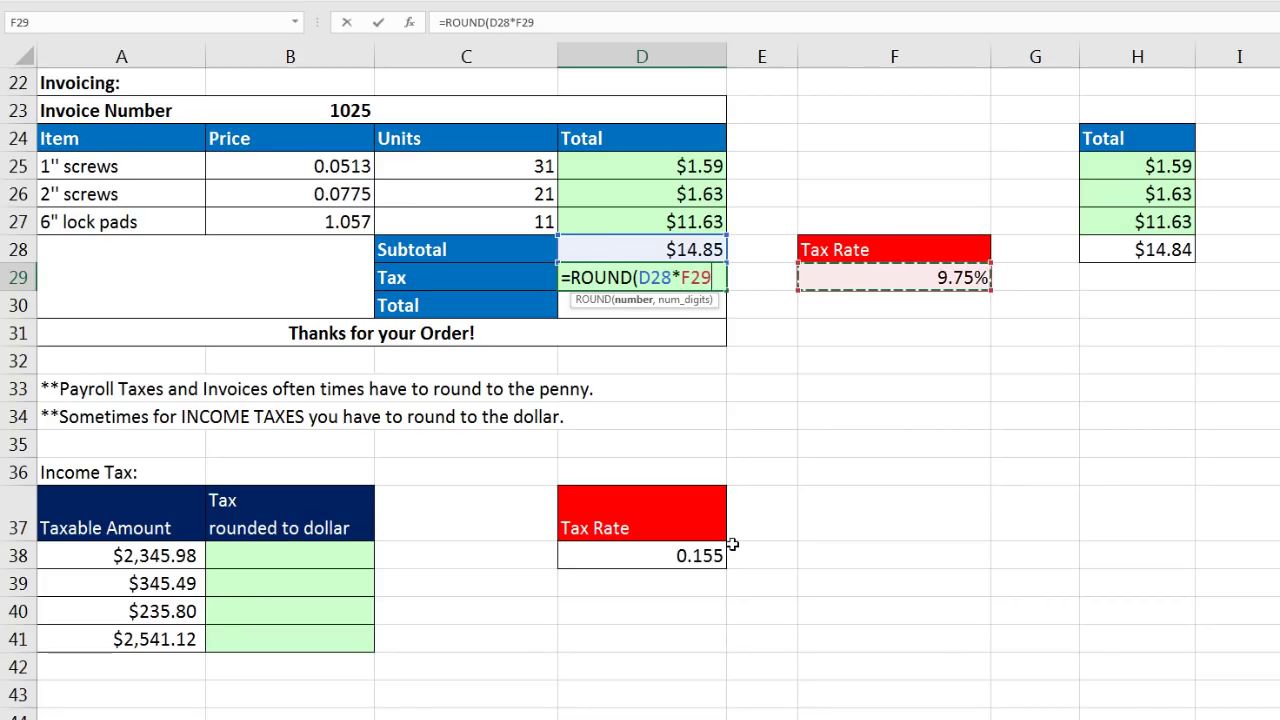
type(",2)")
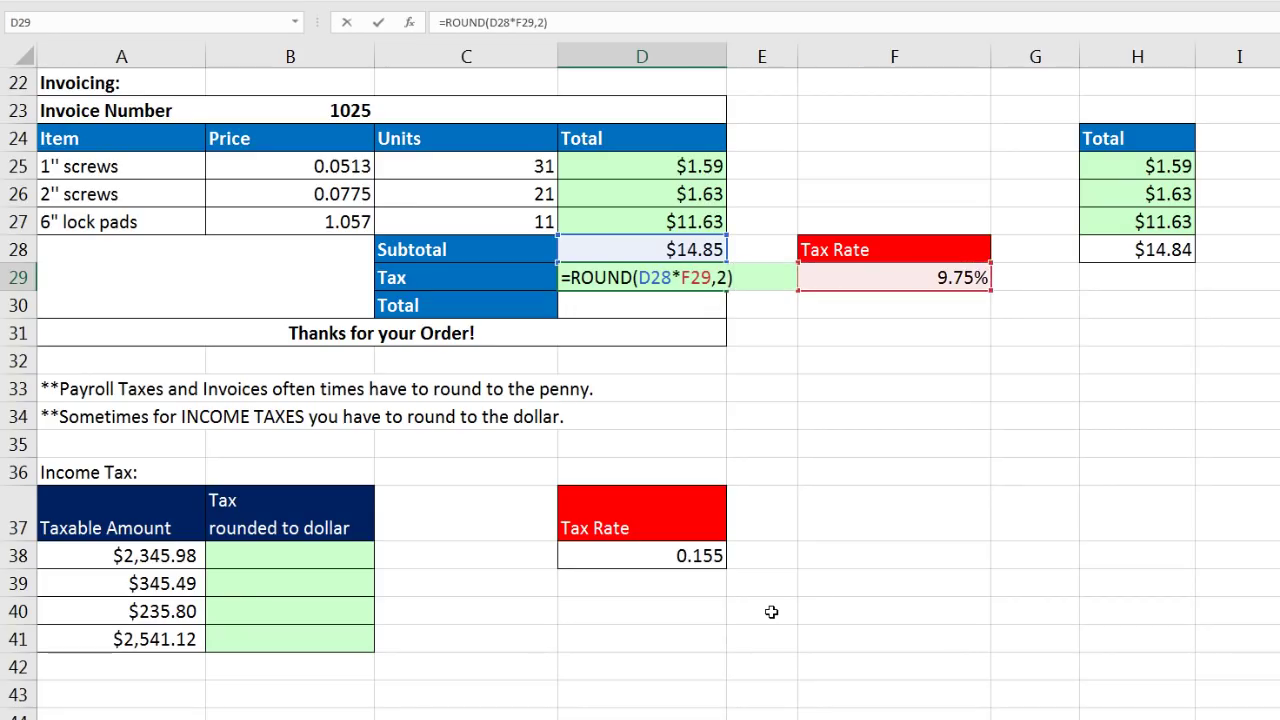
key("Return")
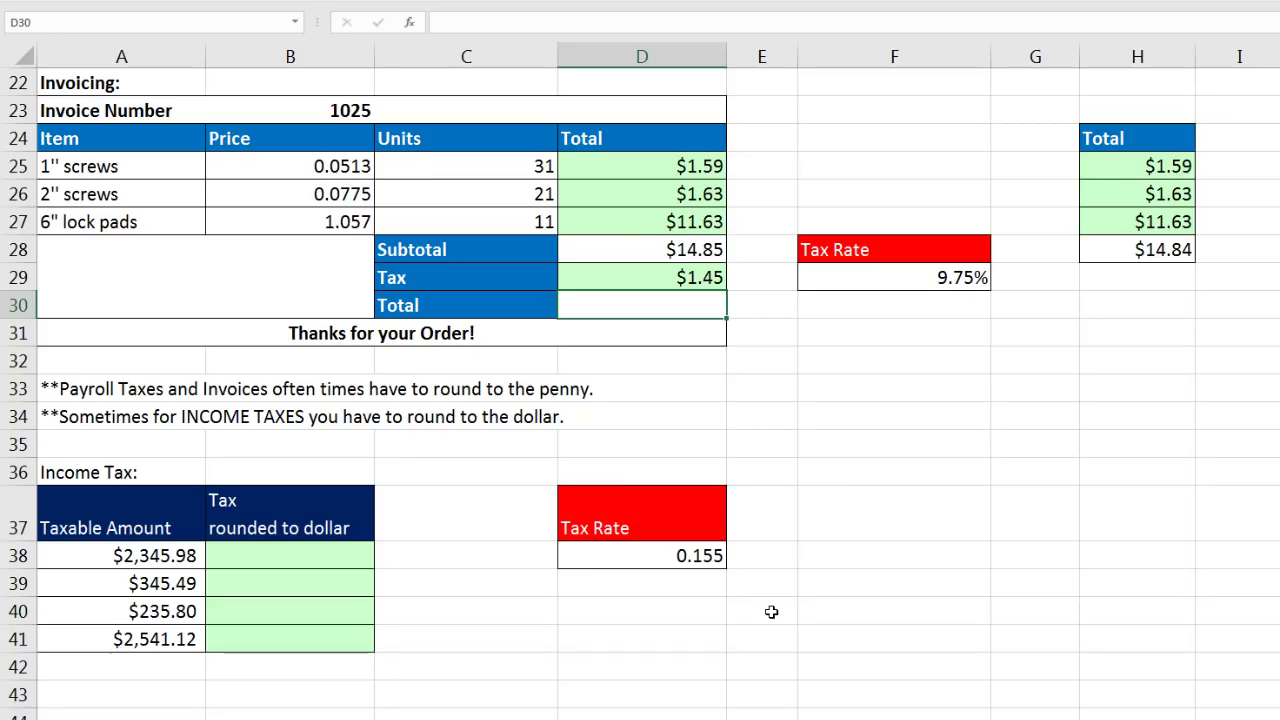
Step: Calculate the invoice total in D30 by adding subtotal and tax with =SUM(D28:D29)
key("alt+equal")
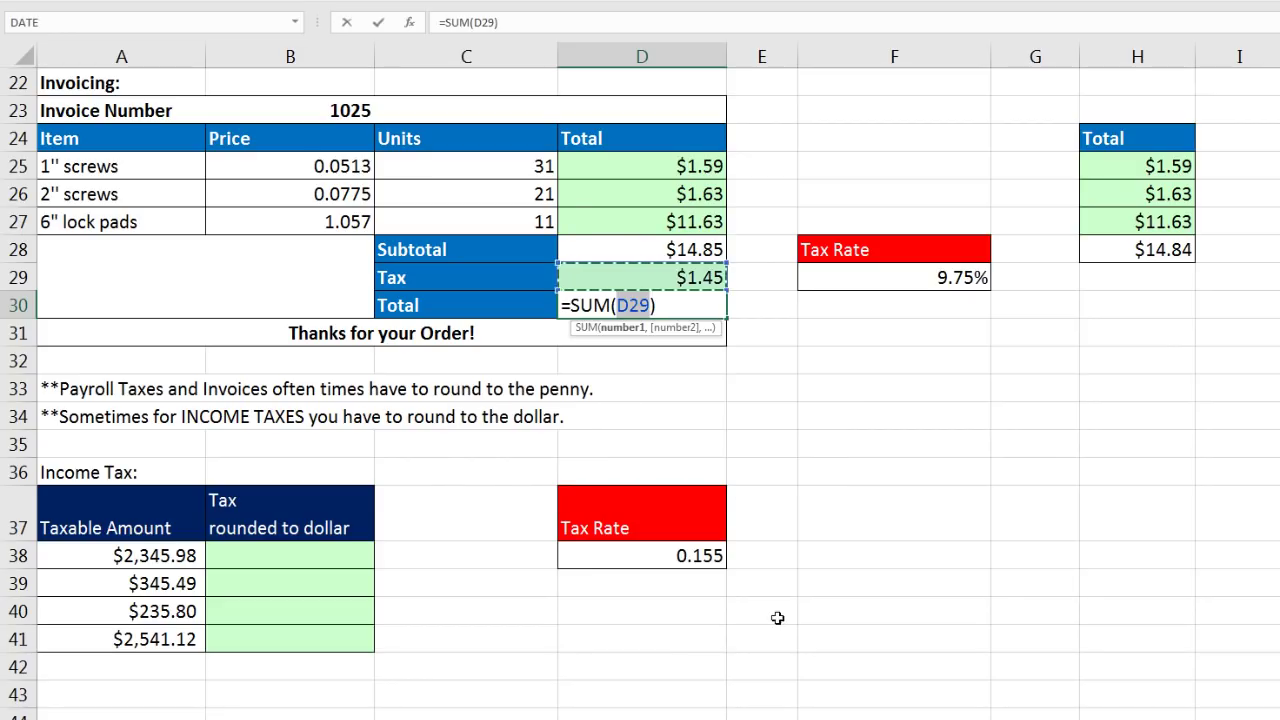
left_click(660, 260)
left_click_drag(660, 260, 672, 277)
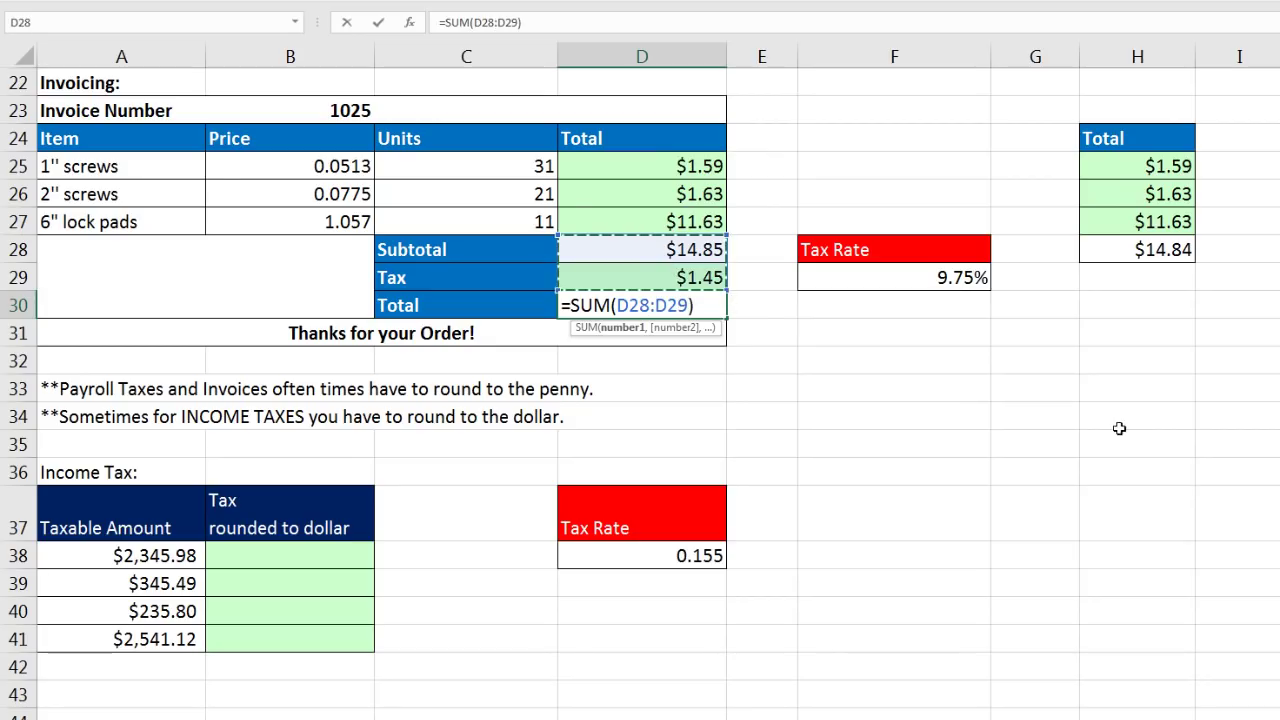
key("Return")
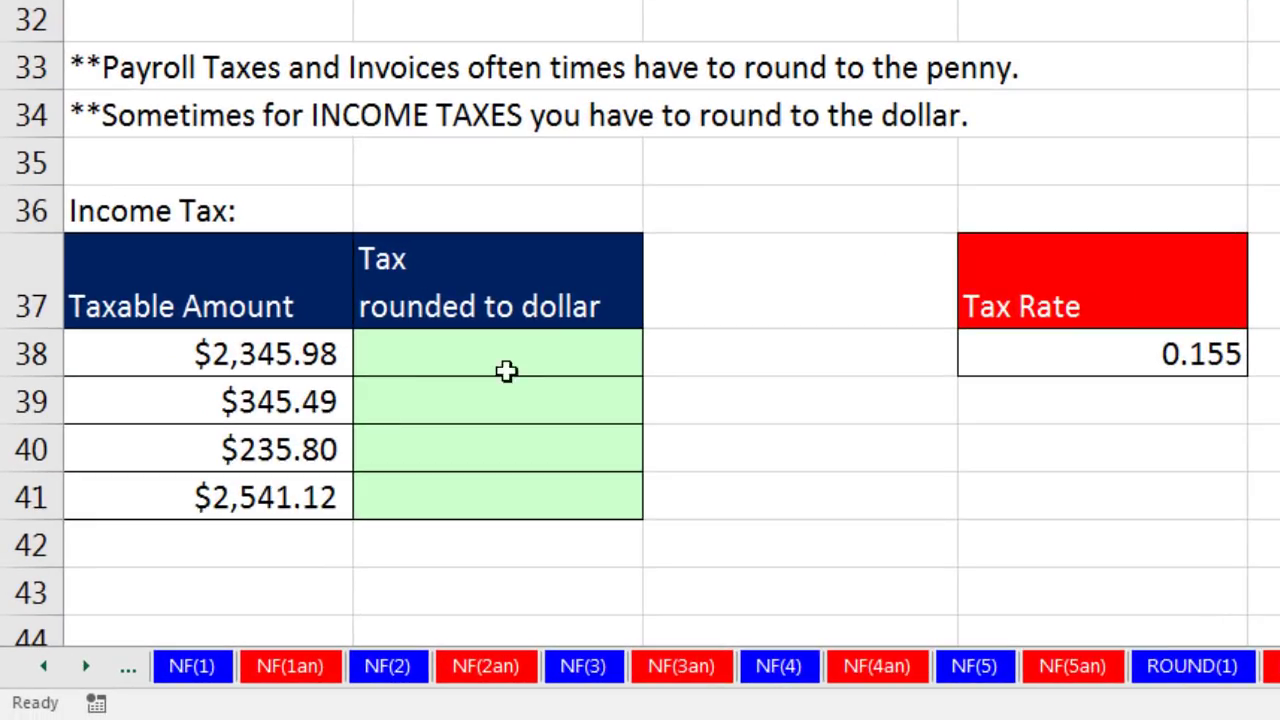
Step: Calculate the income tax in B38 with =A38*$D$38 and copy the formula down through B41
left_click(434, 360)
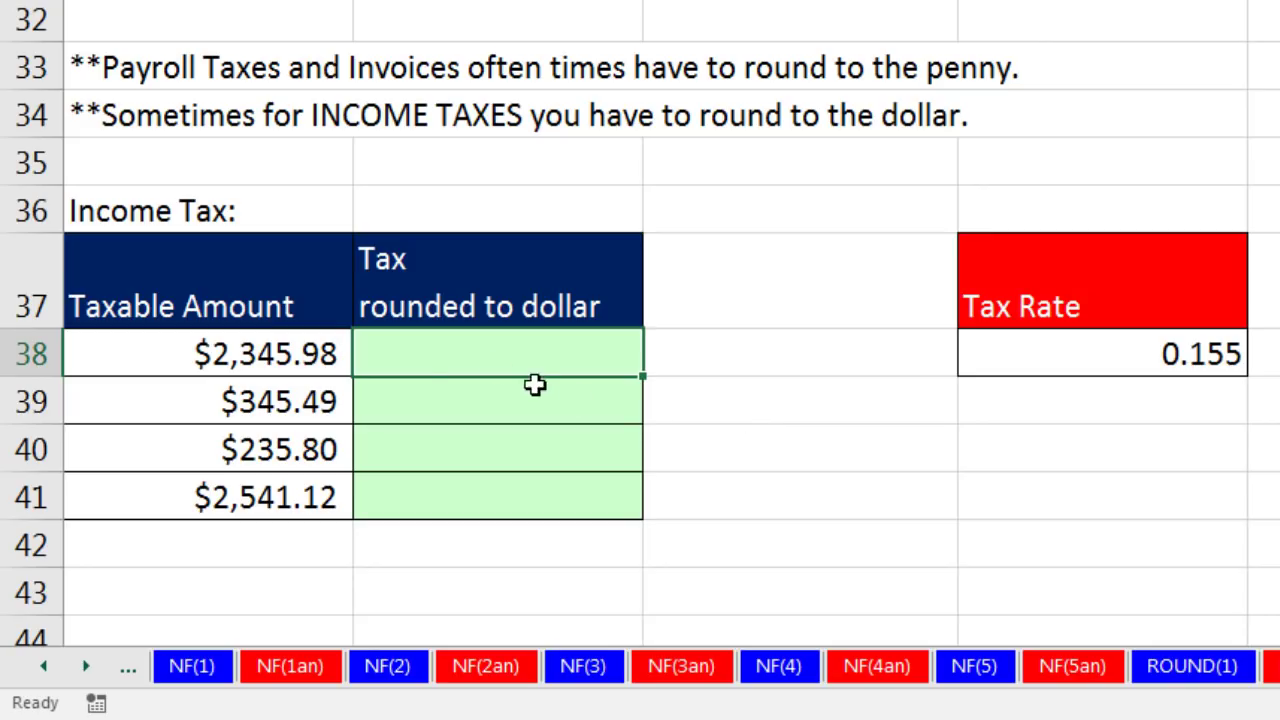
type("=")
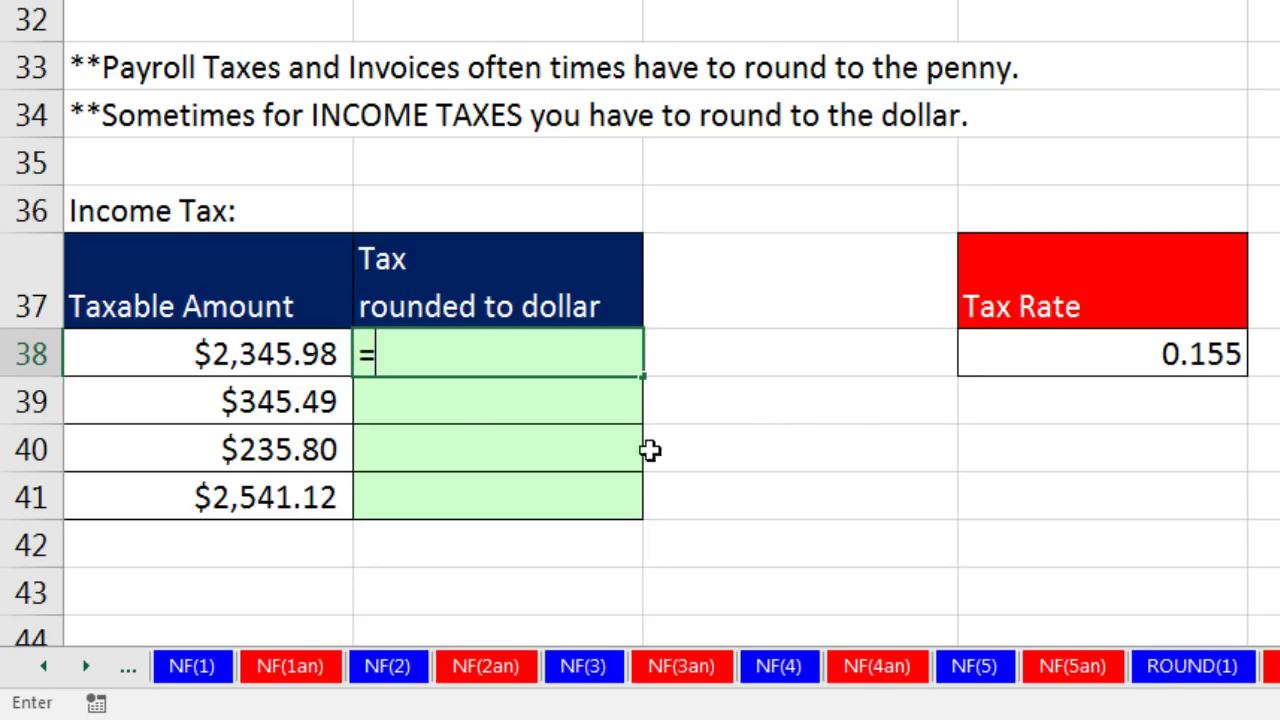
left_click(285, 353)
type("*")
left_click(994, 357)
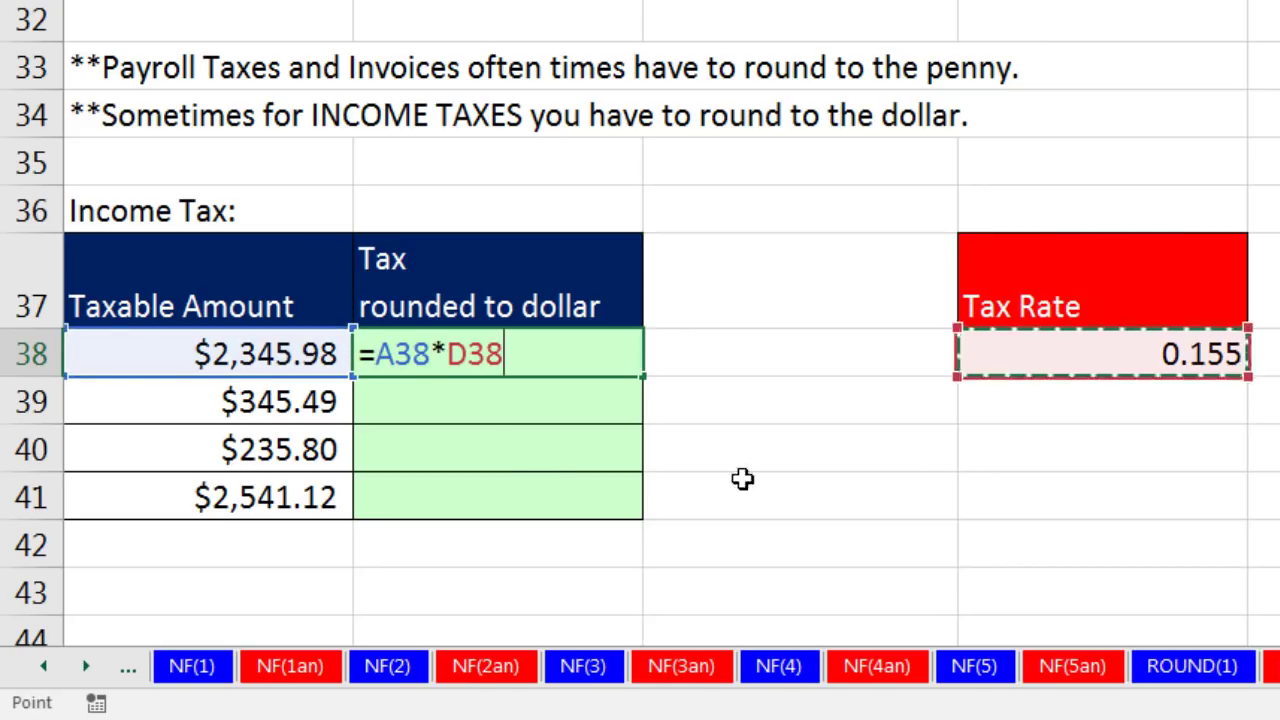
key("F4")
key("ctrl+Return")
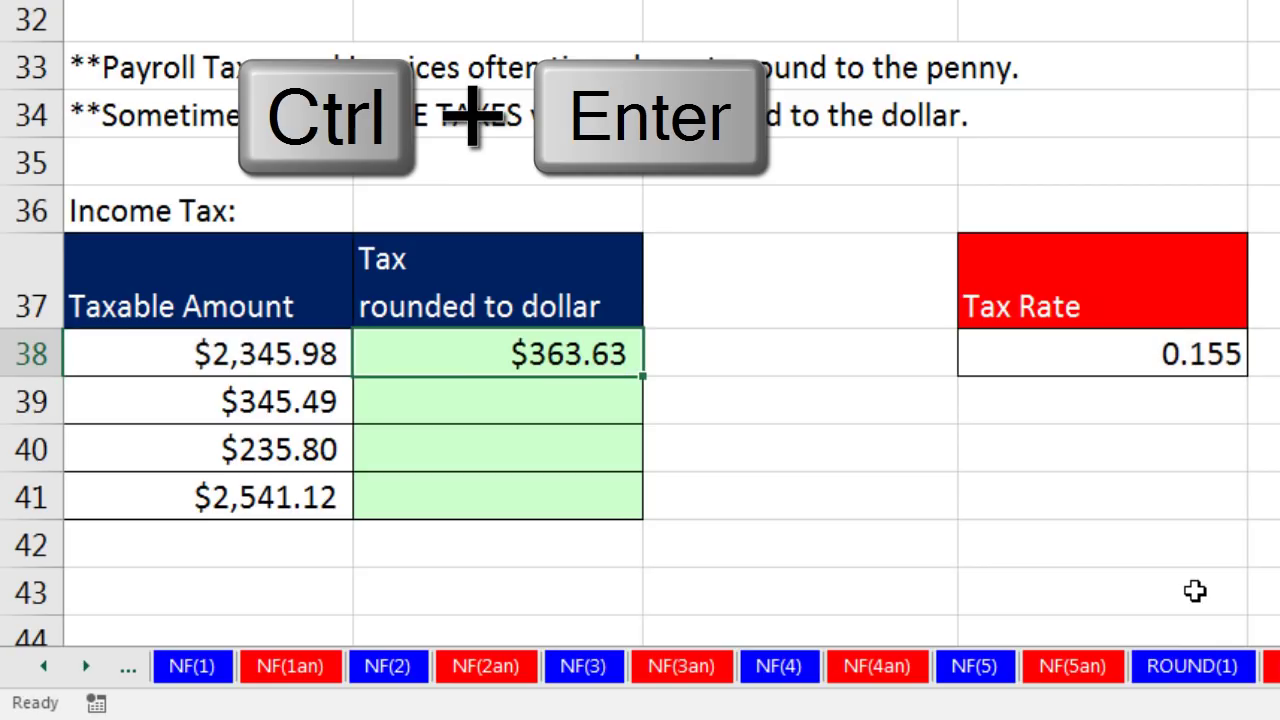
double_click(643, 376)
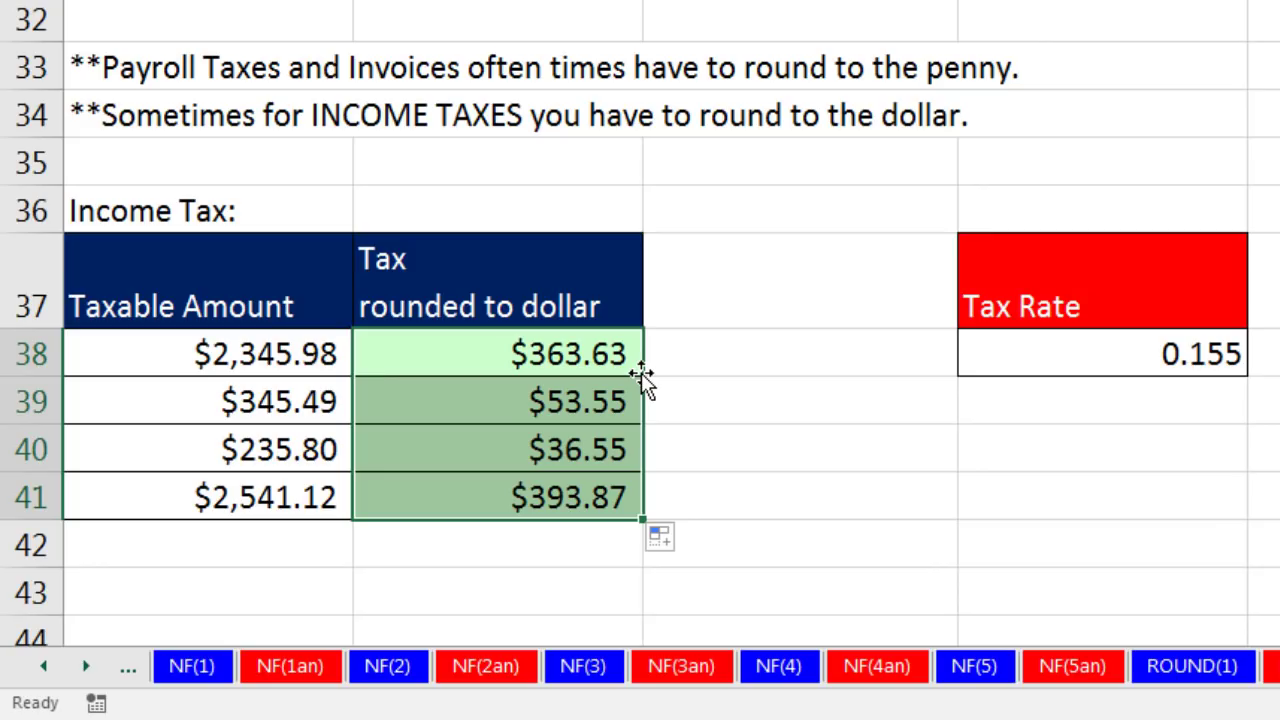
Step: Change the B38 formula to =ROUND(A38*$D$38,0), copy it down through B41 and check the last cell's formula
left_click(630, 358)
key("F2")
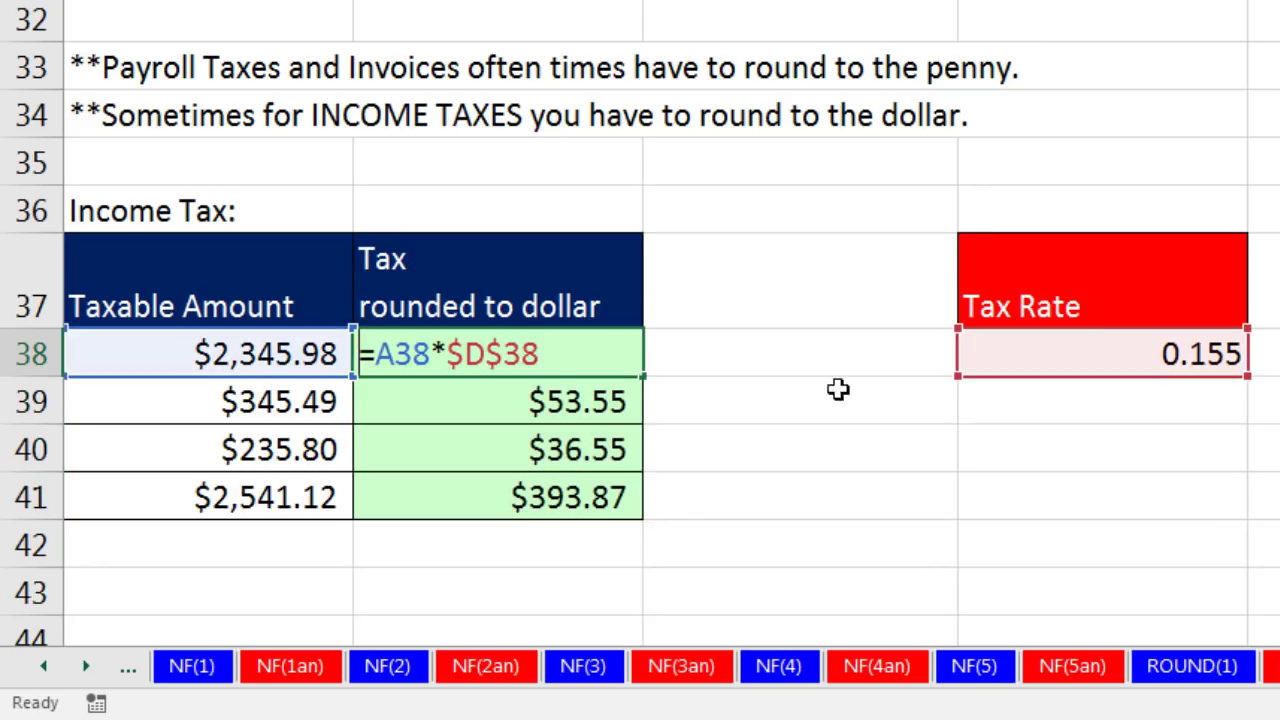
left_click(374, 352)
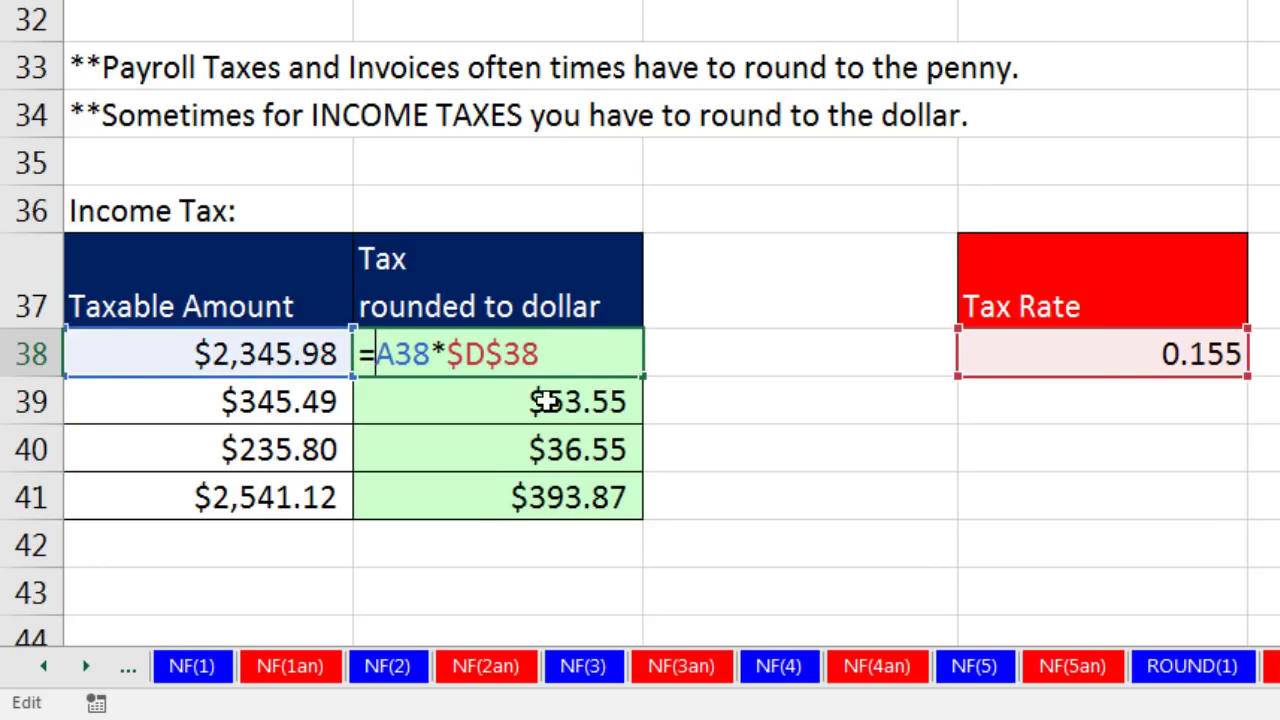
type("ro")
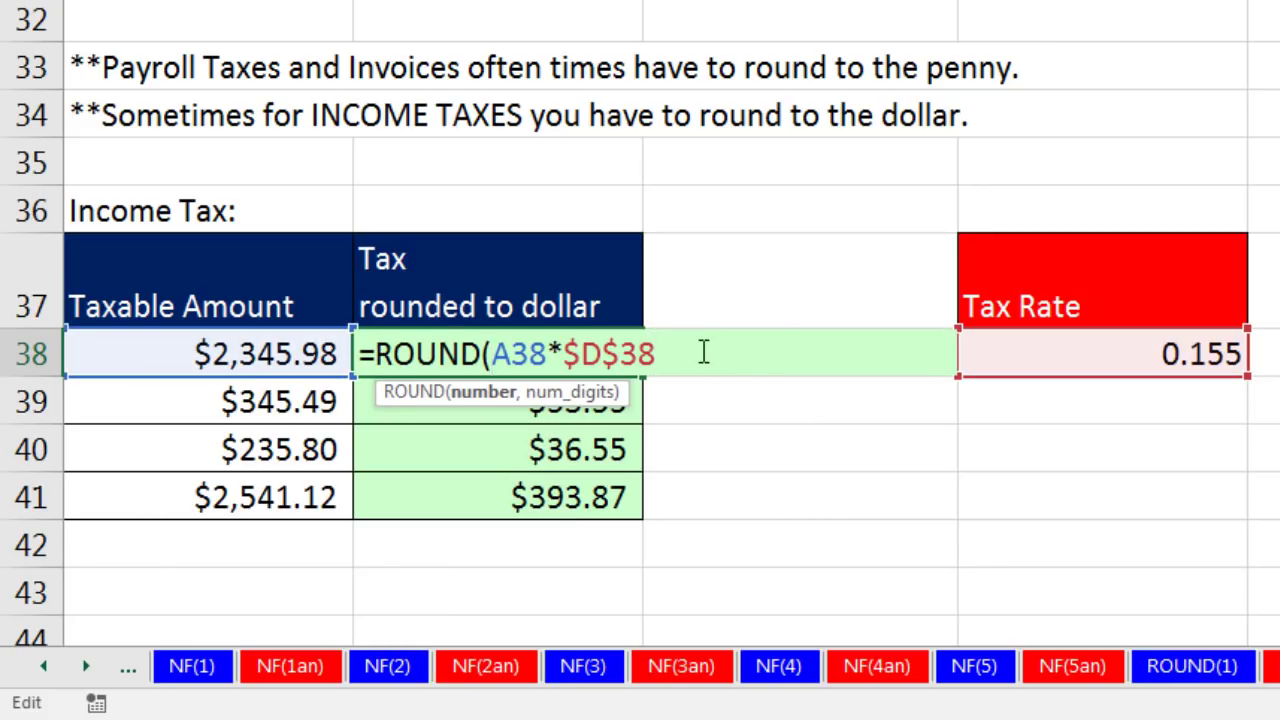
type(",")
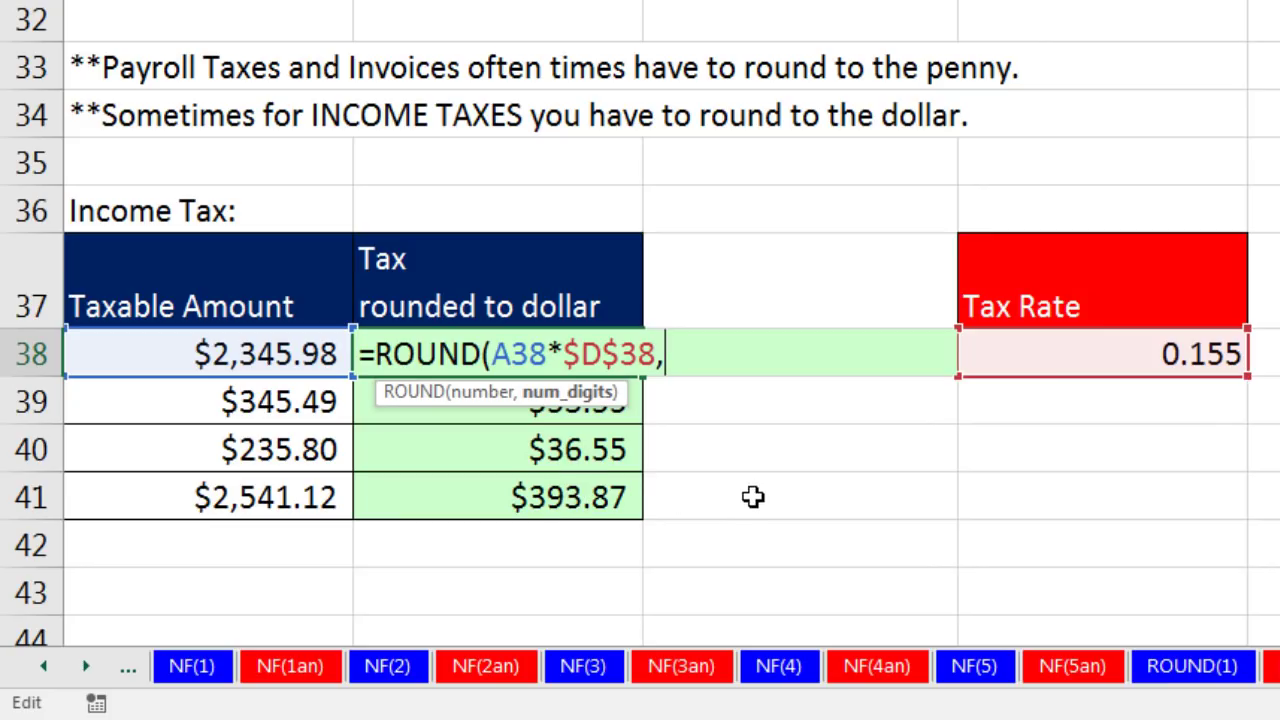
type("0)")
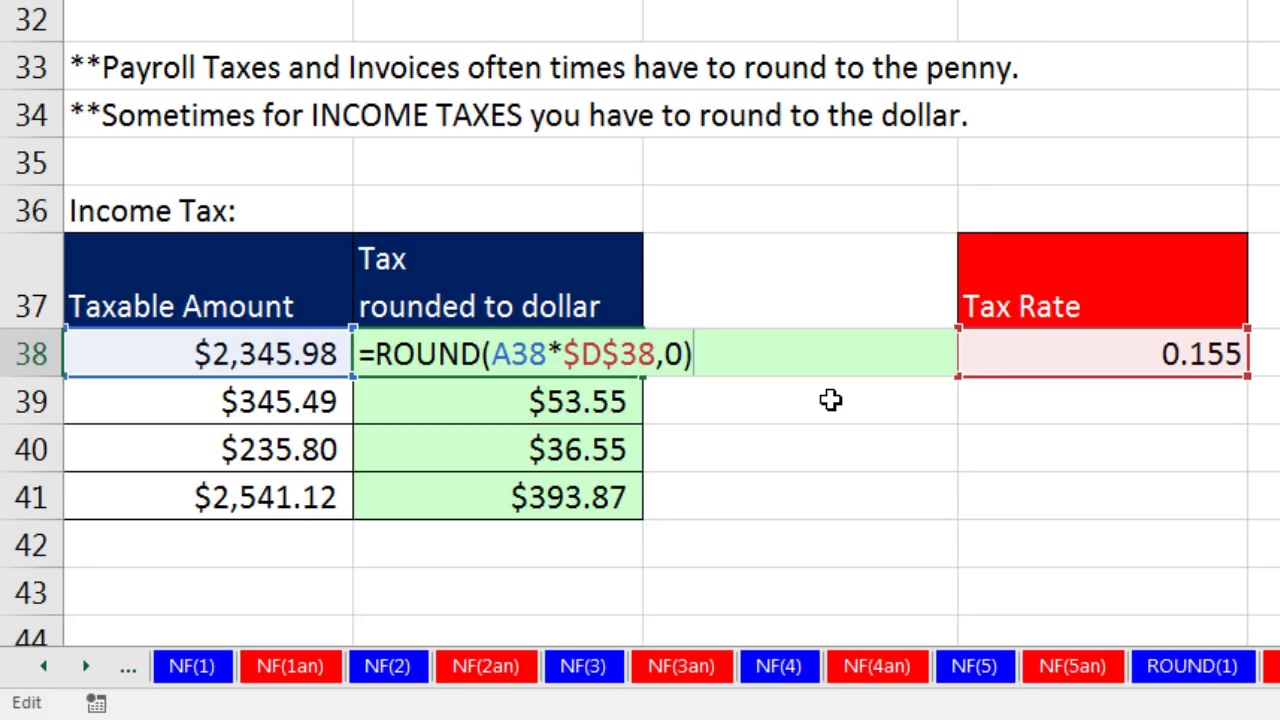
key("ctrl+Return")
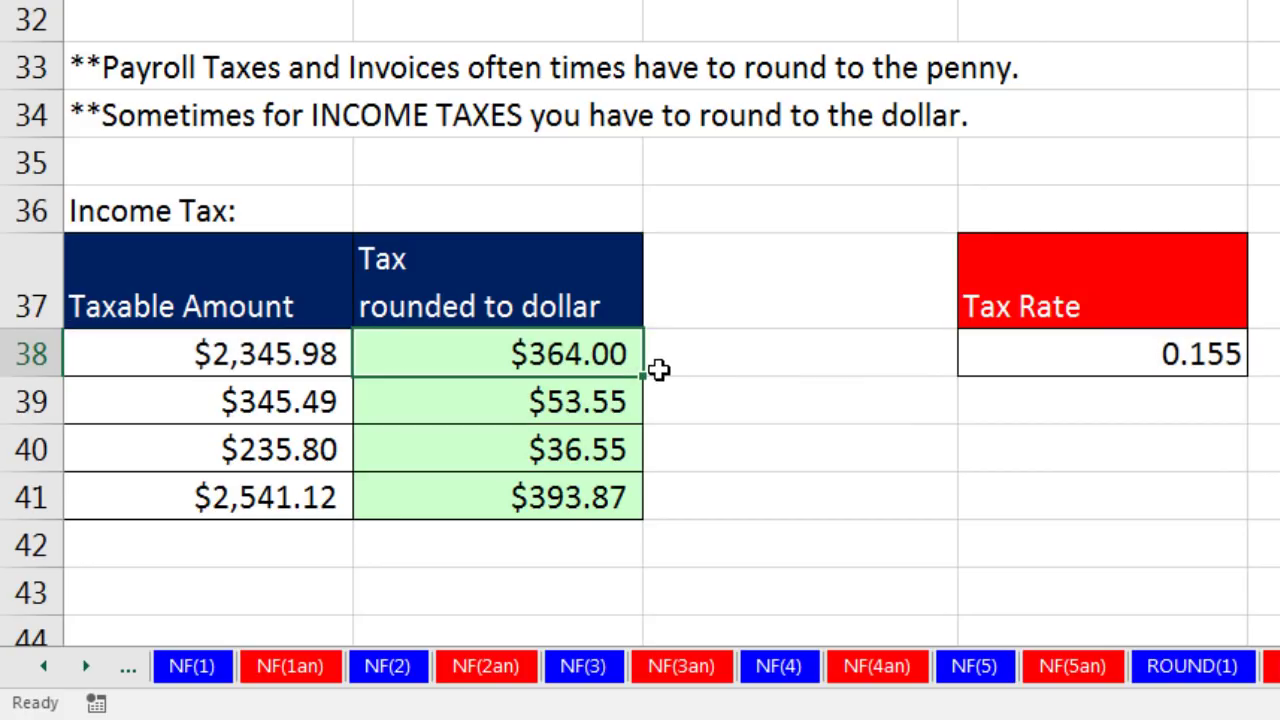
double_click(643, 378)
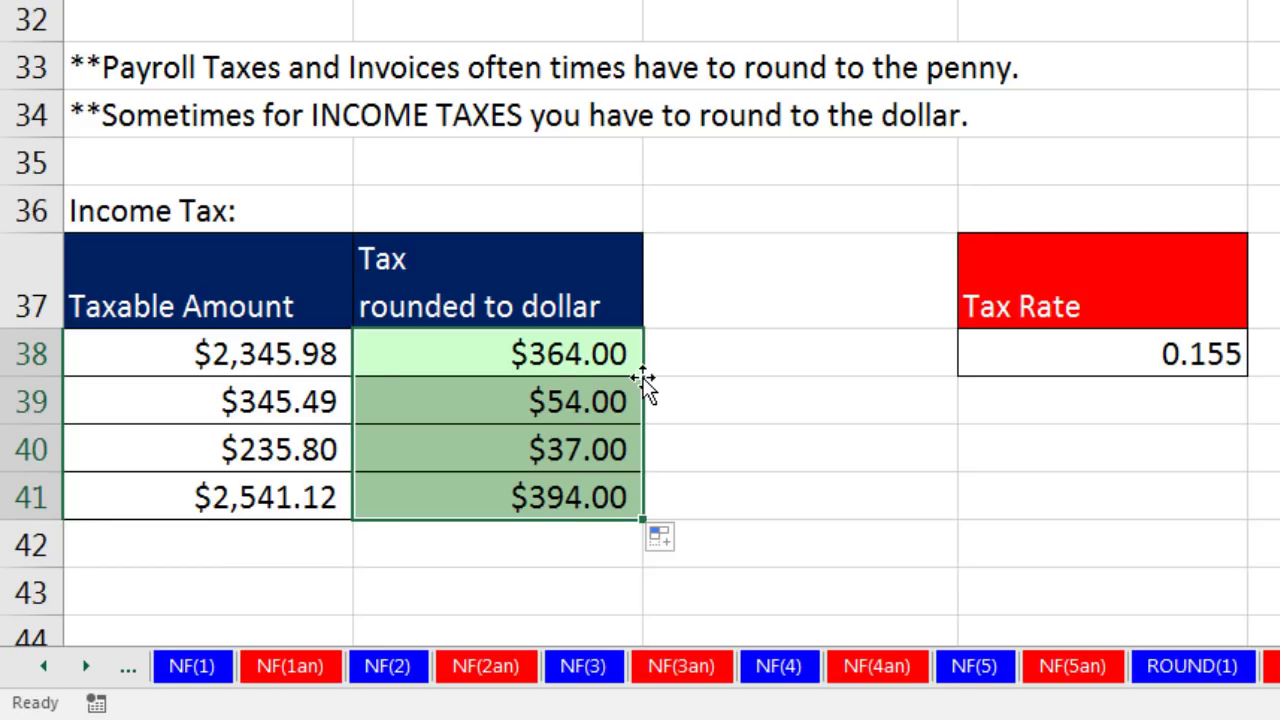
left_click(566, 497)
key("F2")
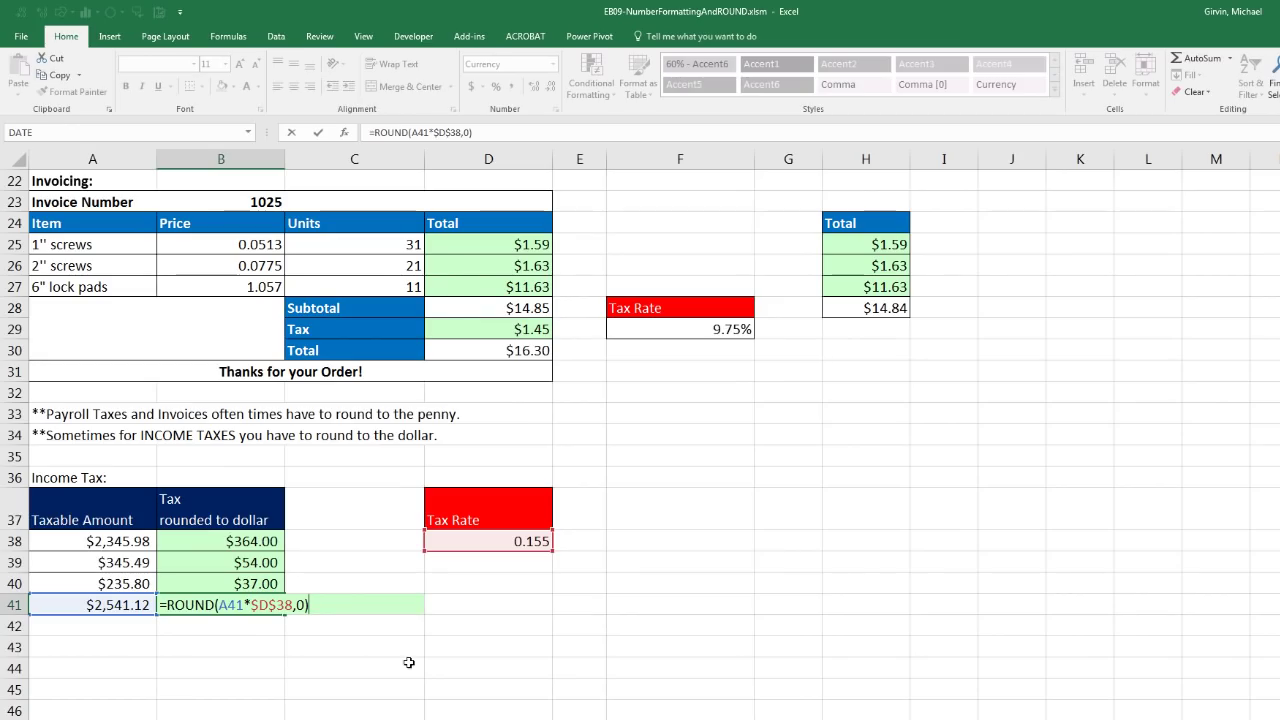
key("Escape")
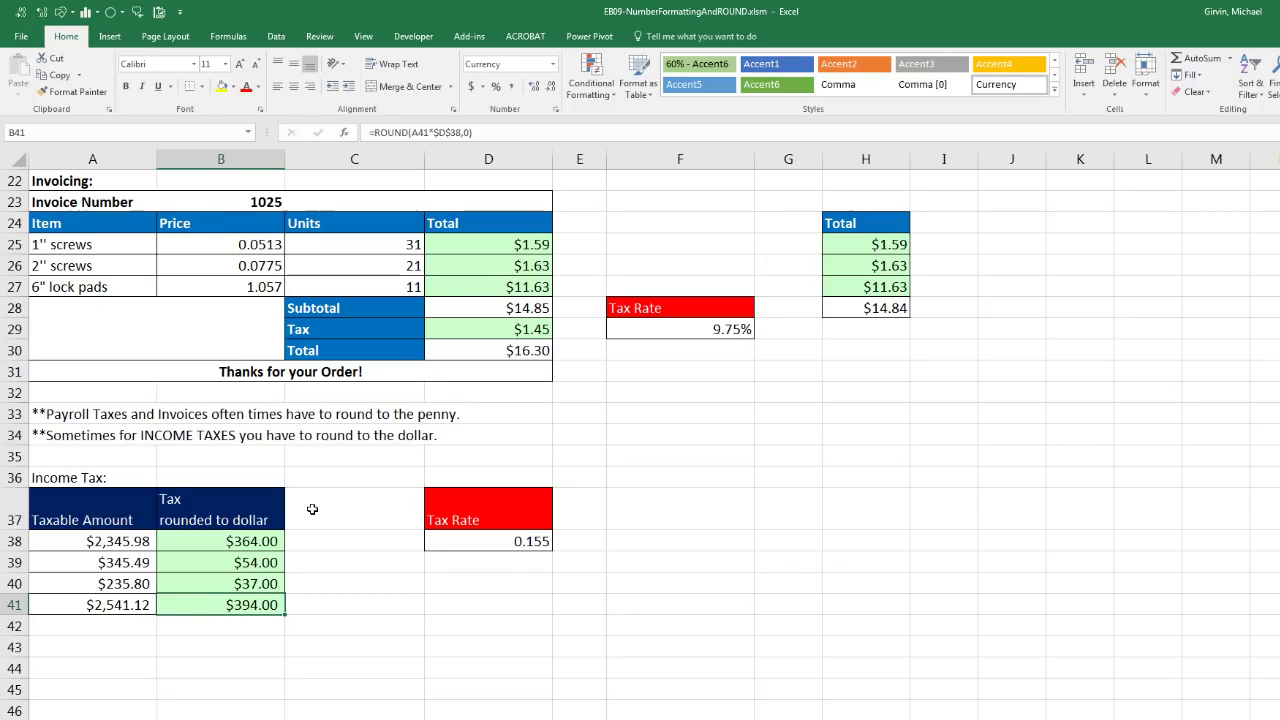
Step: Review the ROUND rules and payroll example, and revisit the earlier sheets on percentage, currency and accounting formats, data entry and underlying values
scroll(373, 538, "up", 1)
scroll(373, 538, "up", 3)
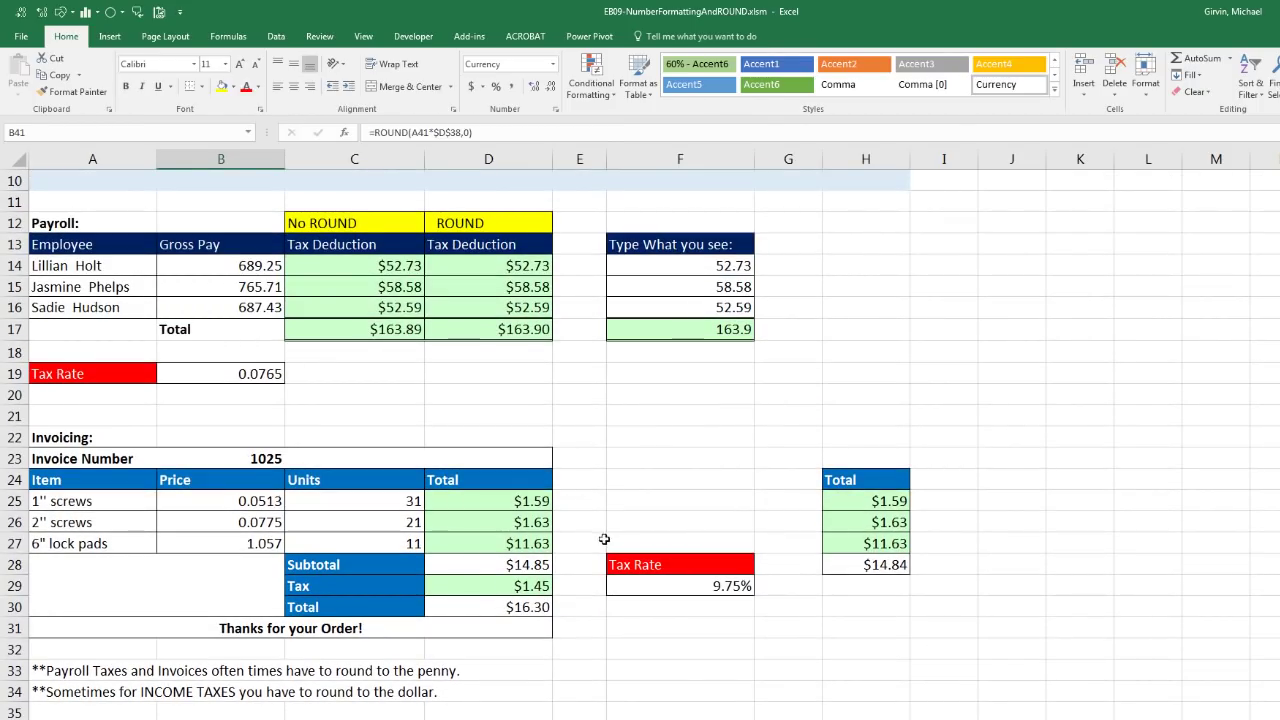
scroll(606, 535, "up", 3)
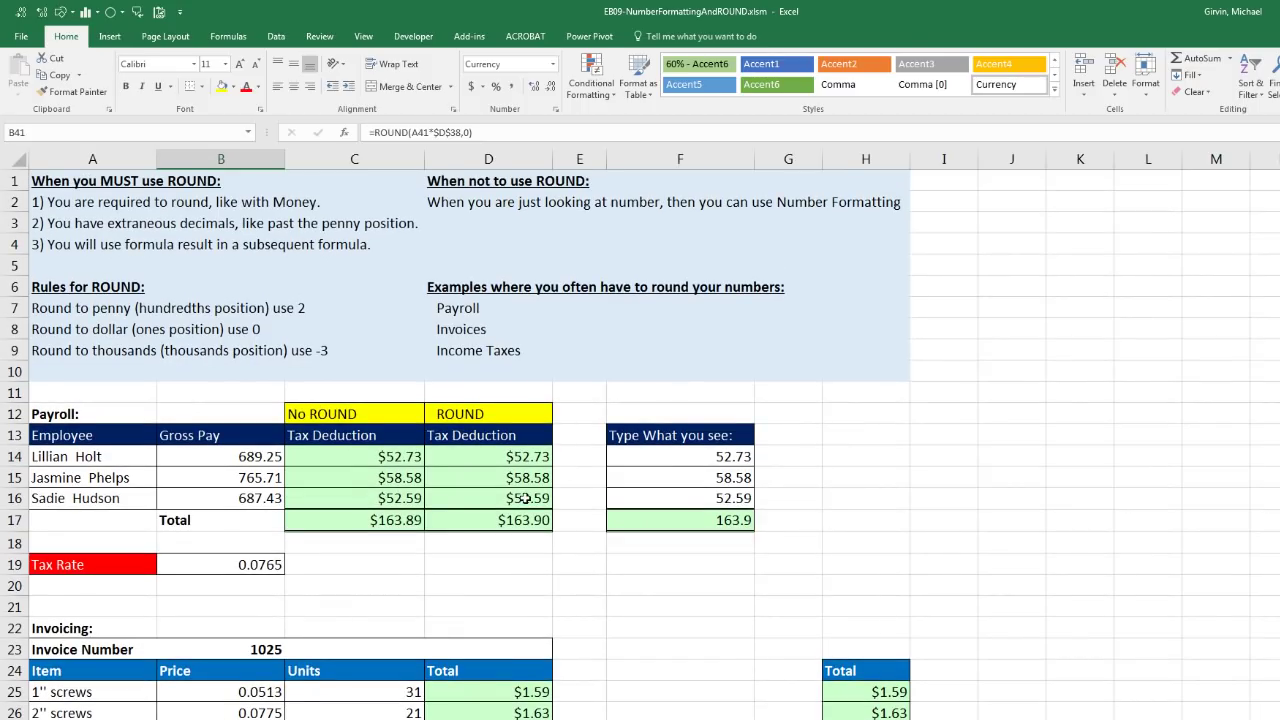
key("ctrl+Page_Up")
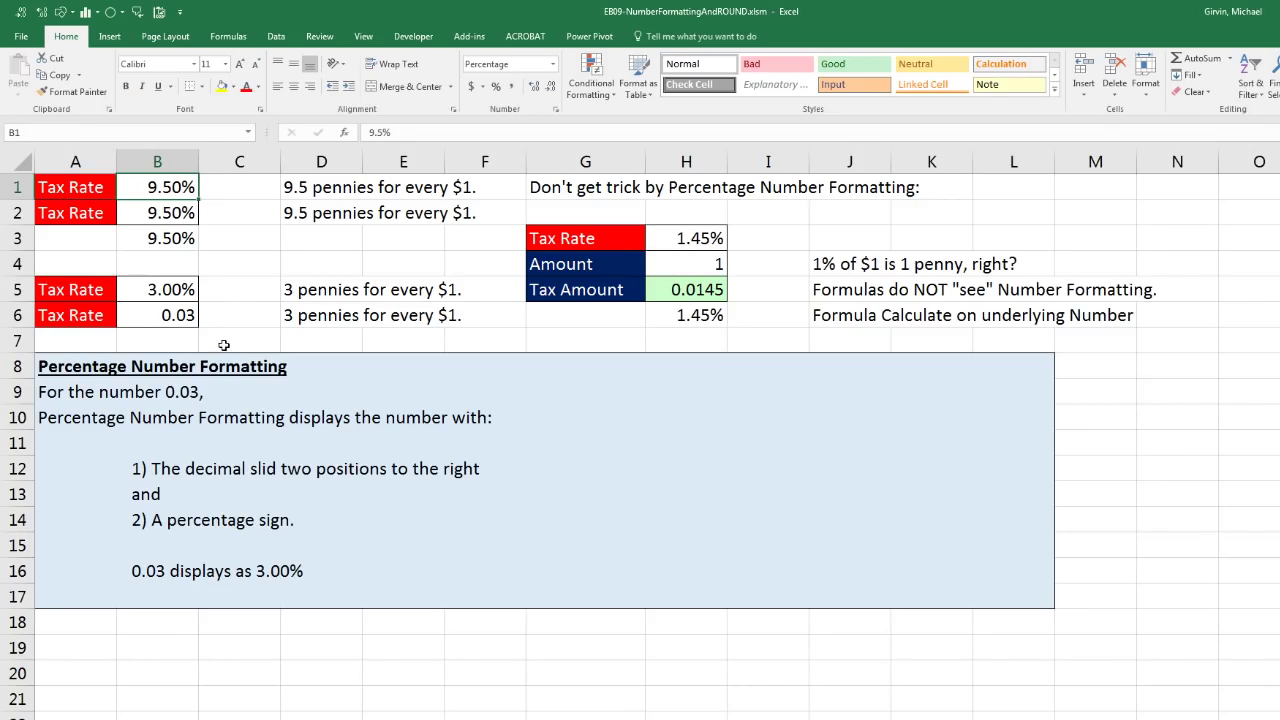
key("ctrl+Page_Up")
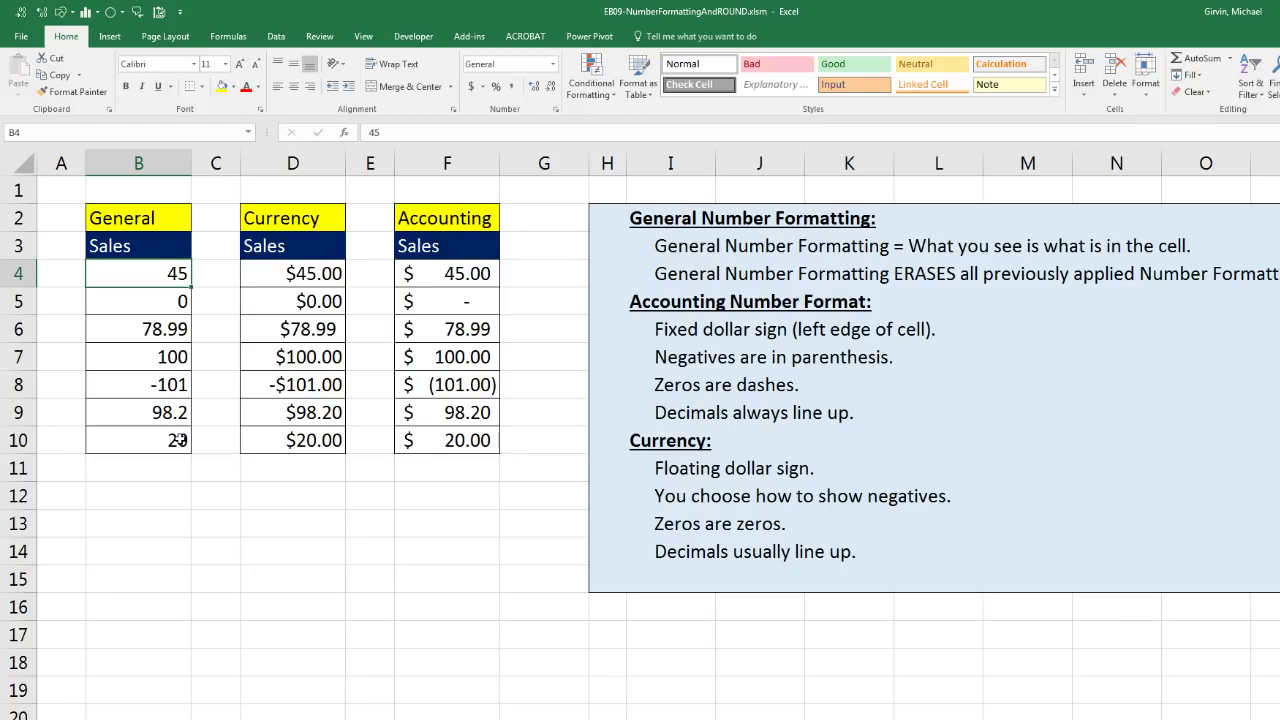
left_click(298, 718)
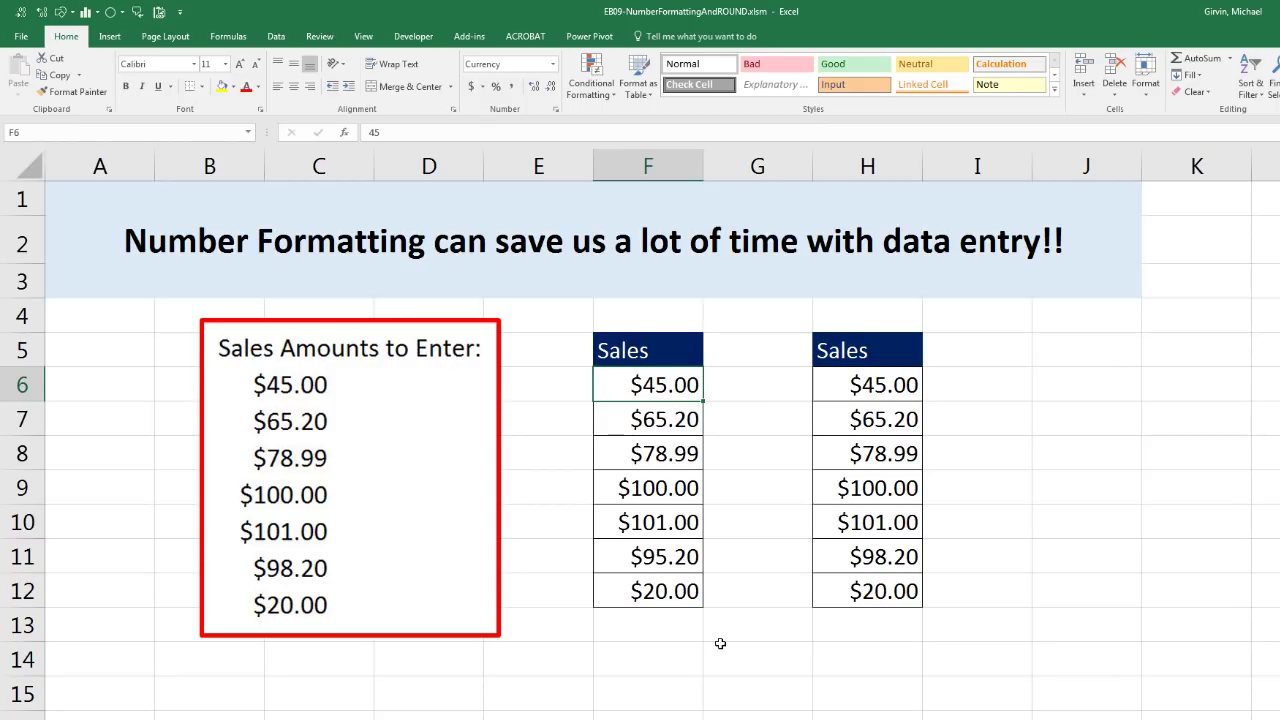
key("ctrl+Page_Down")
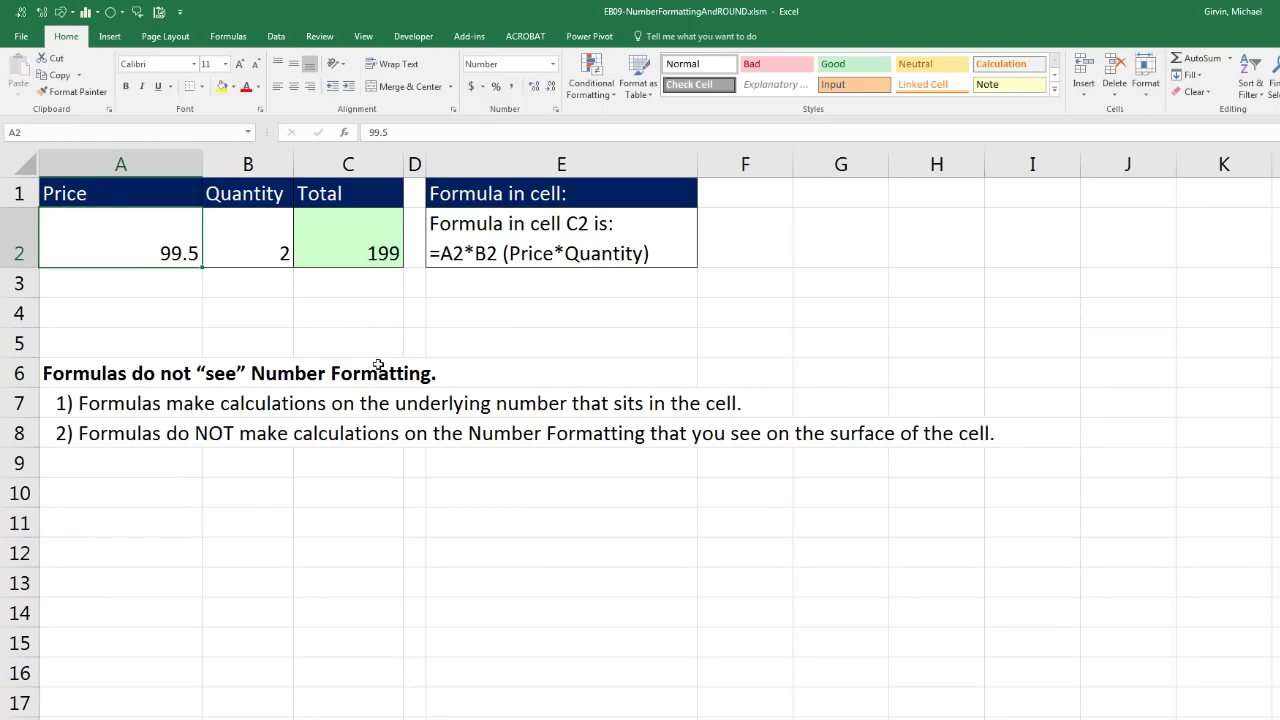
left_click(370, 252)
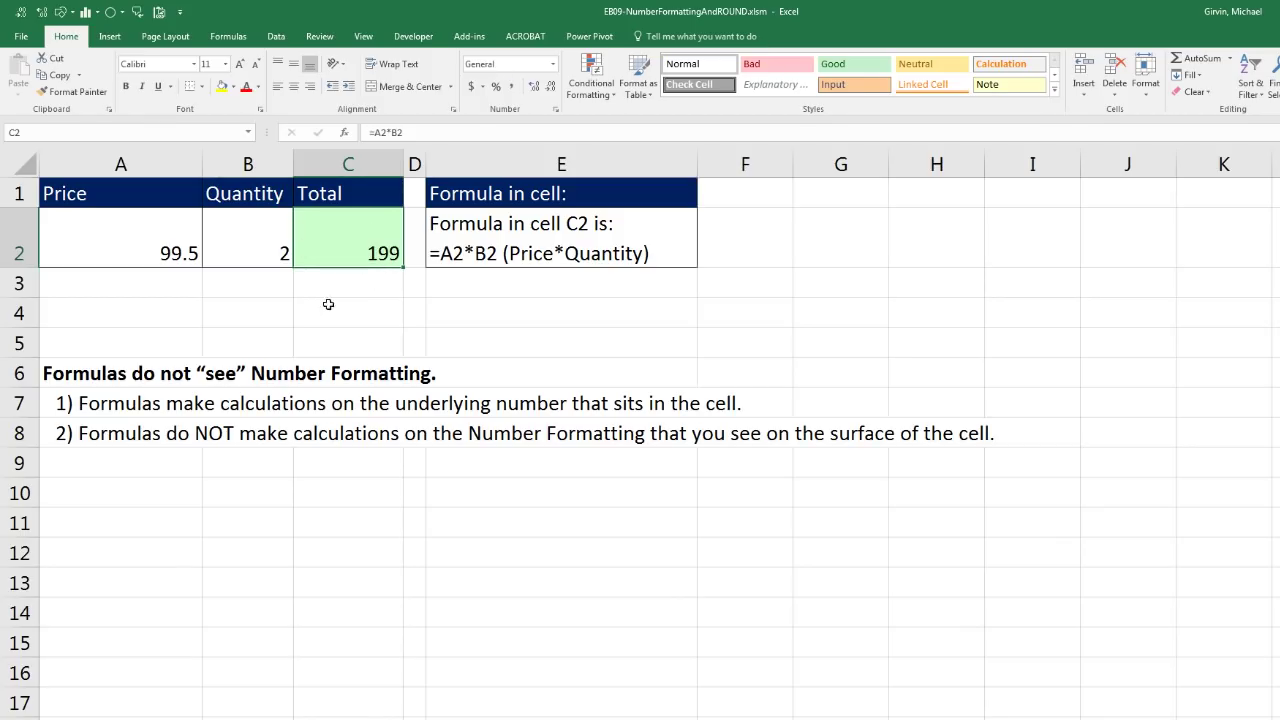
key("ctrl+Page_Down")
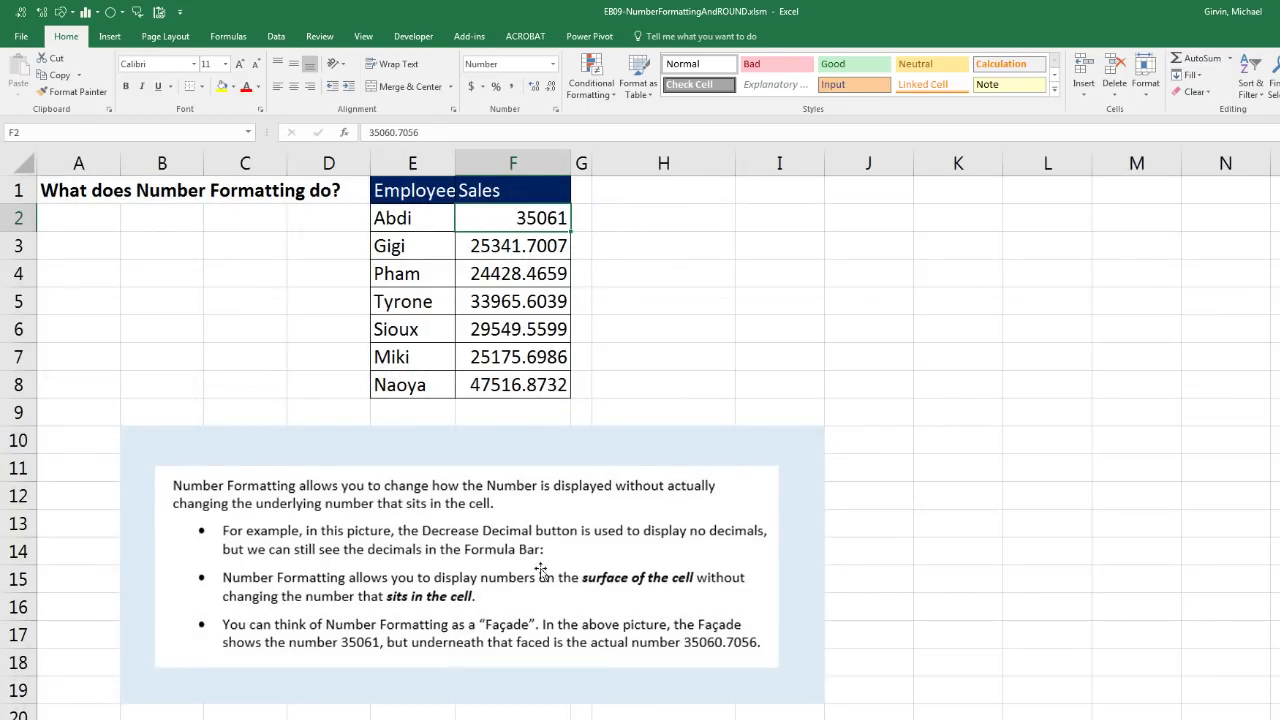